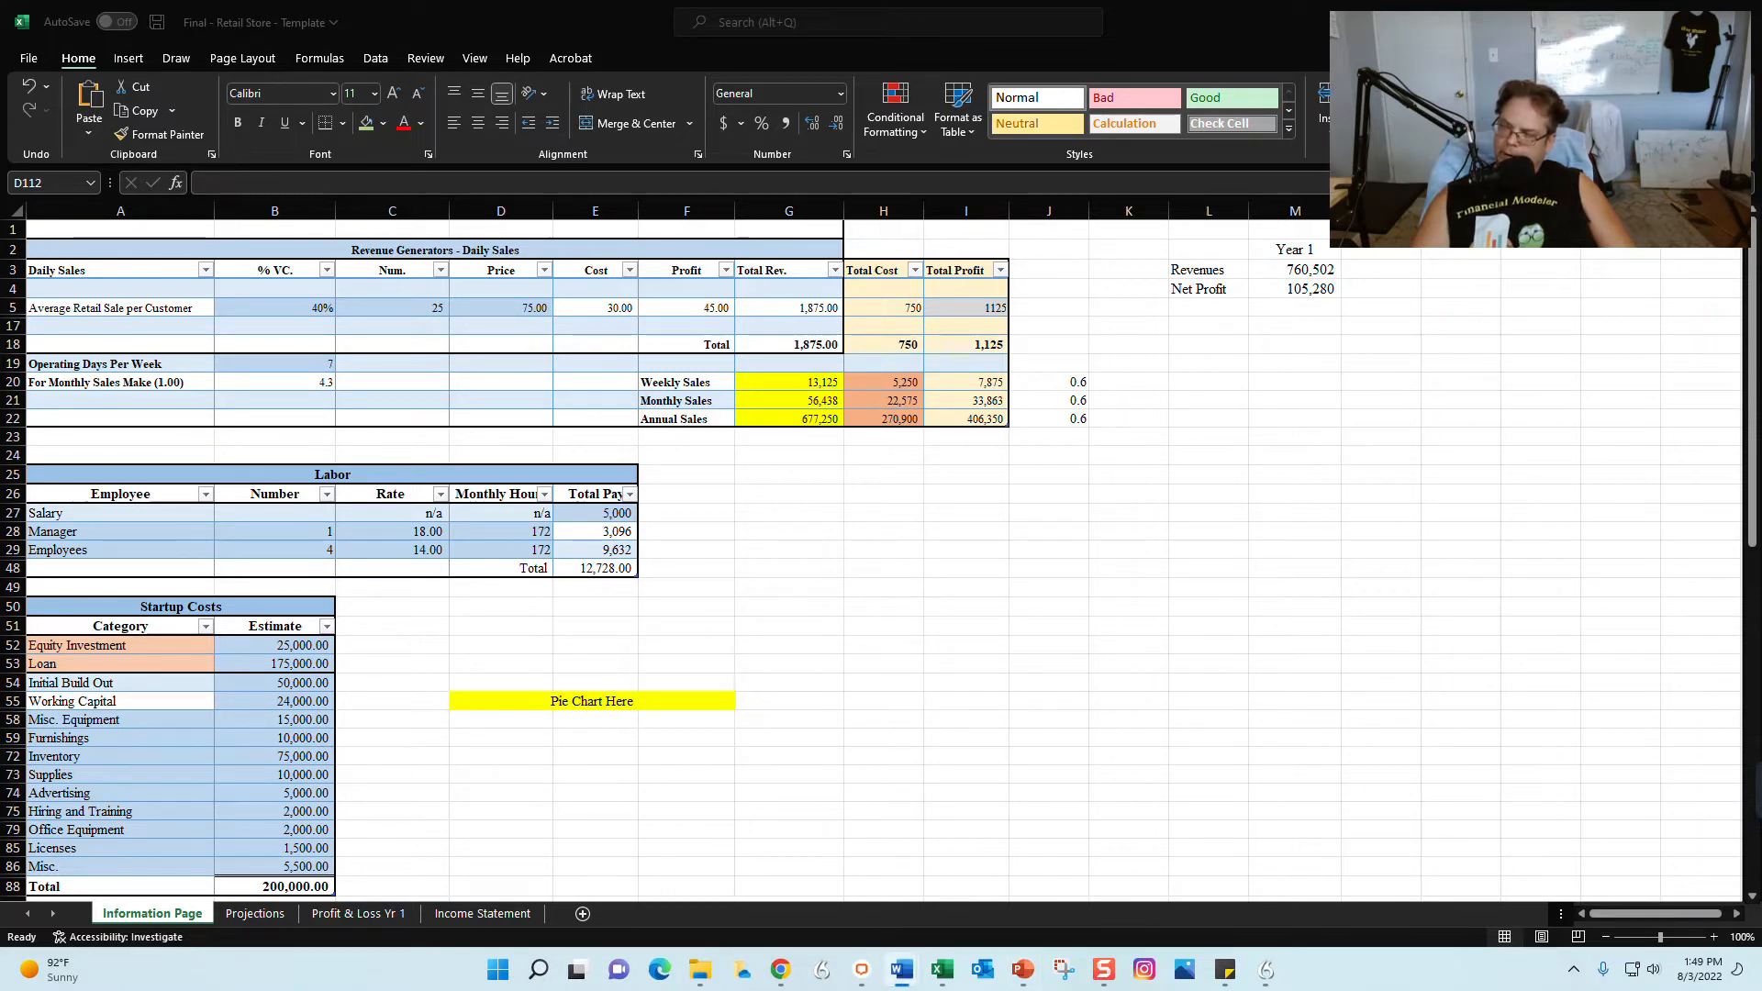
View the retail store template document in Word down to its table of contents, and return to the Excel workbook
{"action": "left_click_drag", "start_coordinate": [1376, 990], "coordinate": [1141, 157]}
{"action": "scroll", "coordinate": [966, 472], "scroll_direction": "down", "scroll_amount": 3}
{"action": "scroll", "coordinate": [968, 605], "scroll_direction": "down", "scroll_amount": 3}
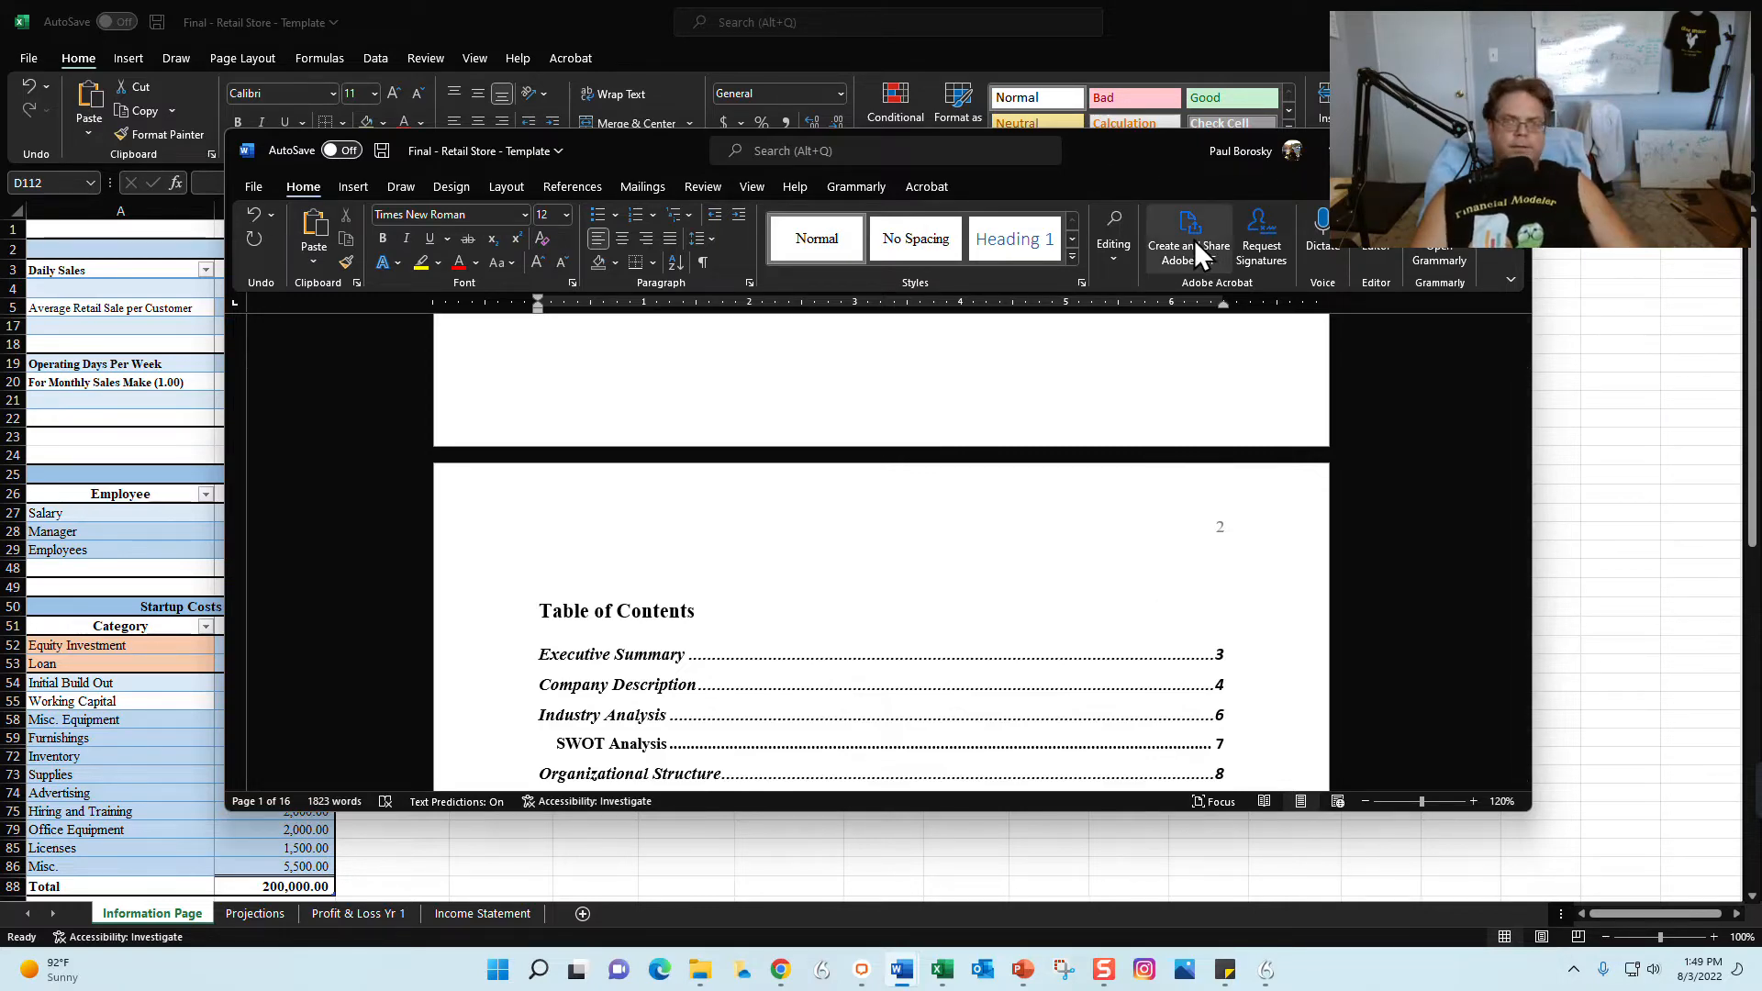
{"action": "left_click_drag", "start_coordinate": [1133, 160], "coordinate": [1760, 159]}
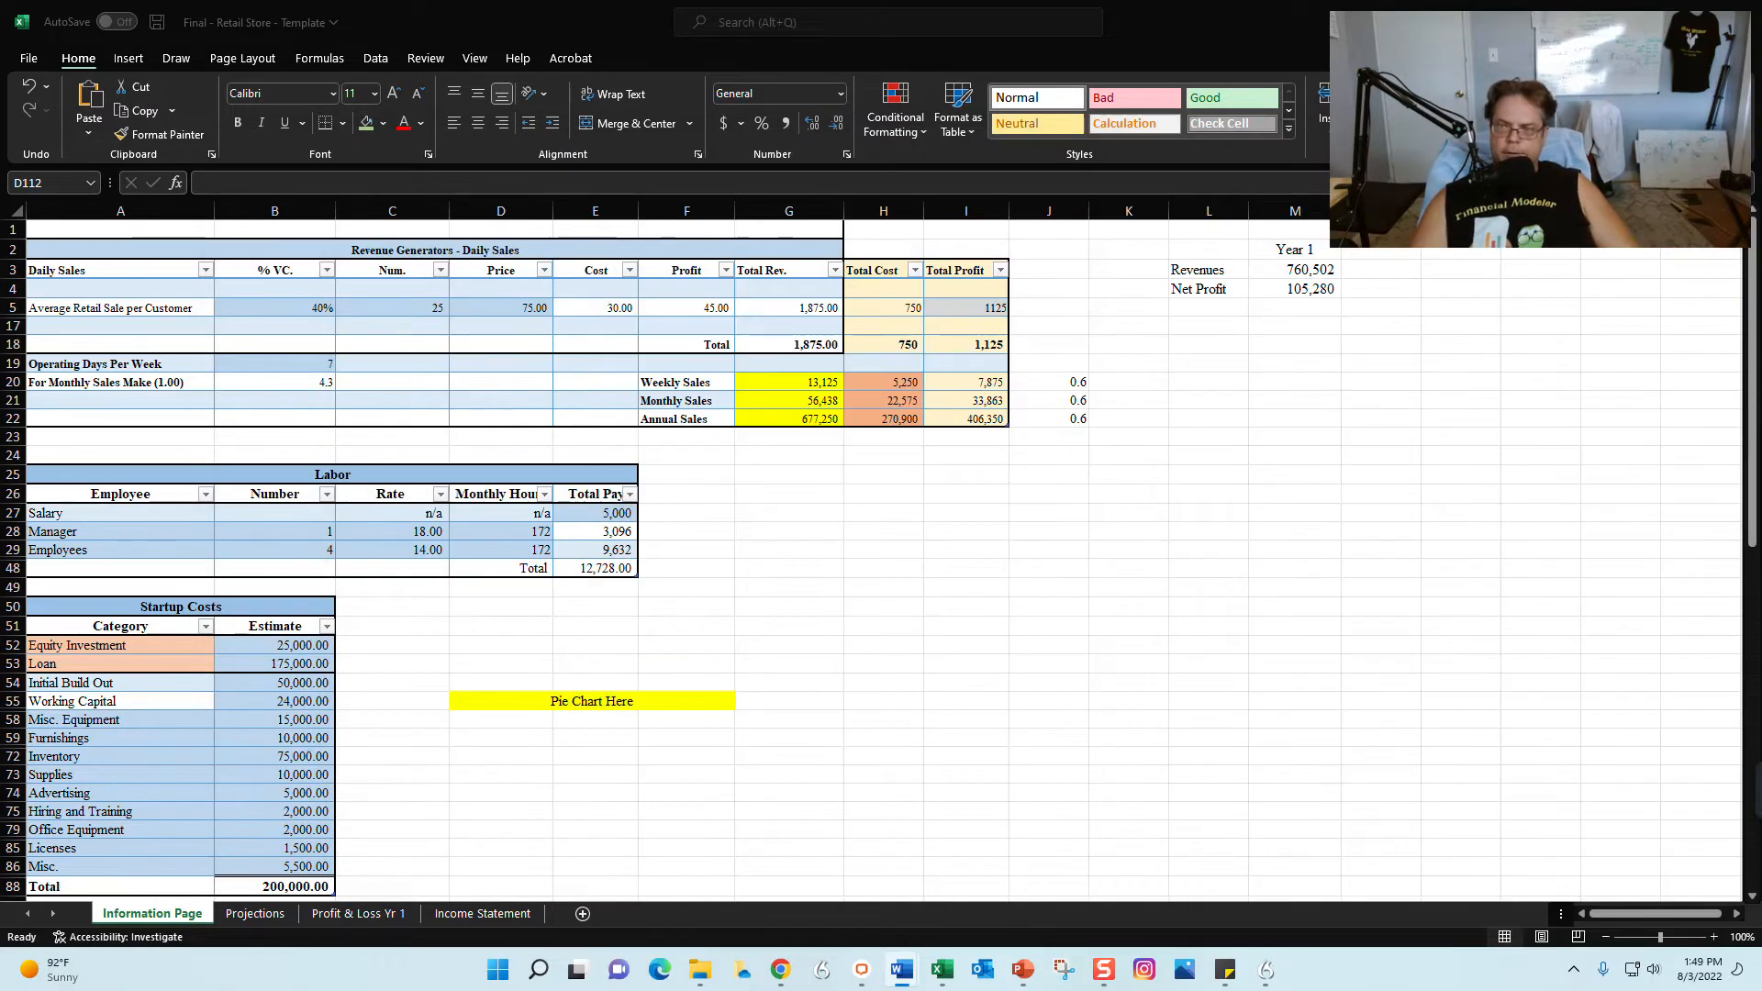
{"action": "left_click", "coordinate": [870, 642]}
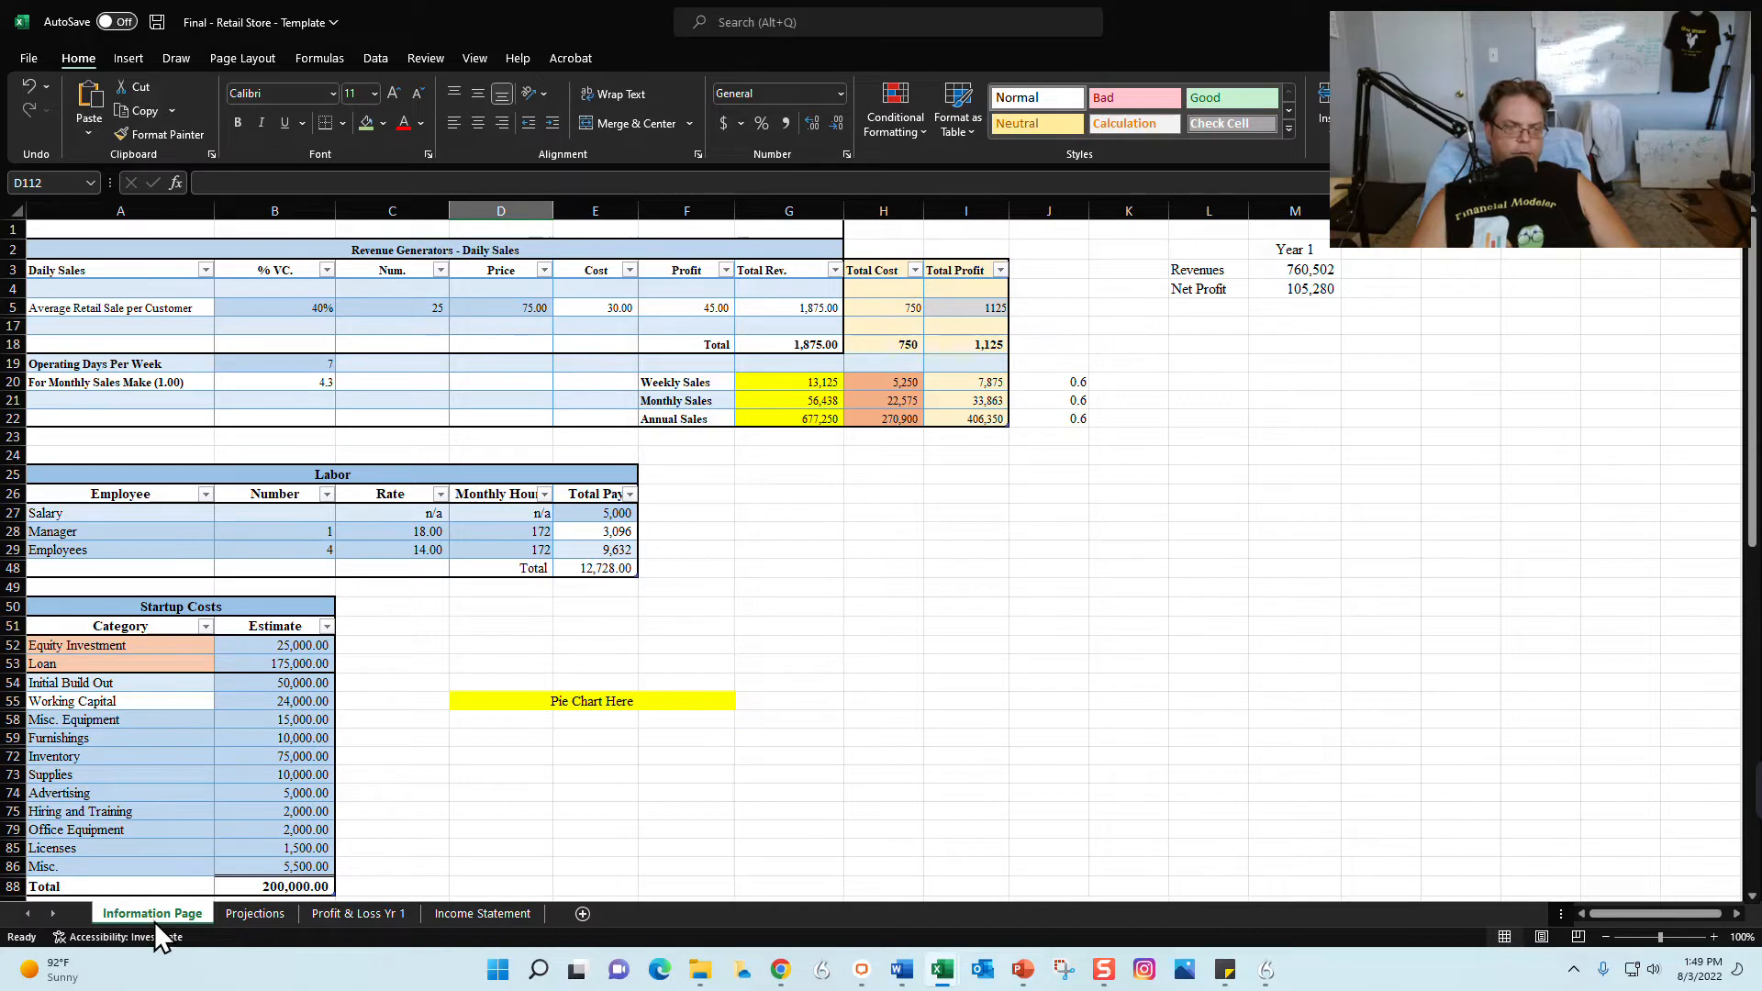
Look through the Projections, Profit & Loss Yr 1 and Income Statement sheets
{"action": "left_click", "coordinate": [253, 914]}
{"action": "left_click", "coordinate": [365, 915]}
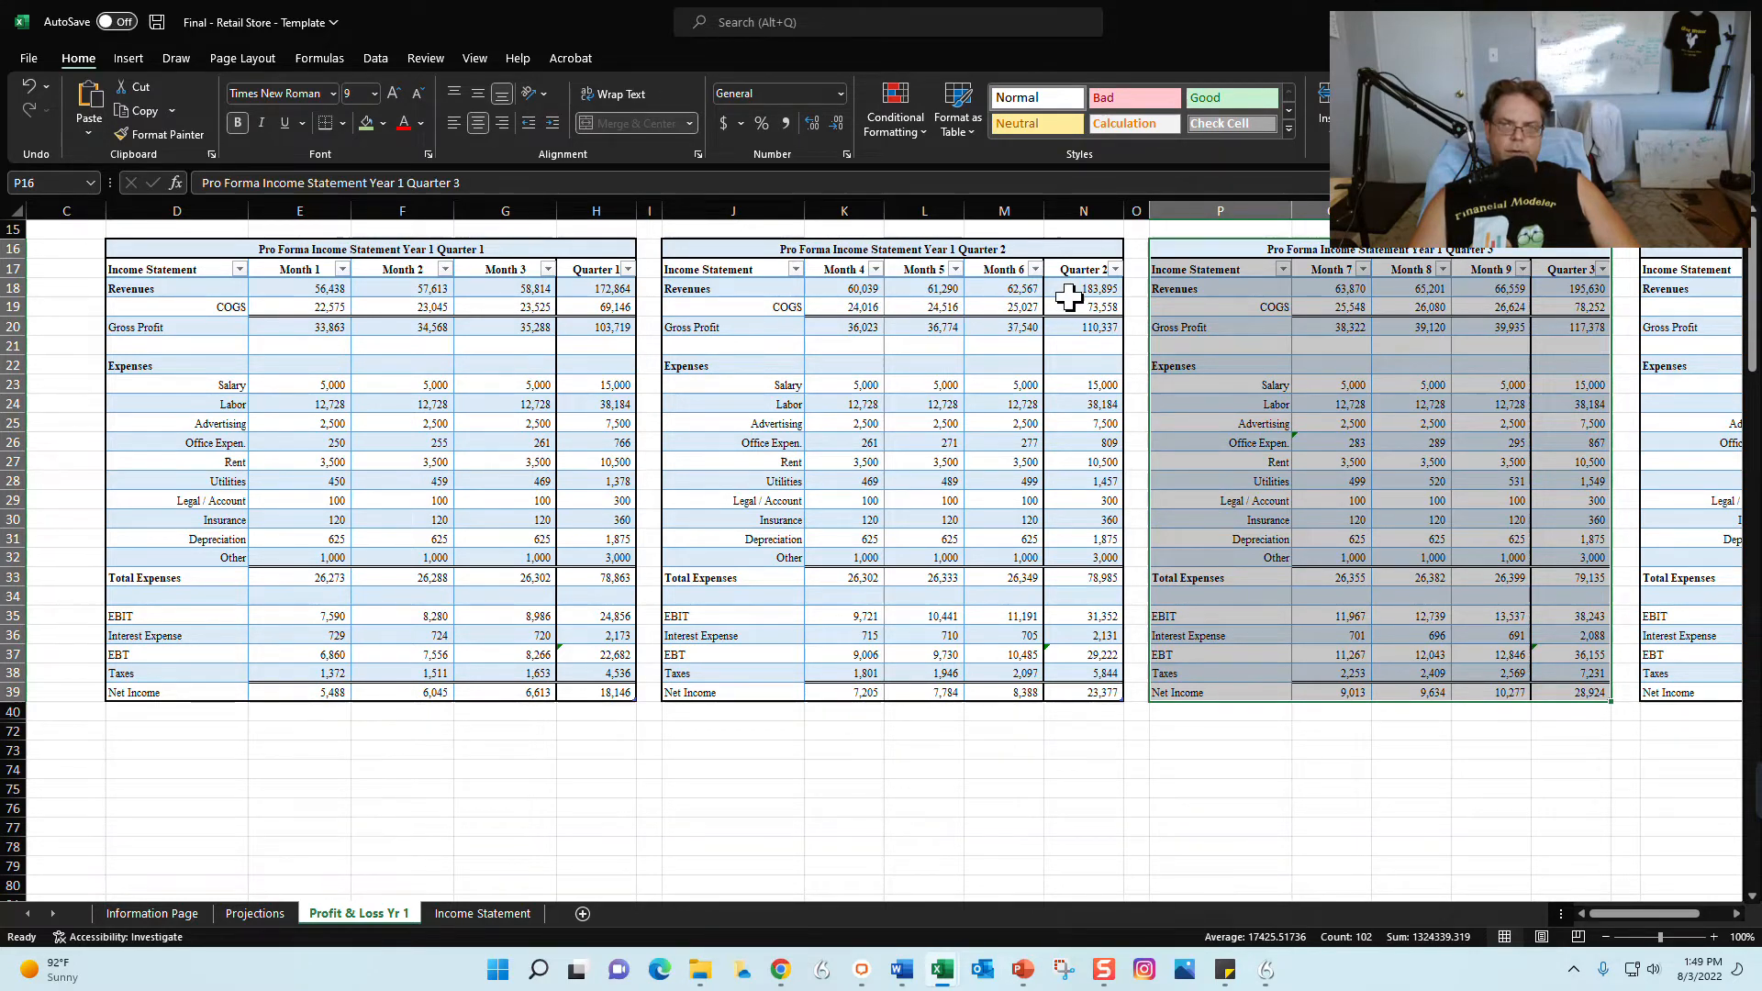
{"action": "left_click", "coordinate": [1312, 328]}
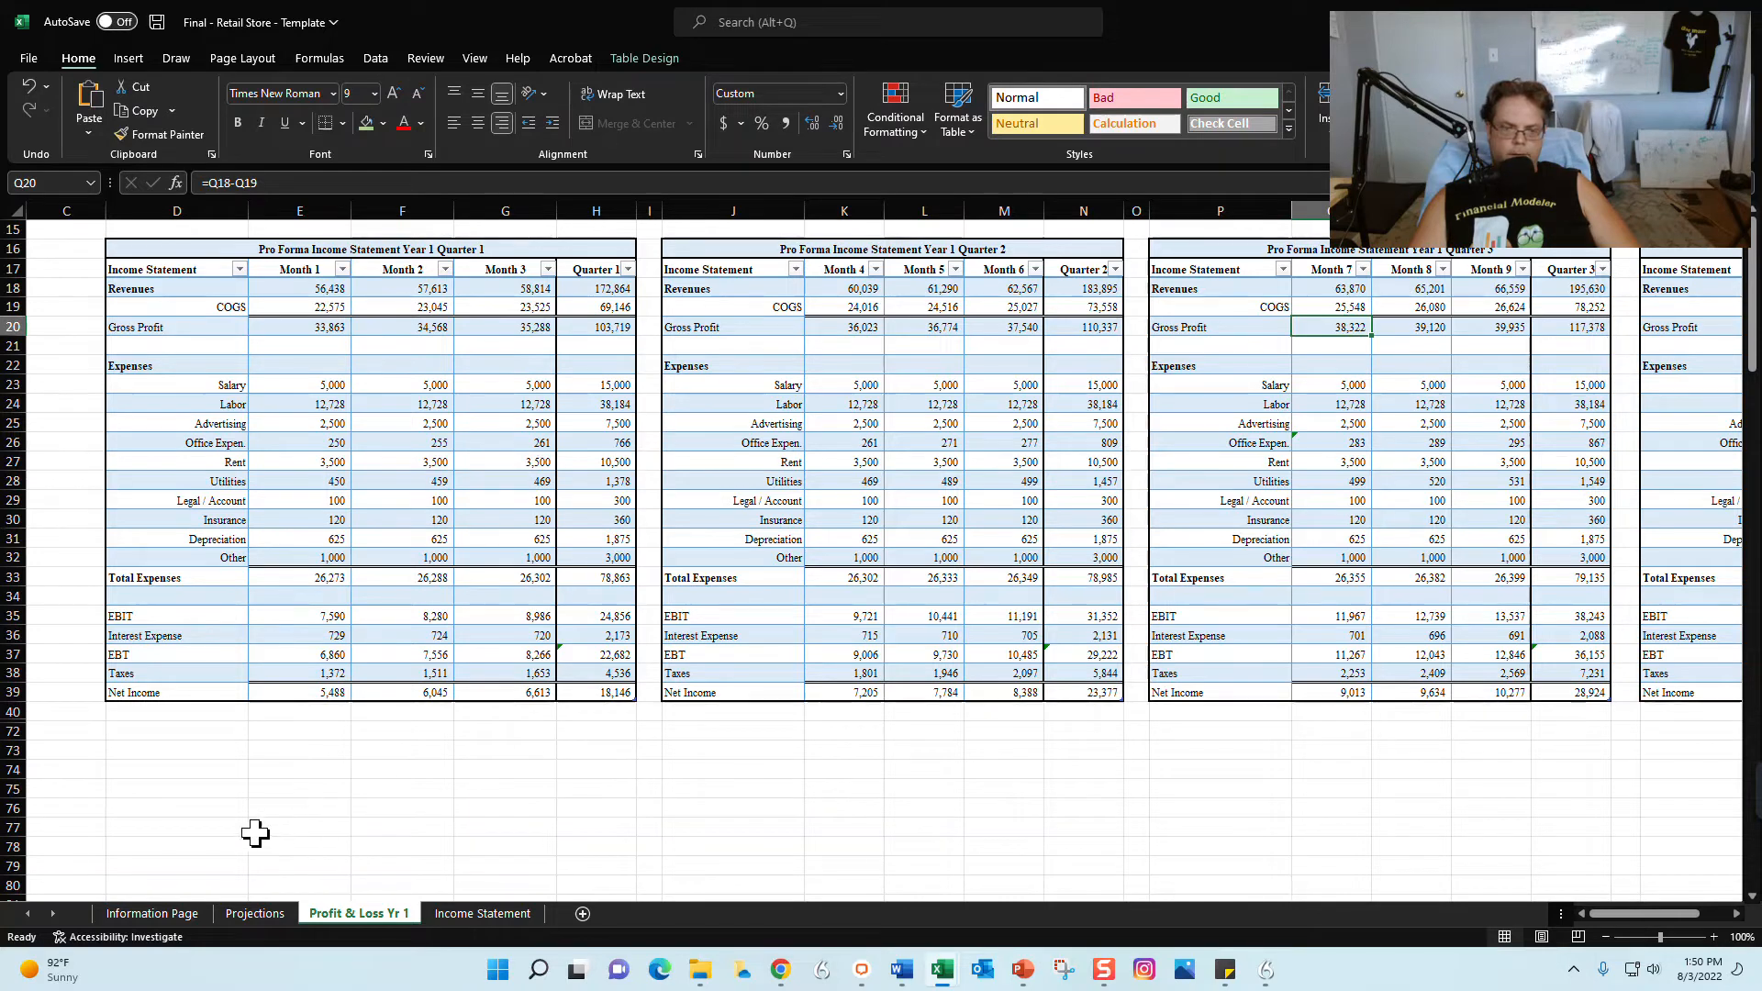
{"action": "left_click", "coordinate": [482, 913]}
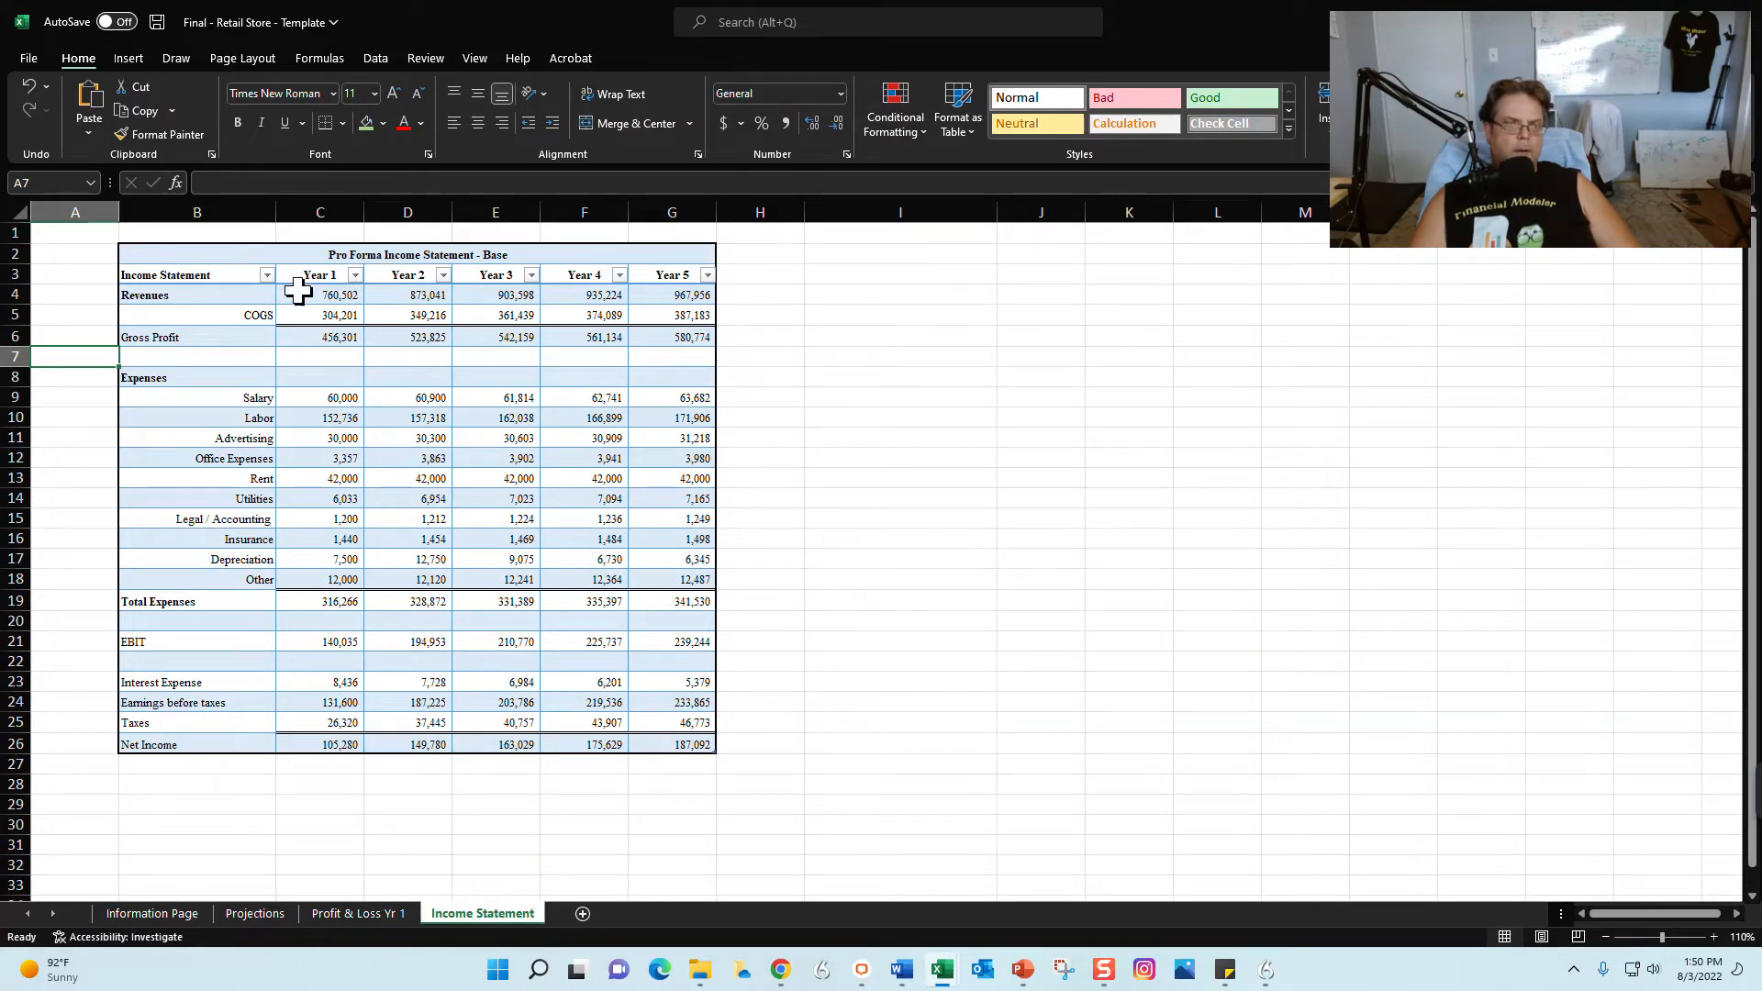
Review the Information Page sheet from daily sales through labor, startup costs, fixed costs and growth rates to loan information
{"action": "left_click", "coordinate": [147, 913]}
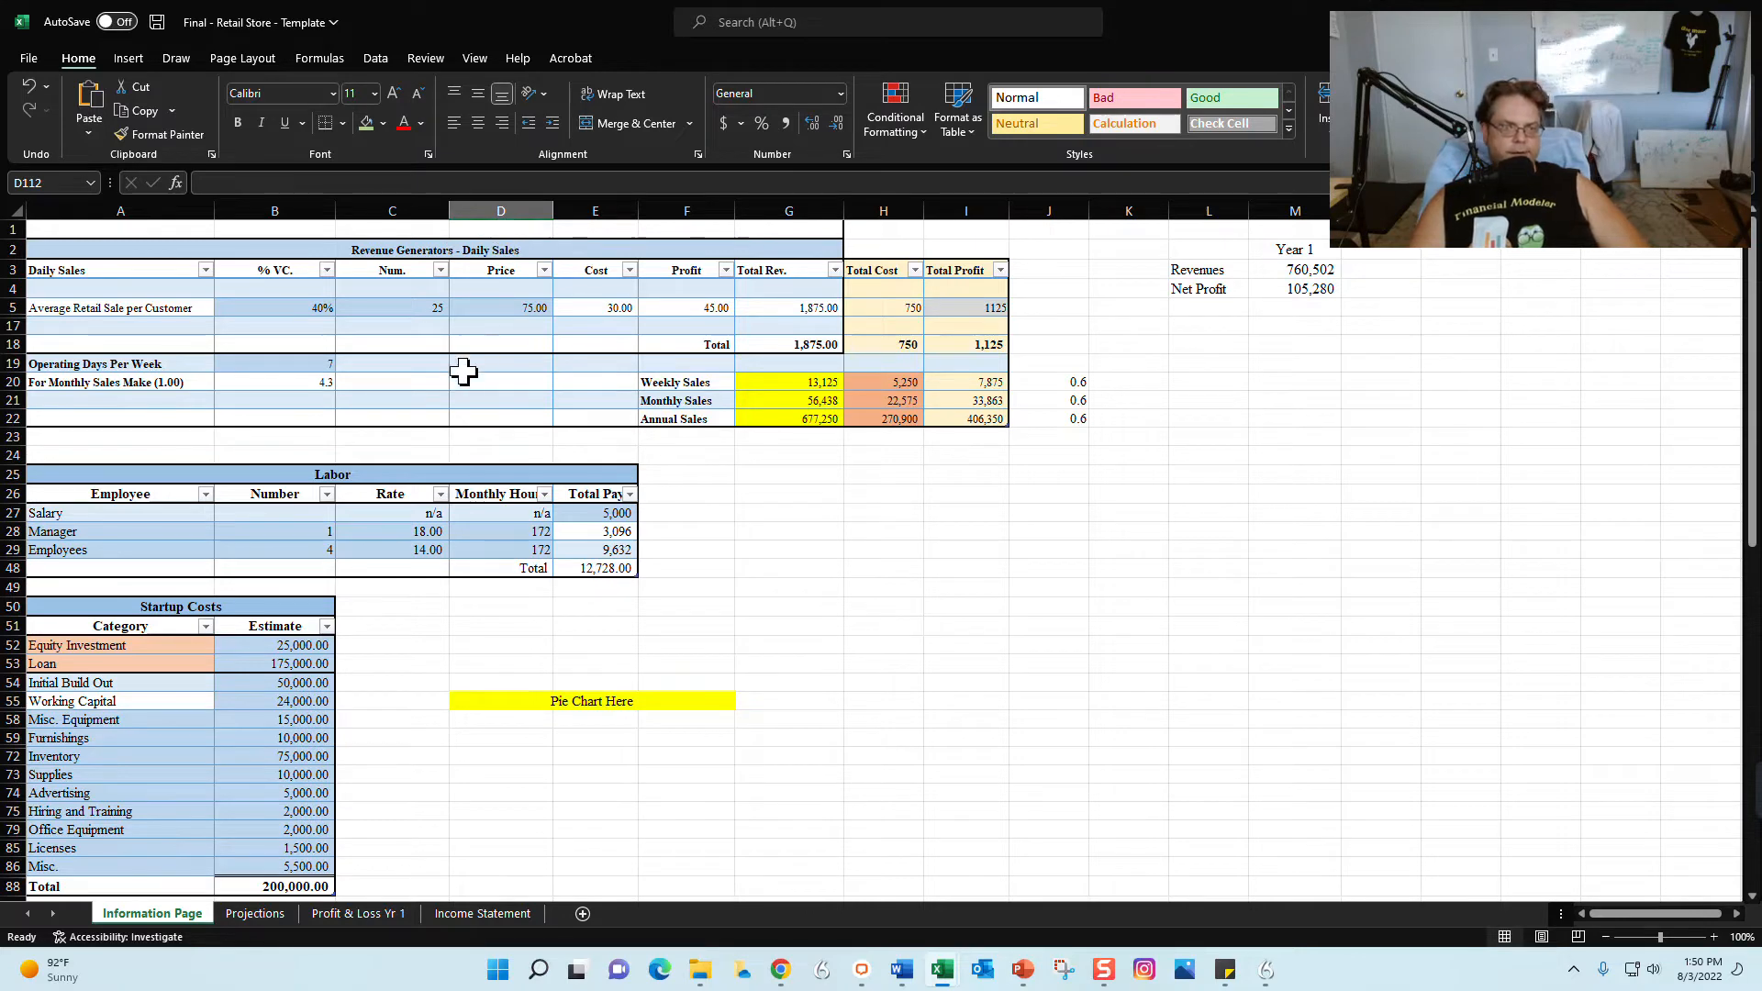
{"action": "scroll", "coordinate": [268, 633], "scroll_direction": "down", "scroll_amount": 2}
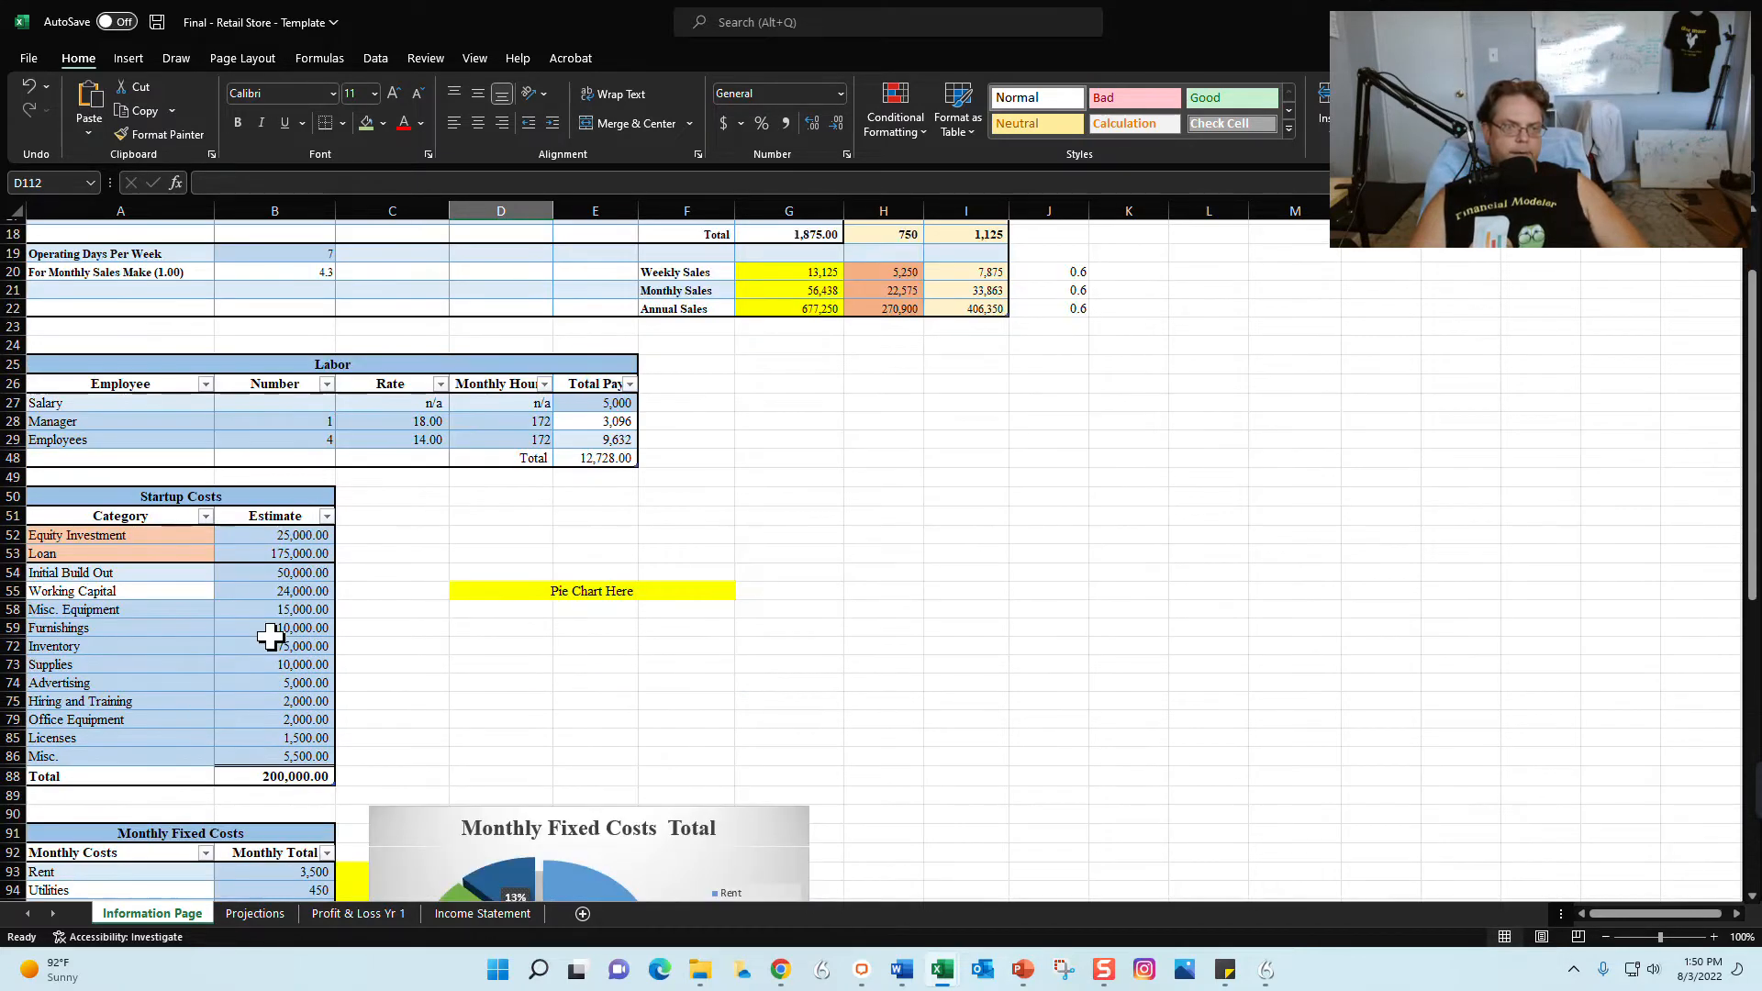
{"action": "scroll", "coordinate": [211, 624], "scroll_direction": "down", "scroll_amount": 3}
{"action": "scroll", "coordinate": [238, 588], "scroll_direction": "down", "scroll_amount": 3}
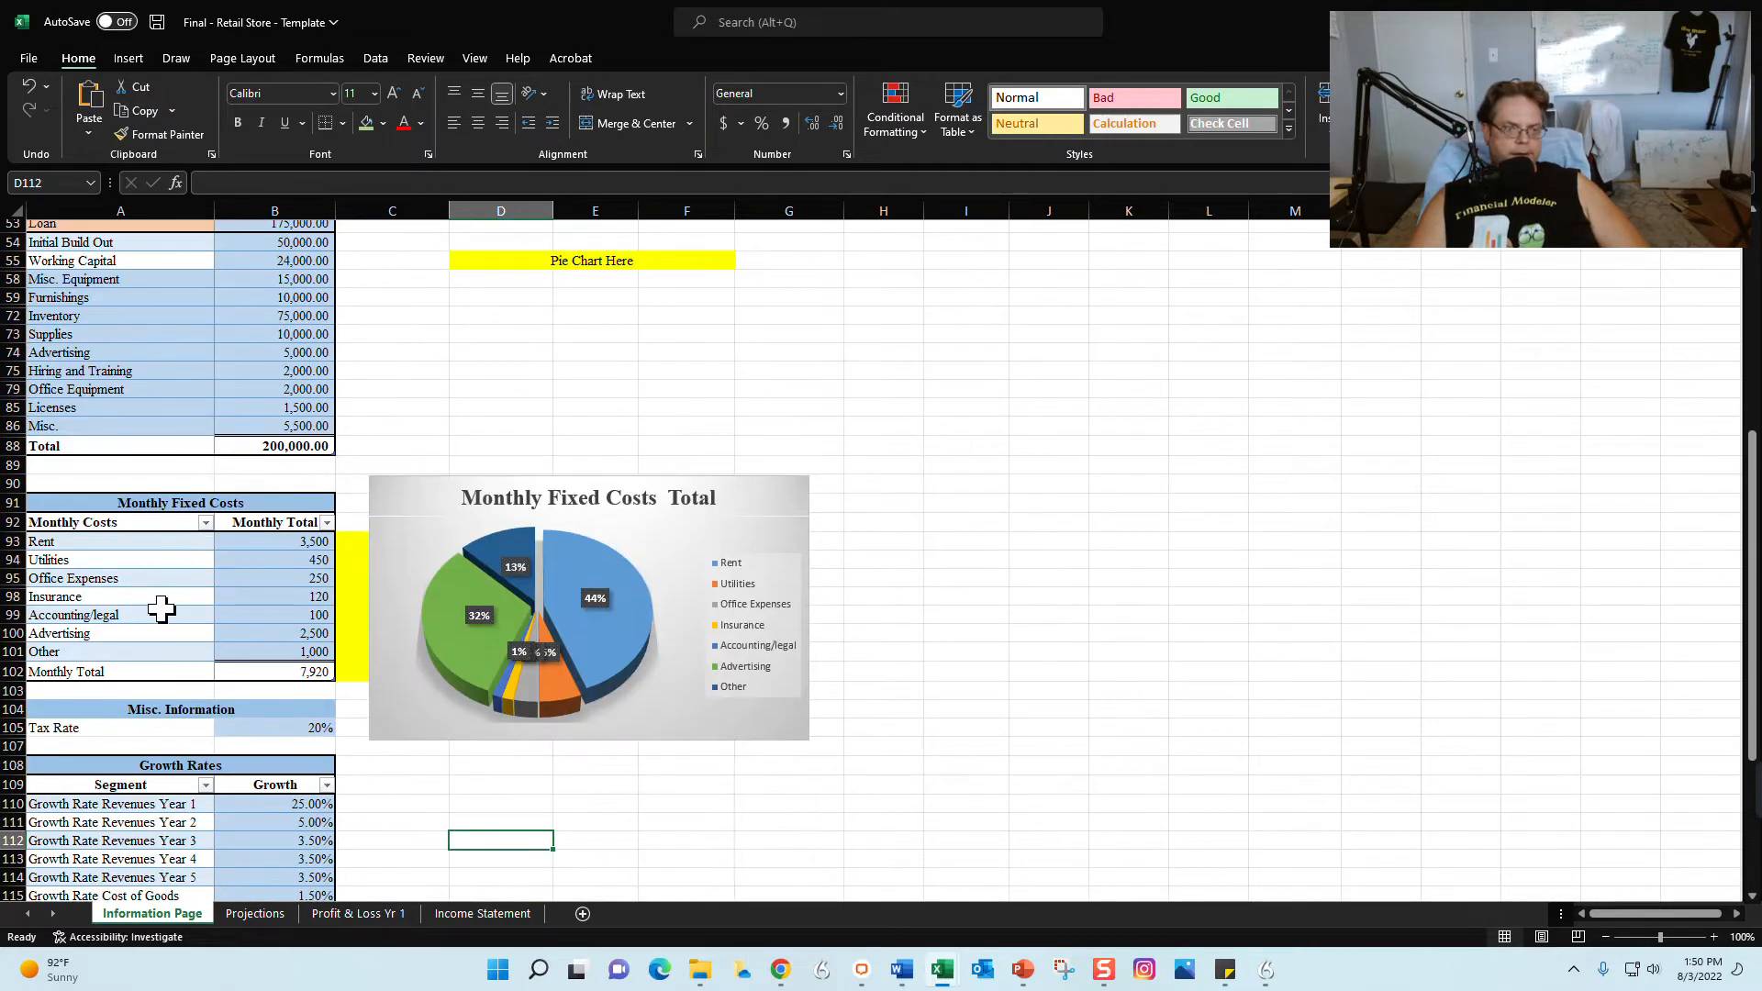
{"action": "scroll", "coordinate": [153, 602], "scroll_direction": "down", "scroll_amount": 3}
{"action": "scroll", "coordinate": [202, 697], "scroll_direction": "down", "scroll_amount": 6}
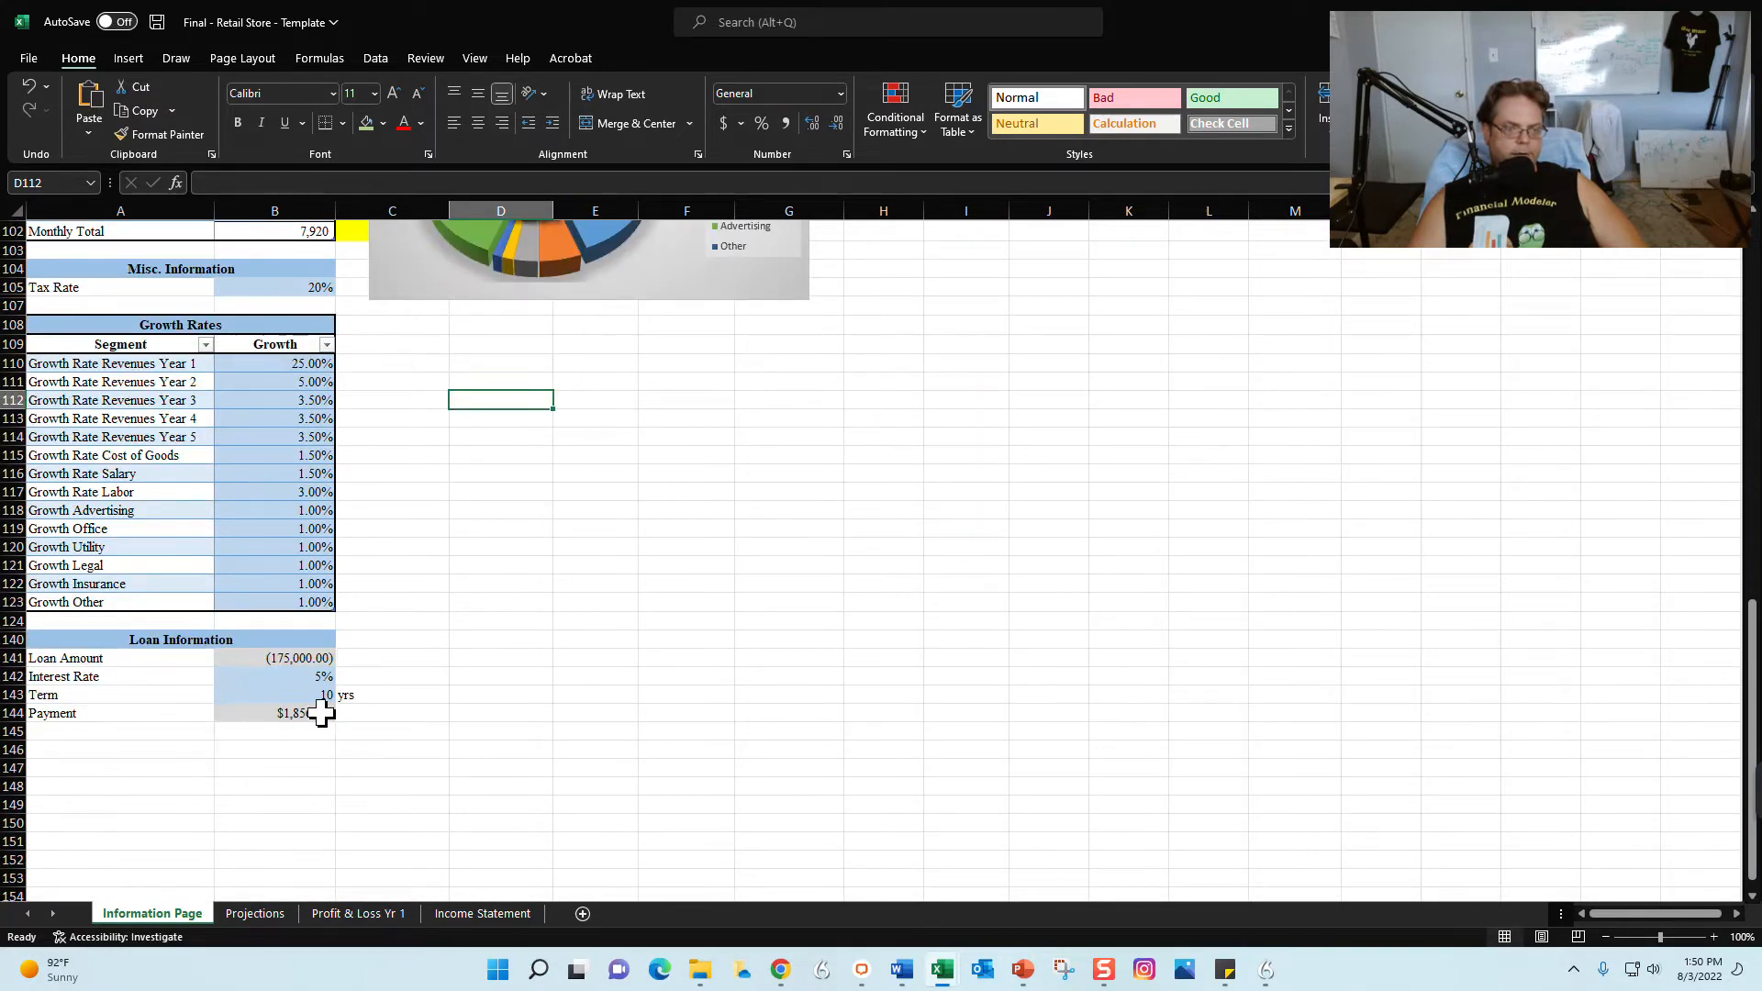
{"action": "scroll", "coordinate": [243, 721], "scroll_direction": "up", "scroll_amount": 10}
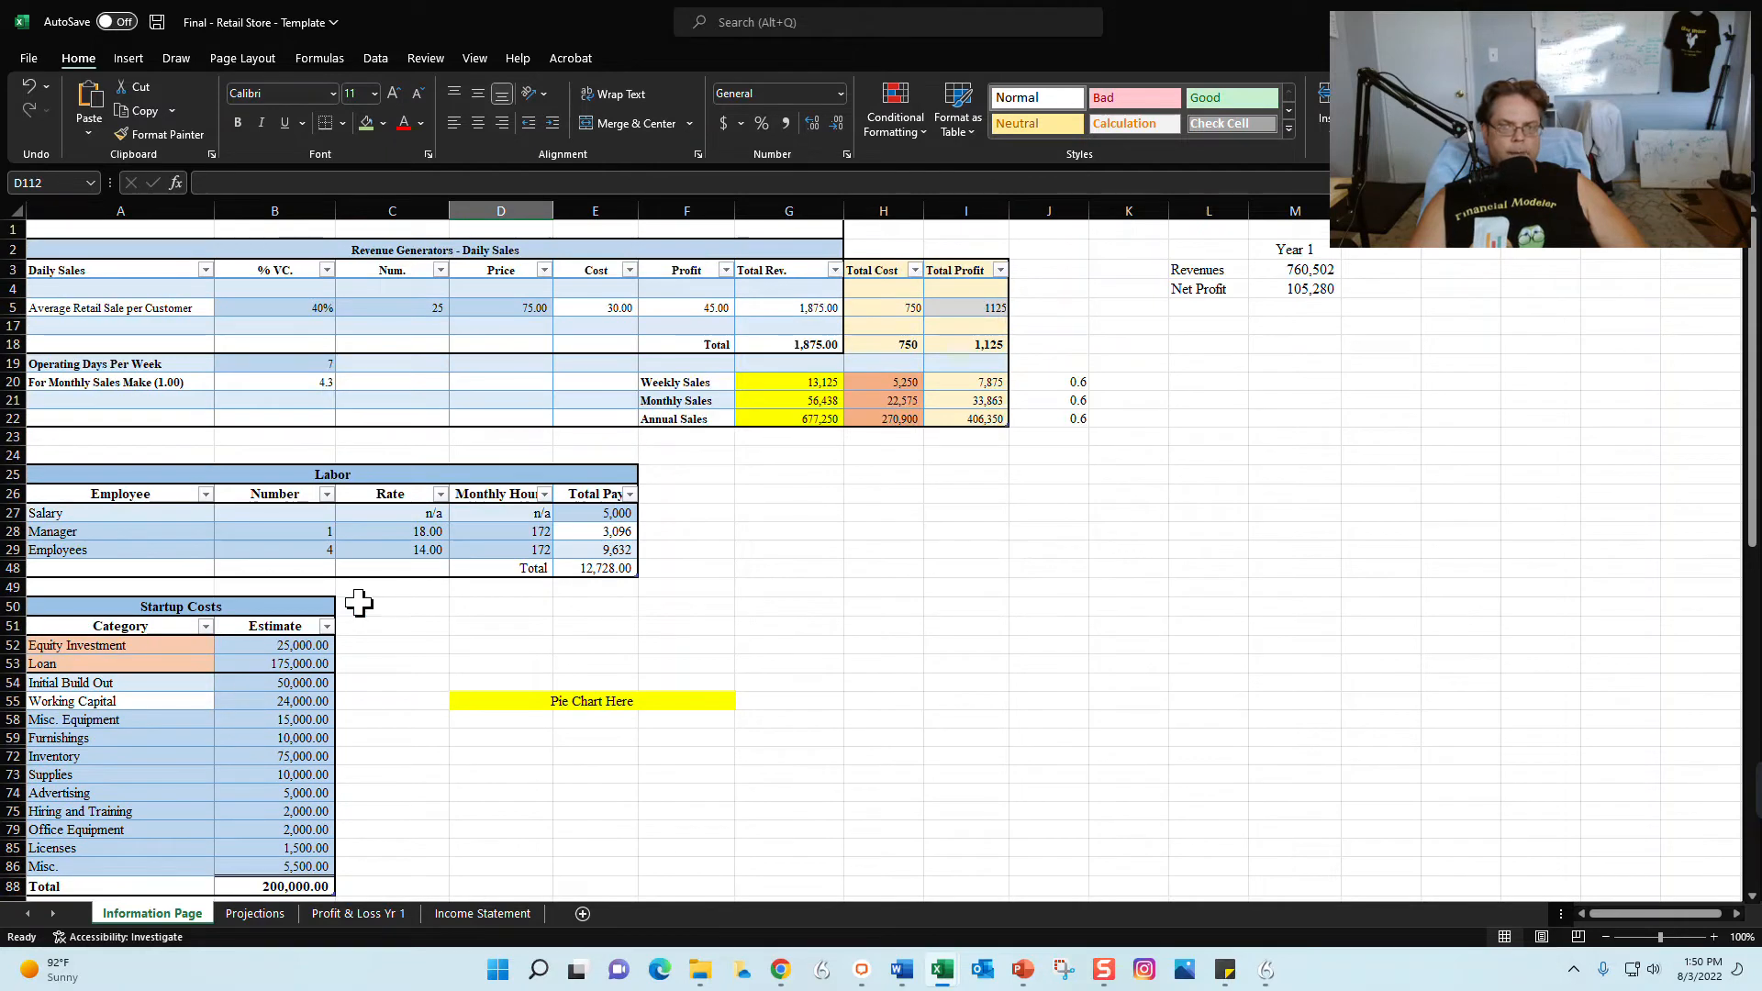
{"action": "left_click", "coordinate": [819, 571]}
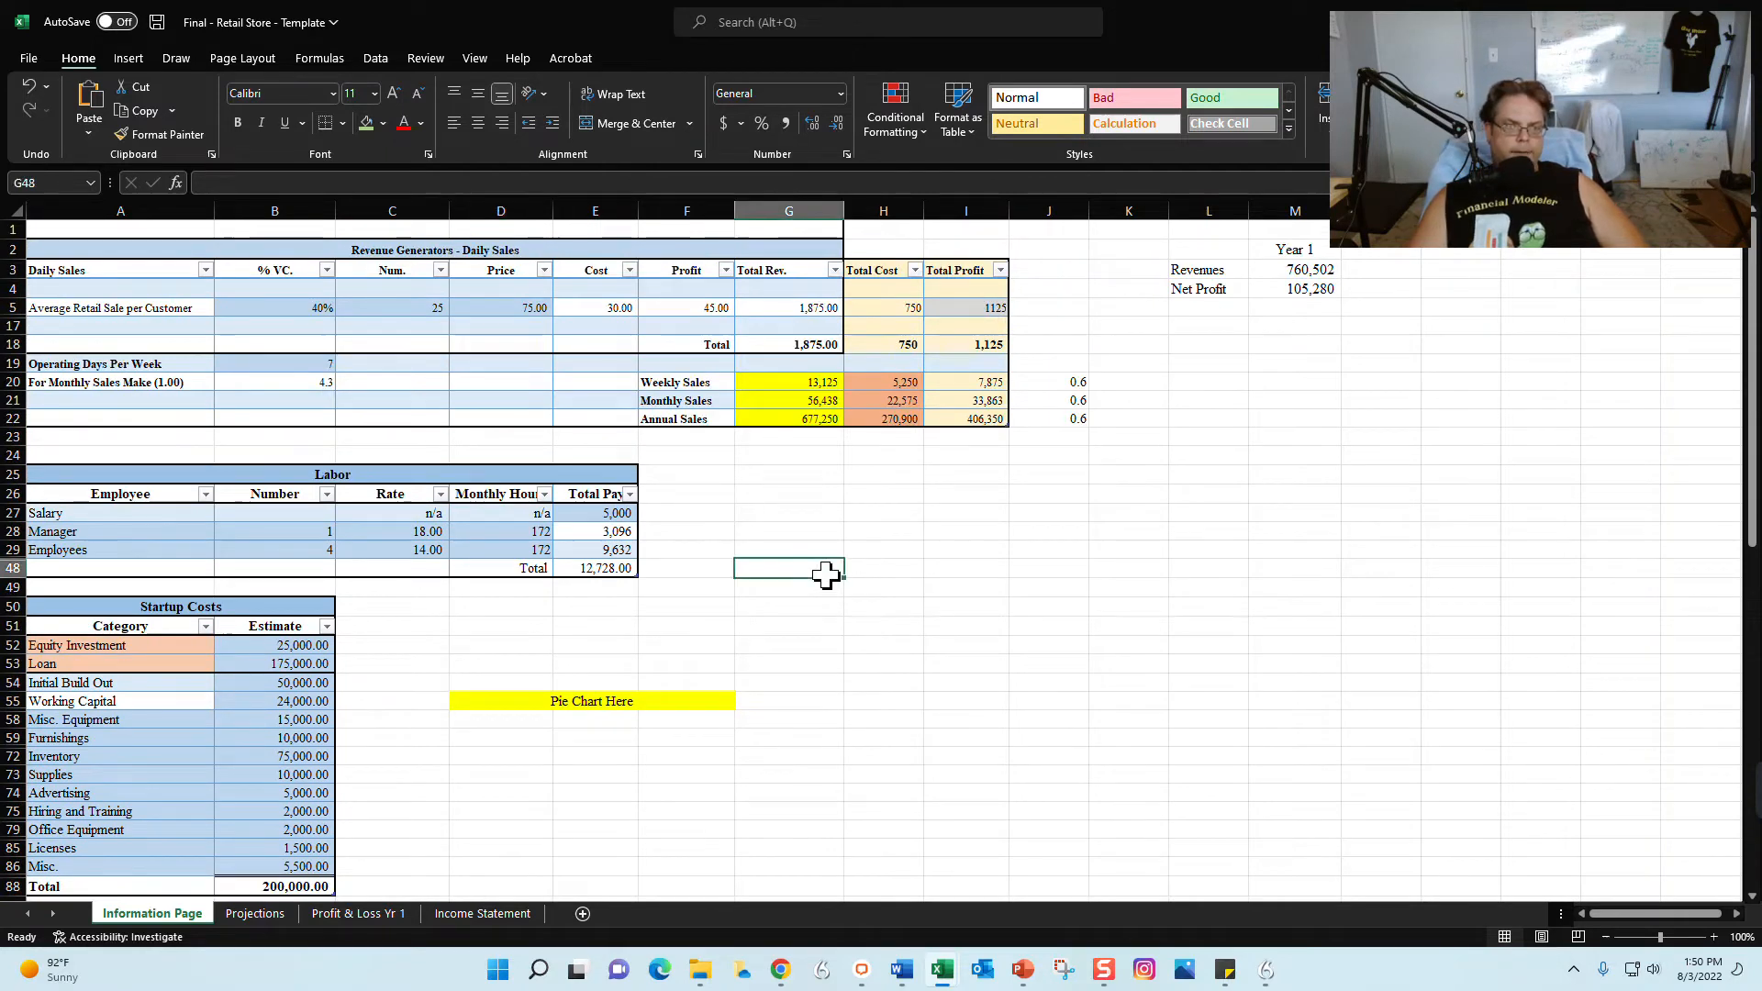
Examine the number, price, variable cost percentage and cost cells of the Average Retail Sale per Customer row
{"action": "left_click", "coordinate": [394, 271]}
{"action": "left_click", "coordinate": [389, 319]}
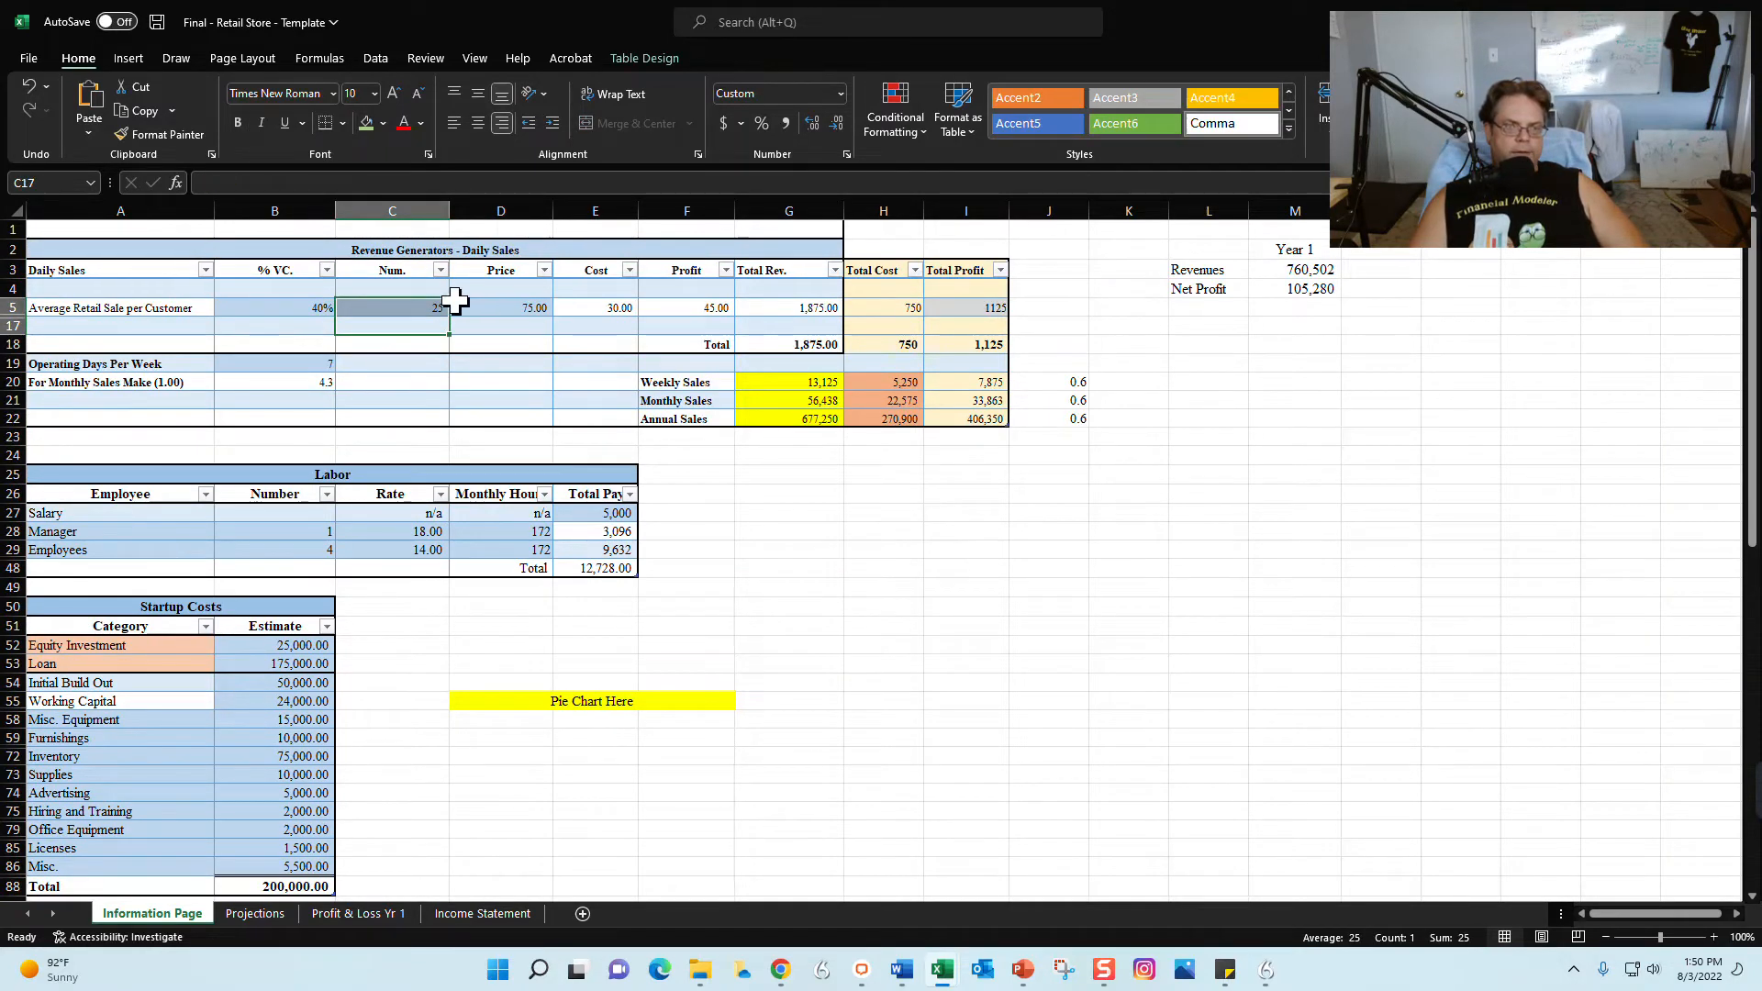
{"action": "left_click", "coordinate": [476, 384]}
{"action": "left_click", "coordinate": [428, 309]}
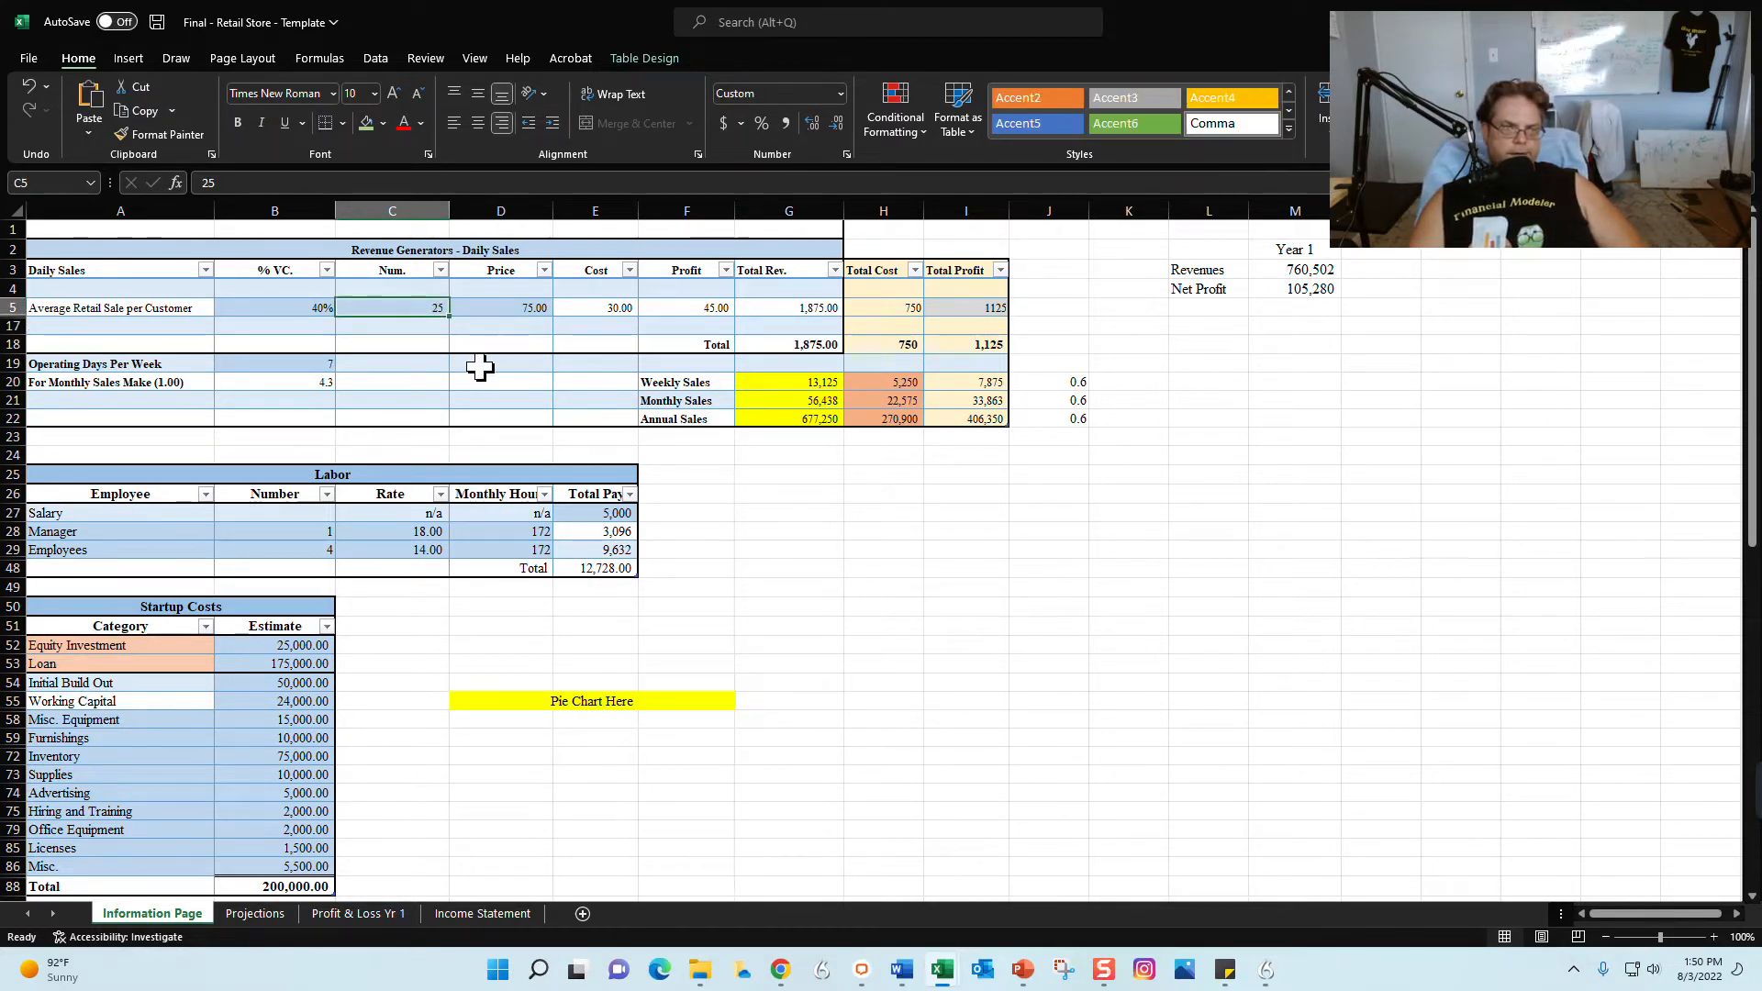
{"action": "left_click", "coordinate": [501, 307]}
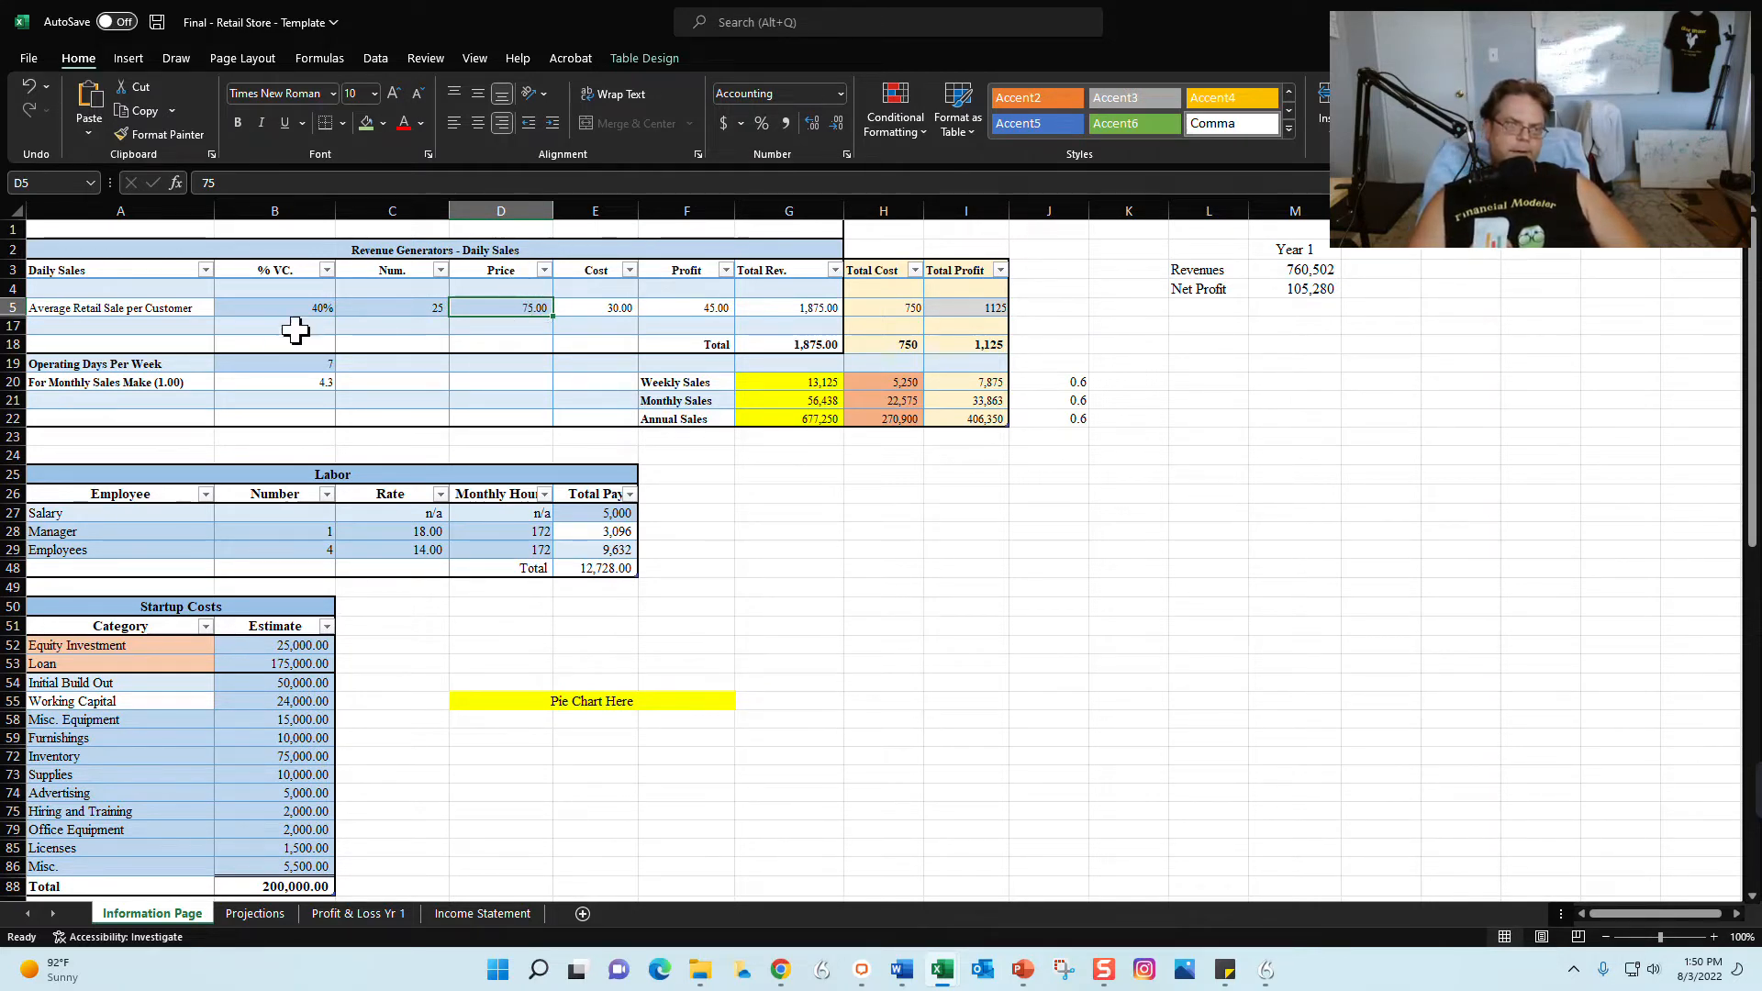
{"action": "left_click", "coordinate": [283, 307]}
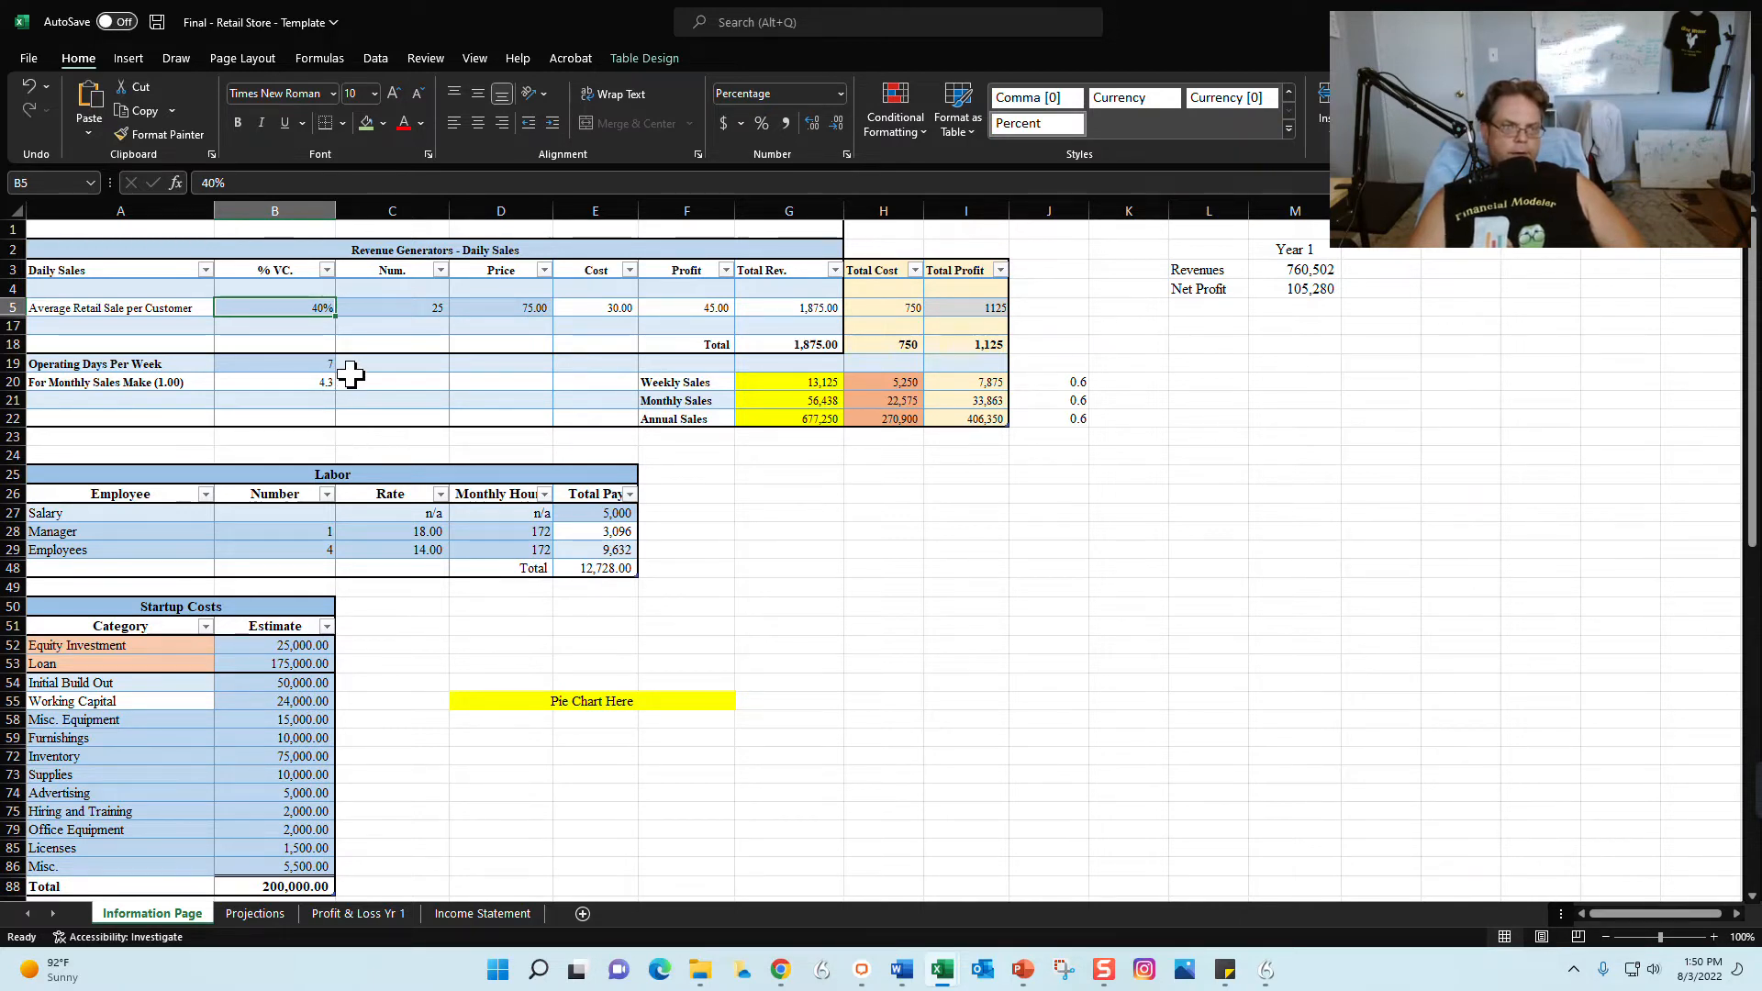
{"action": "left_click", "coordinate": [511, 306]}
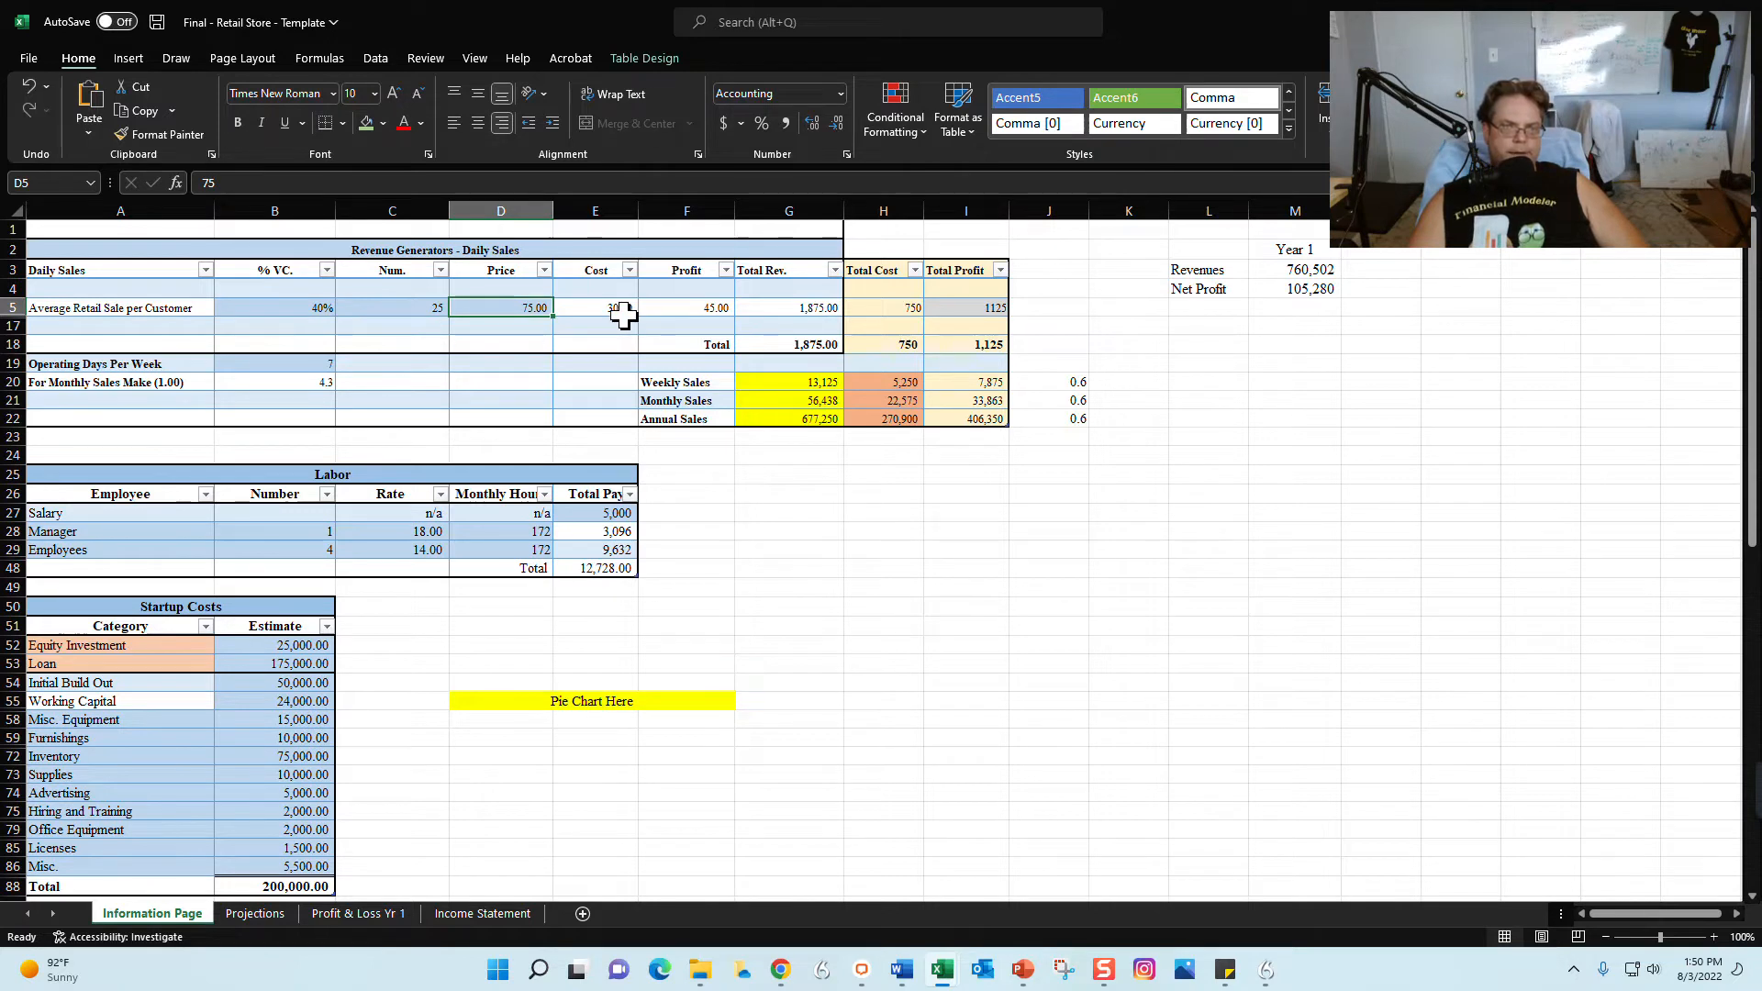
{"action": "left_click", "coordinate": [590, 305]}
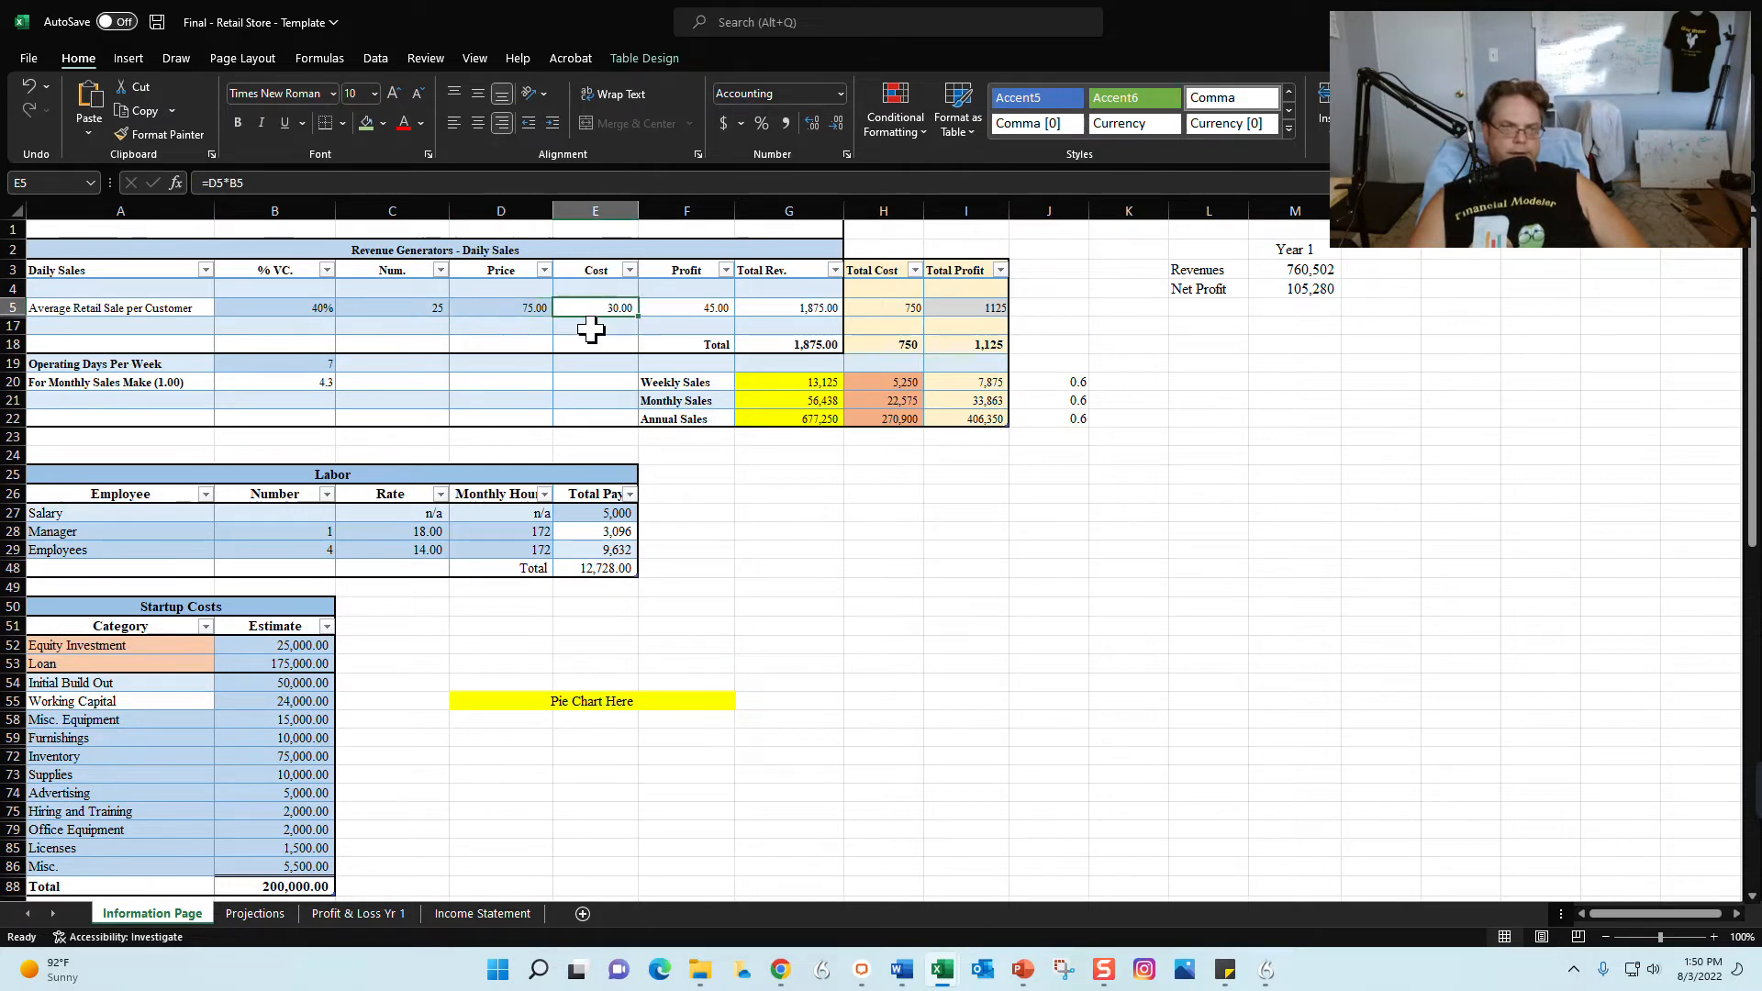
{"action": "left_click", "coordinate": [414, 312]}
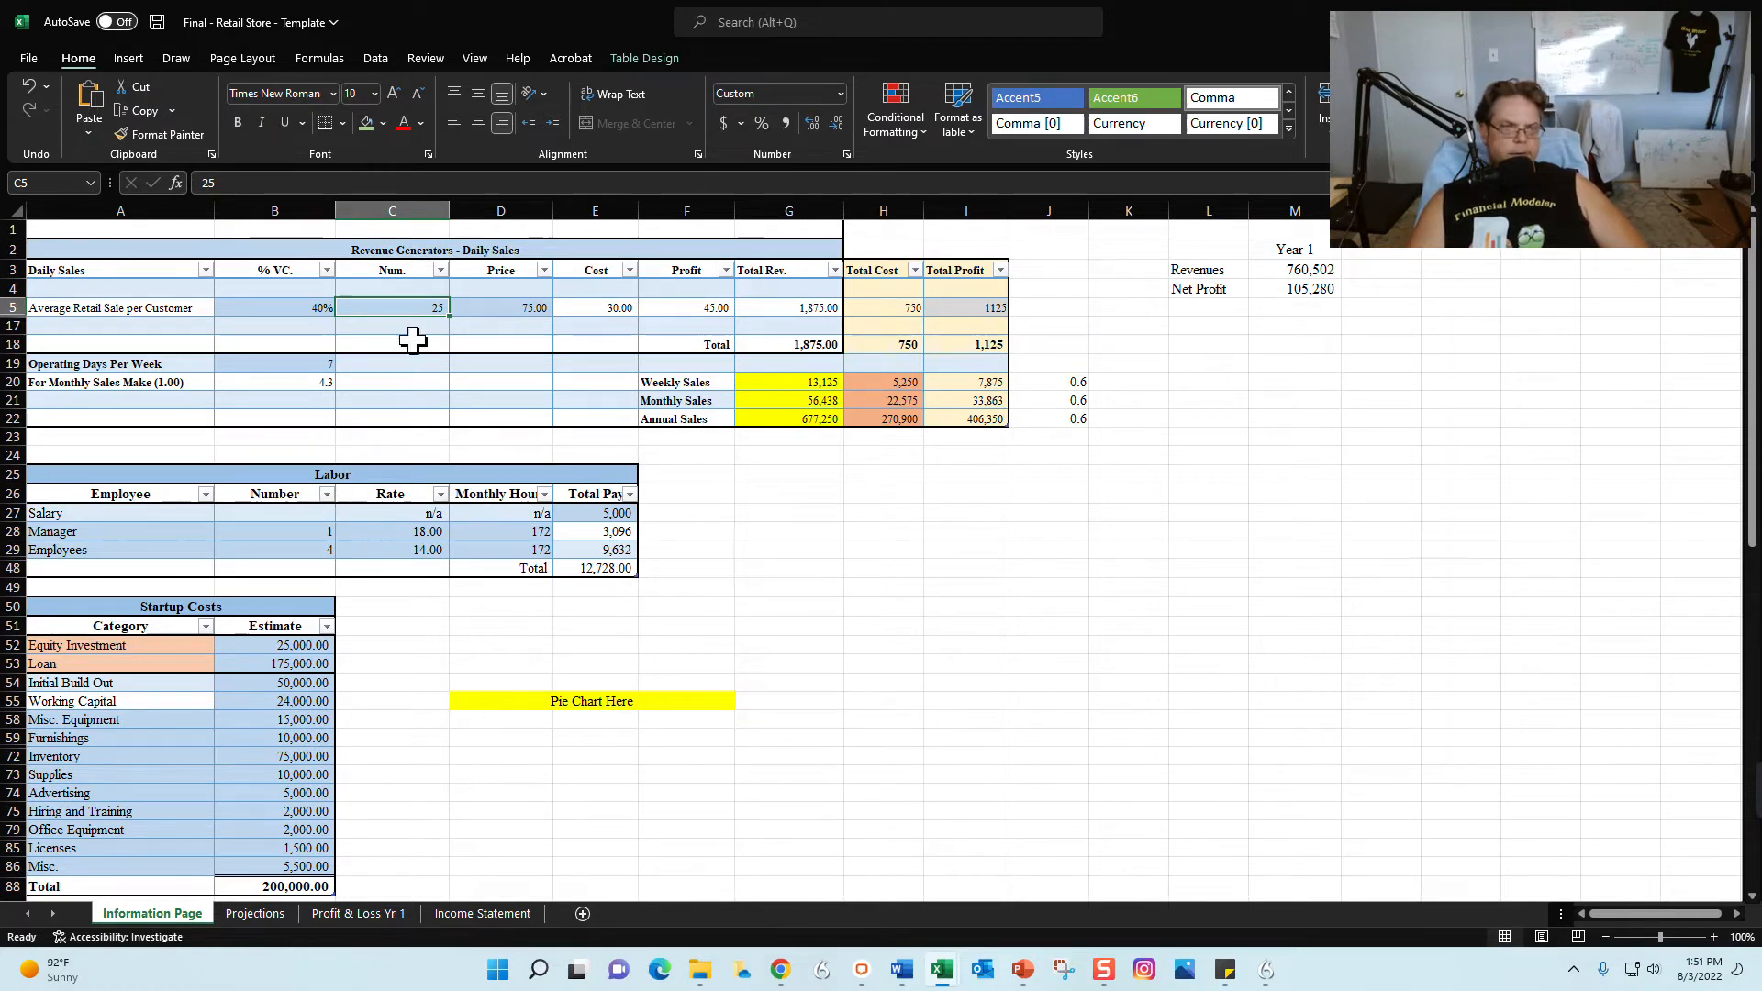
Try 5 operating days per week under the daily sales table, and set it back to 7
{"action": "left_click", "coordinate": [285, 363]}
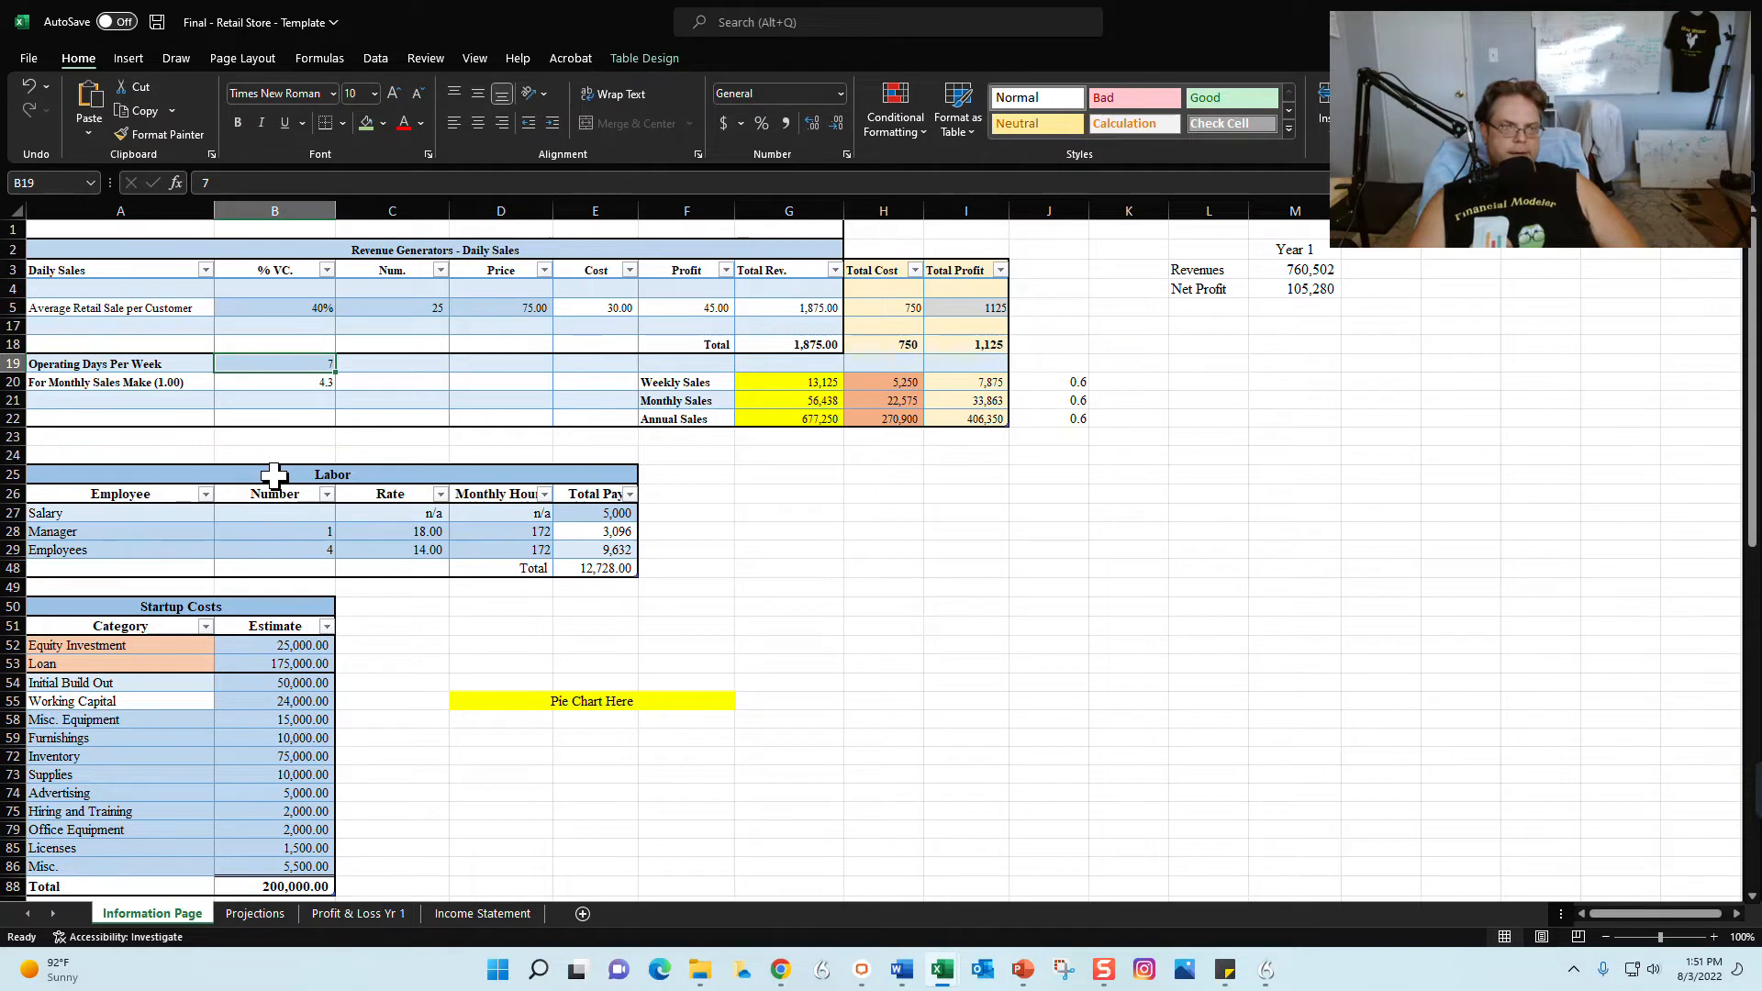
{"action": "type", "text": "5"}
{"action": "key", "text": "Return"}
{"action": "left_click", "coordinate": [326, 363]}
{"action": "type", "text": "7"}
{"action": "key", "text": "Return"}
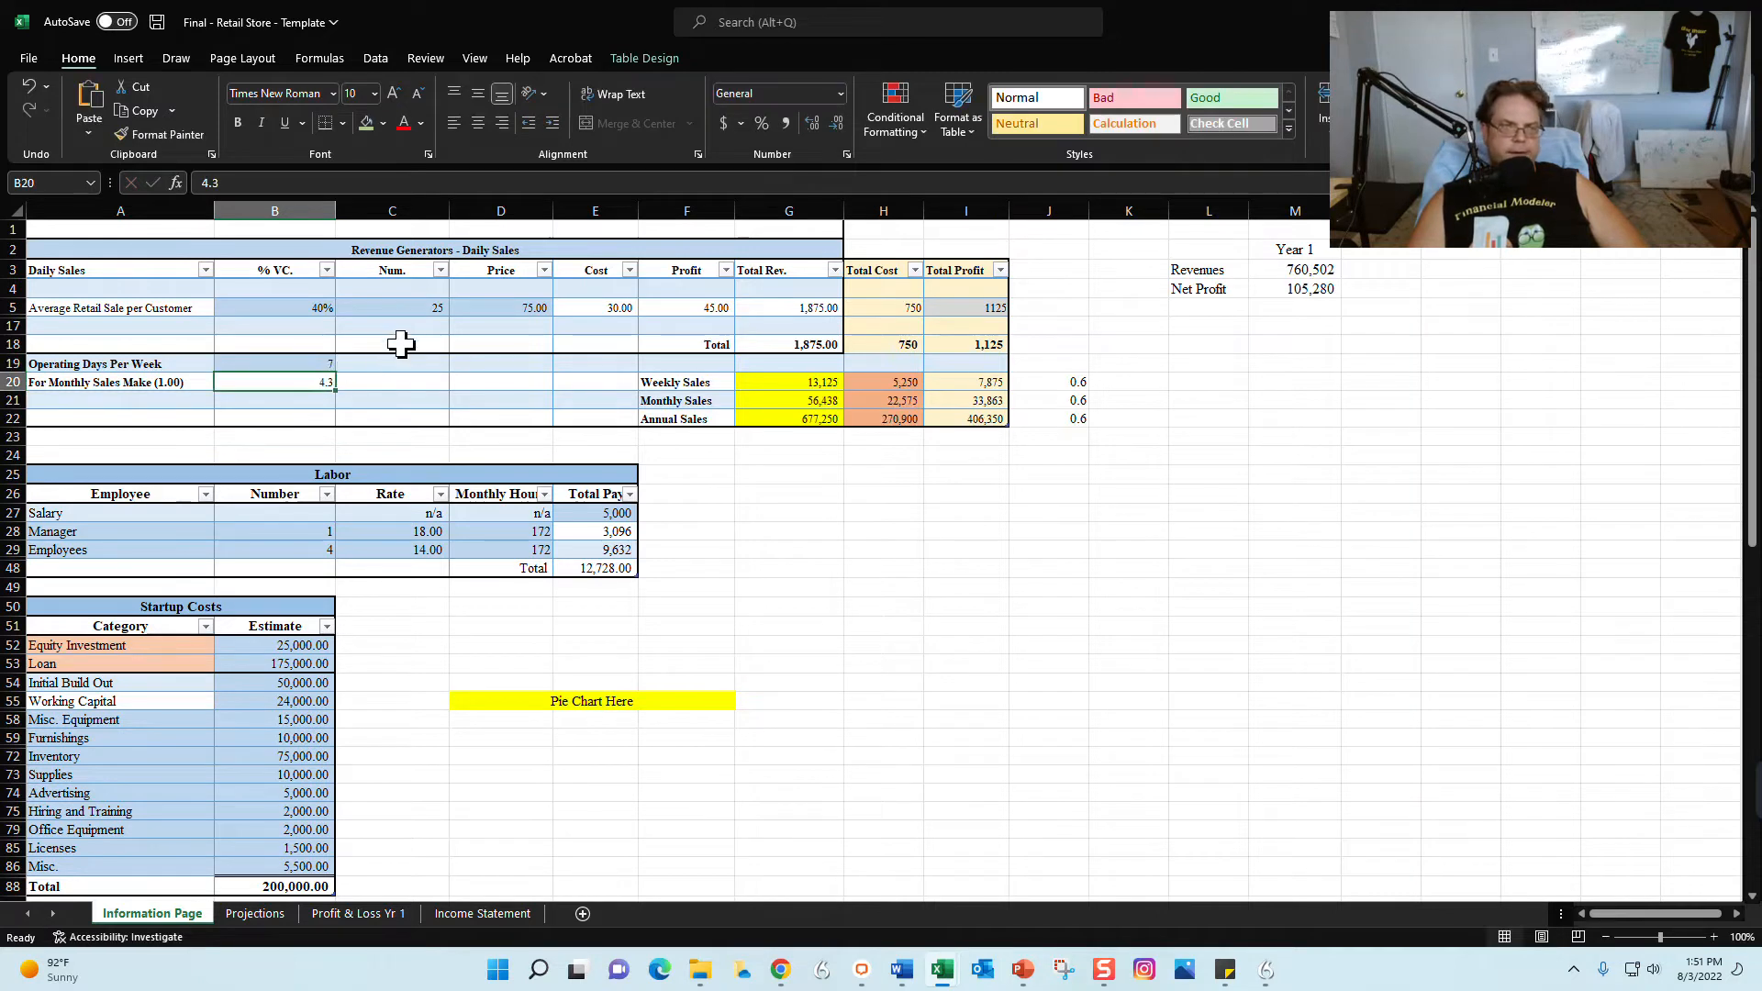
Try 30 as the number of average retail sales per day, and set it back to 25
{"action": "left_click", "coordinate": [408, 307]}
{"action": "type", "text": "30"}
{"action": "key", "text": "Return"}
{"action": "key", "text": "Up"}
{"action": "type", "text": "25"}
{"action": "key", "text": "Return"}
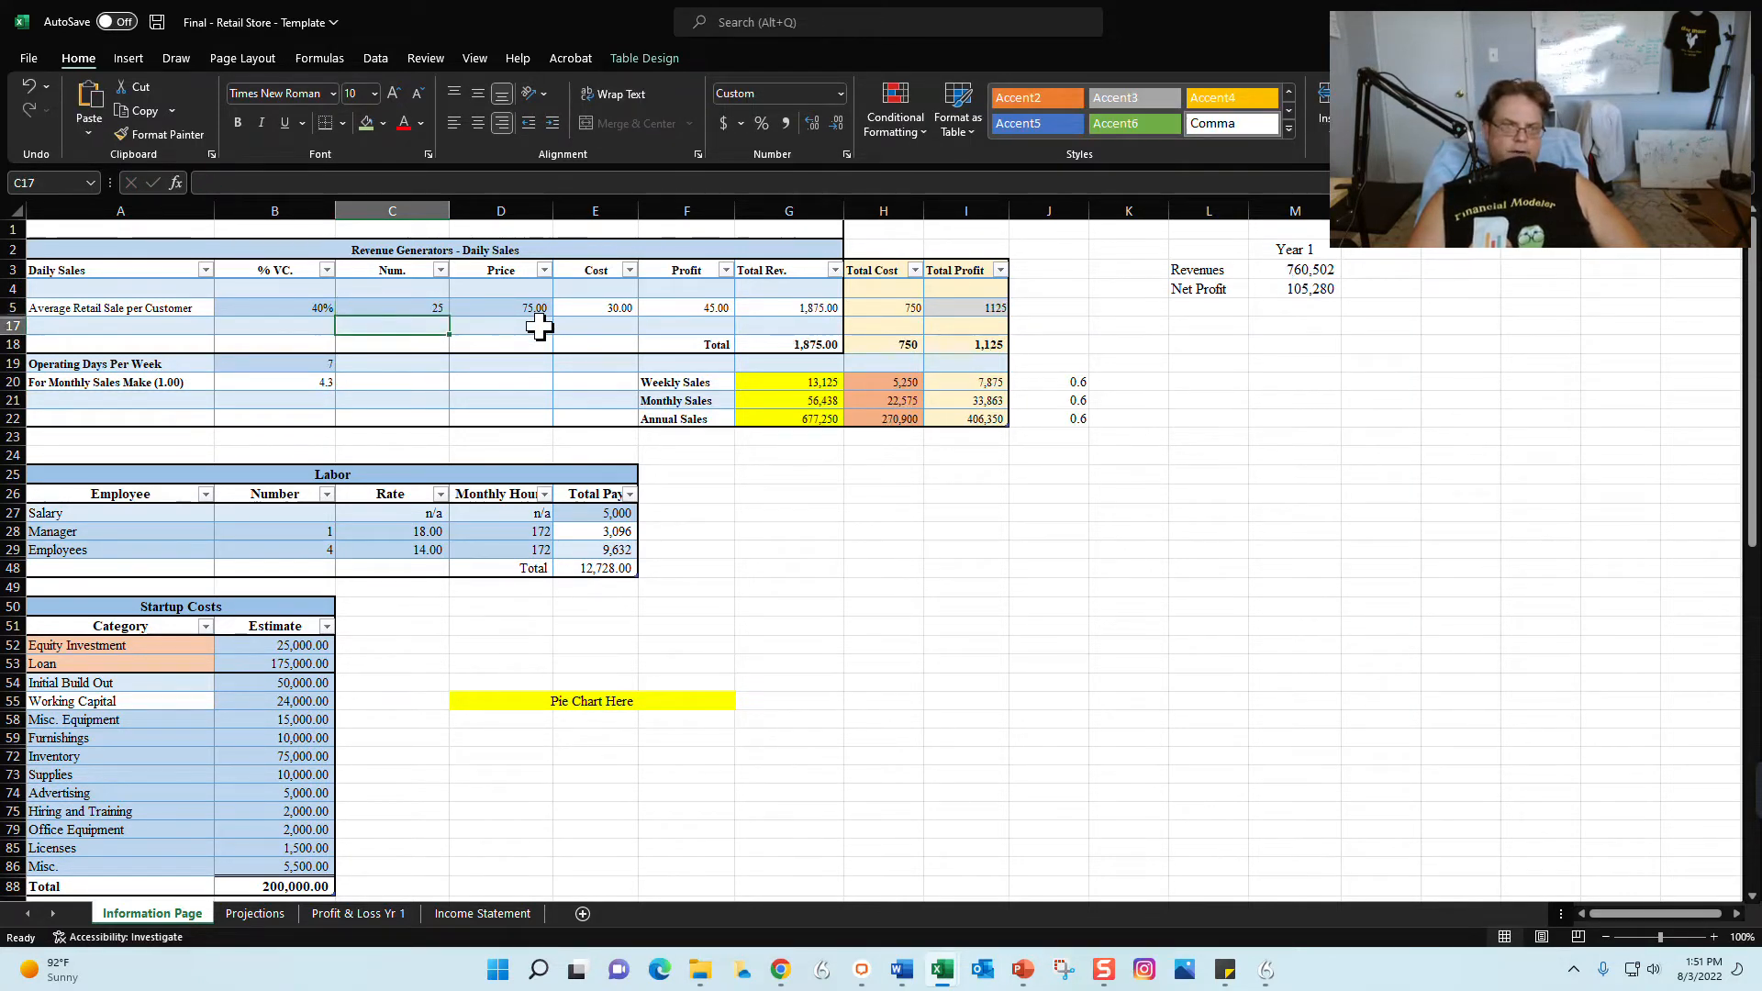
Set the number for Average Retail Sale per Customer to 30
{"action": "left_click", "coordinate": [389, 303]}
{"action": "type", "text": "30"}
{"action": "key", "text": "Return"}
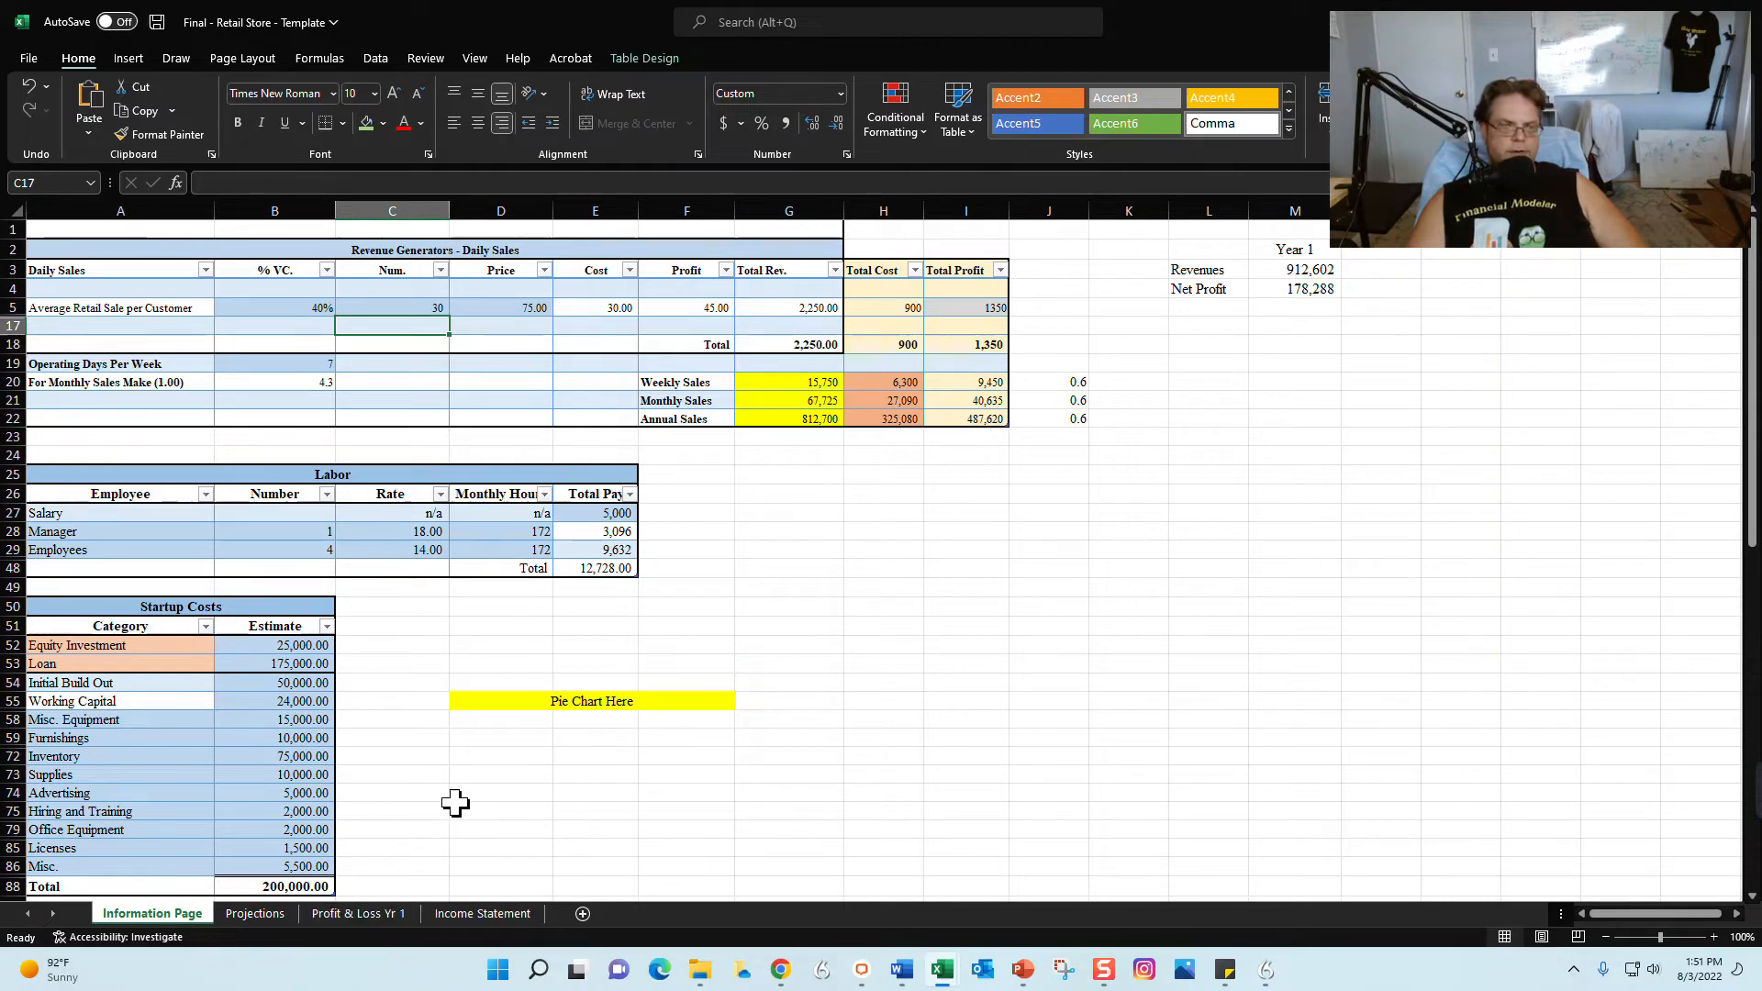
Examine the Labor table's manager, employee and salary entries
{"action": "left_click", "coordinate": [854, 626]}
{"action": "scroll", "coordinate": [303, 569], "scroll_direction": "down", "scroll_amount": 3}
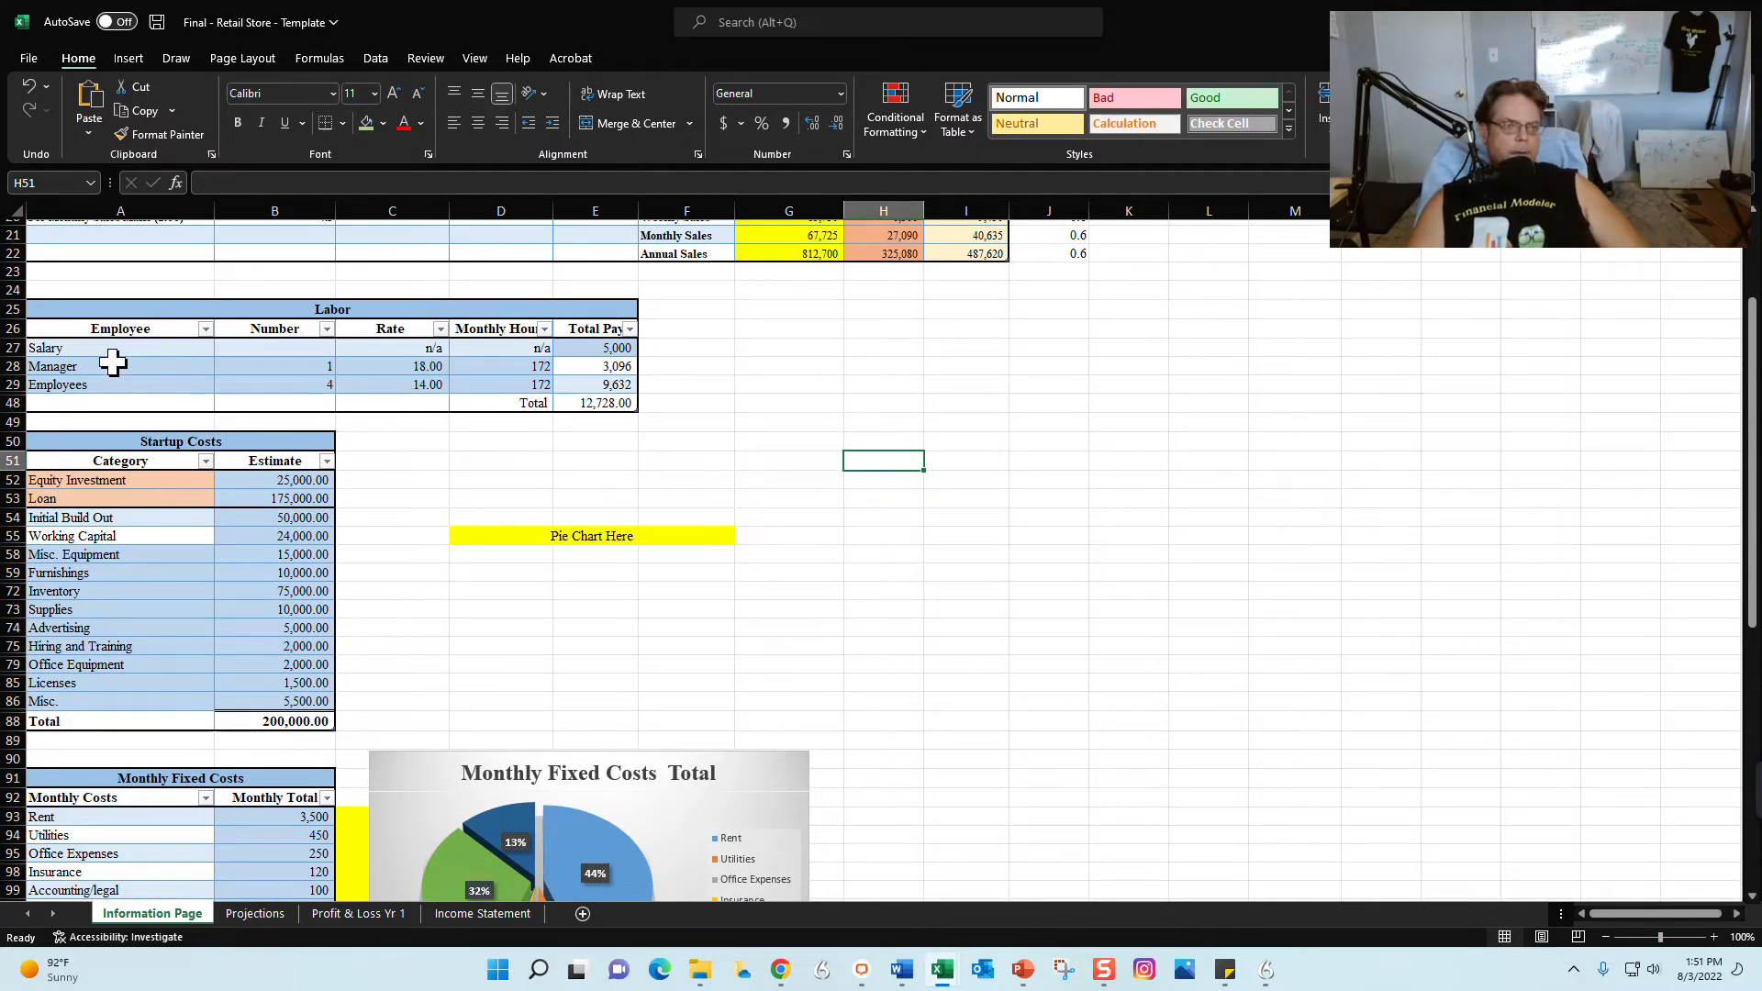
{"action": "left_click", "coordinate": [283, 357]}
{"action": "left_click", "coordinate": [137, 386]}
{"action": "left_click", "coordinate": [312, 383]}
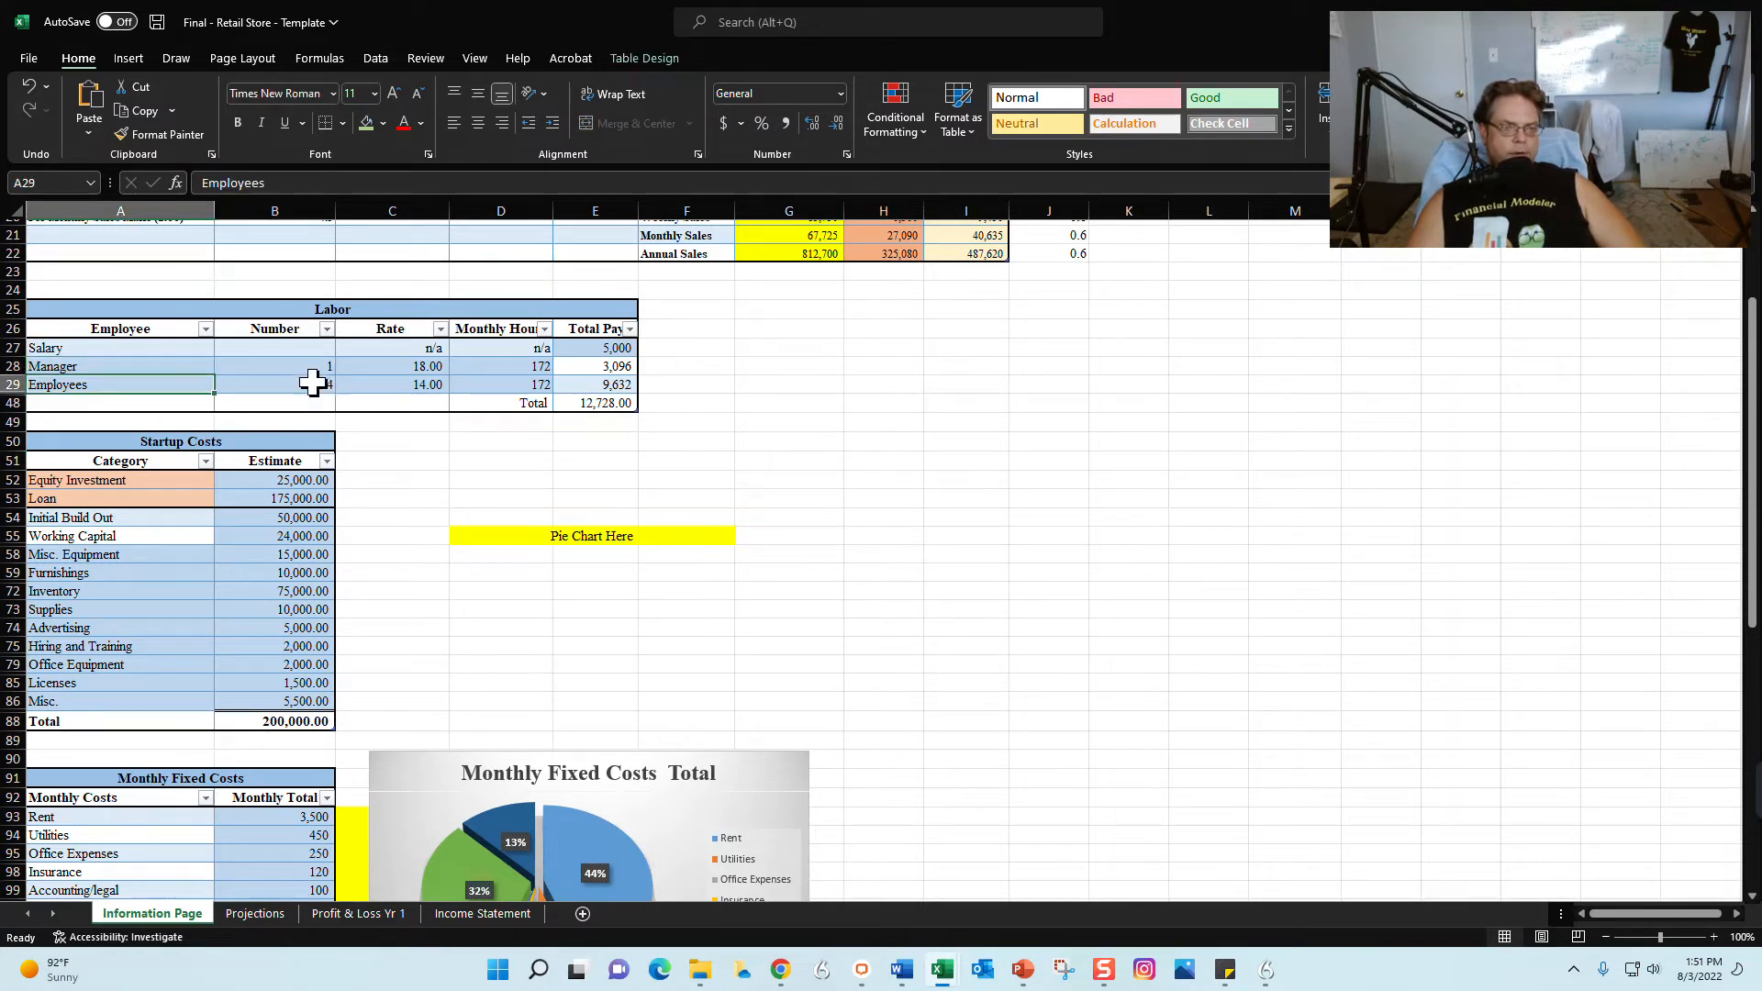
{"action": "left_click", "coordinate": [629, 346]}
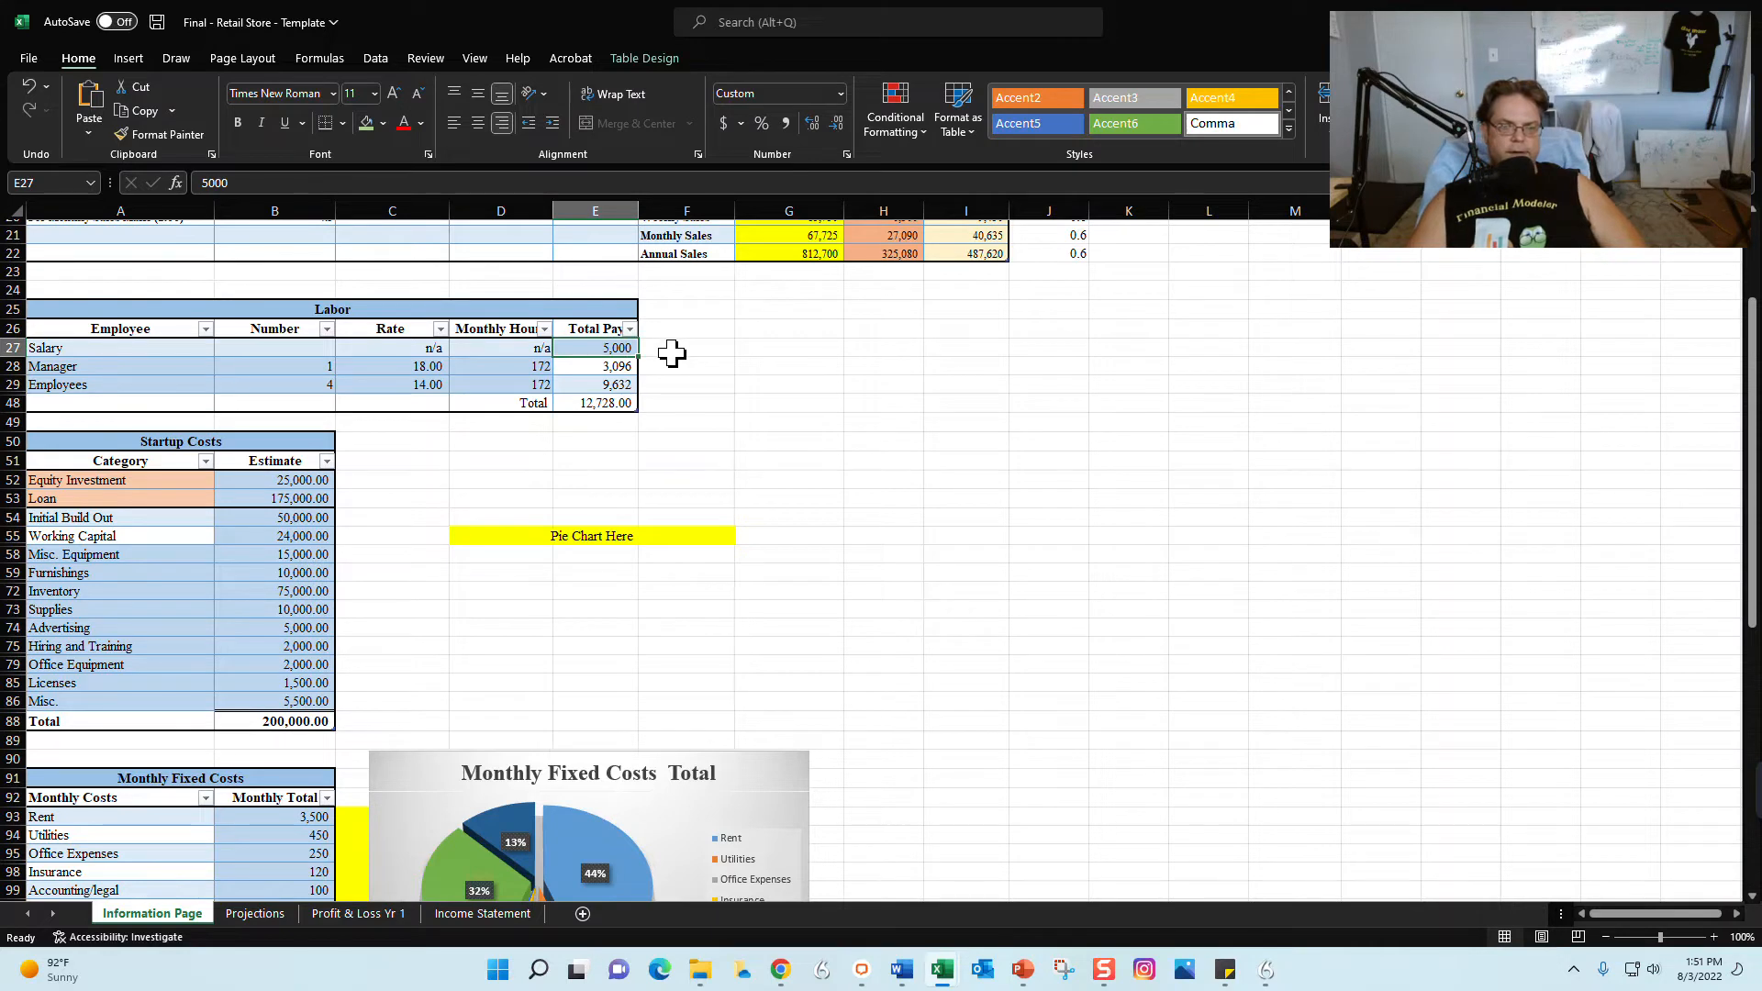
{"action": "left_click", "coordinate": [881, 384]}
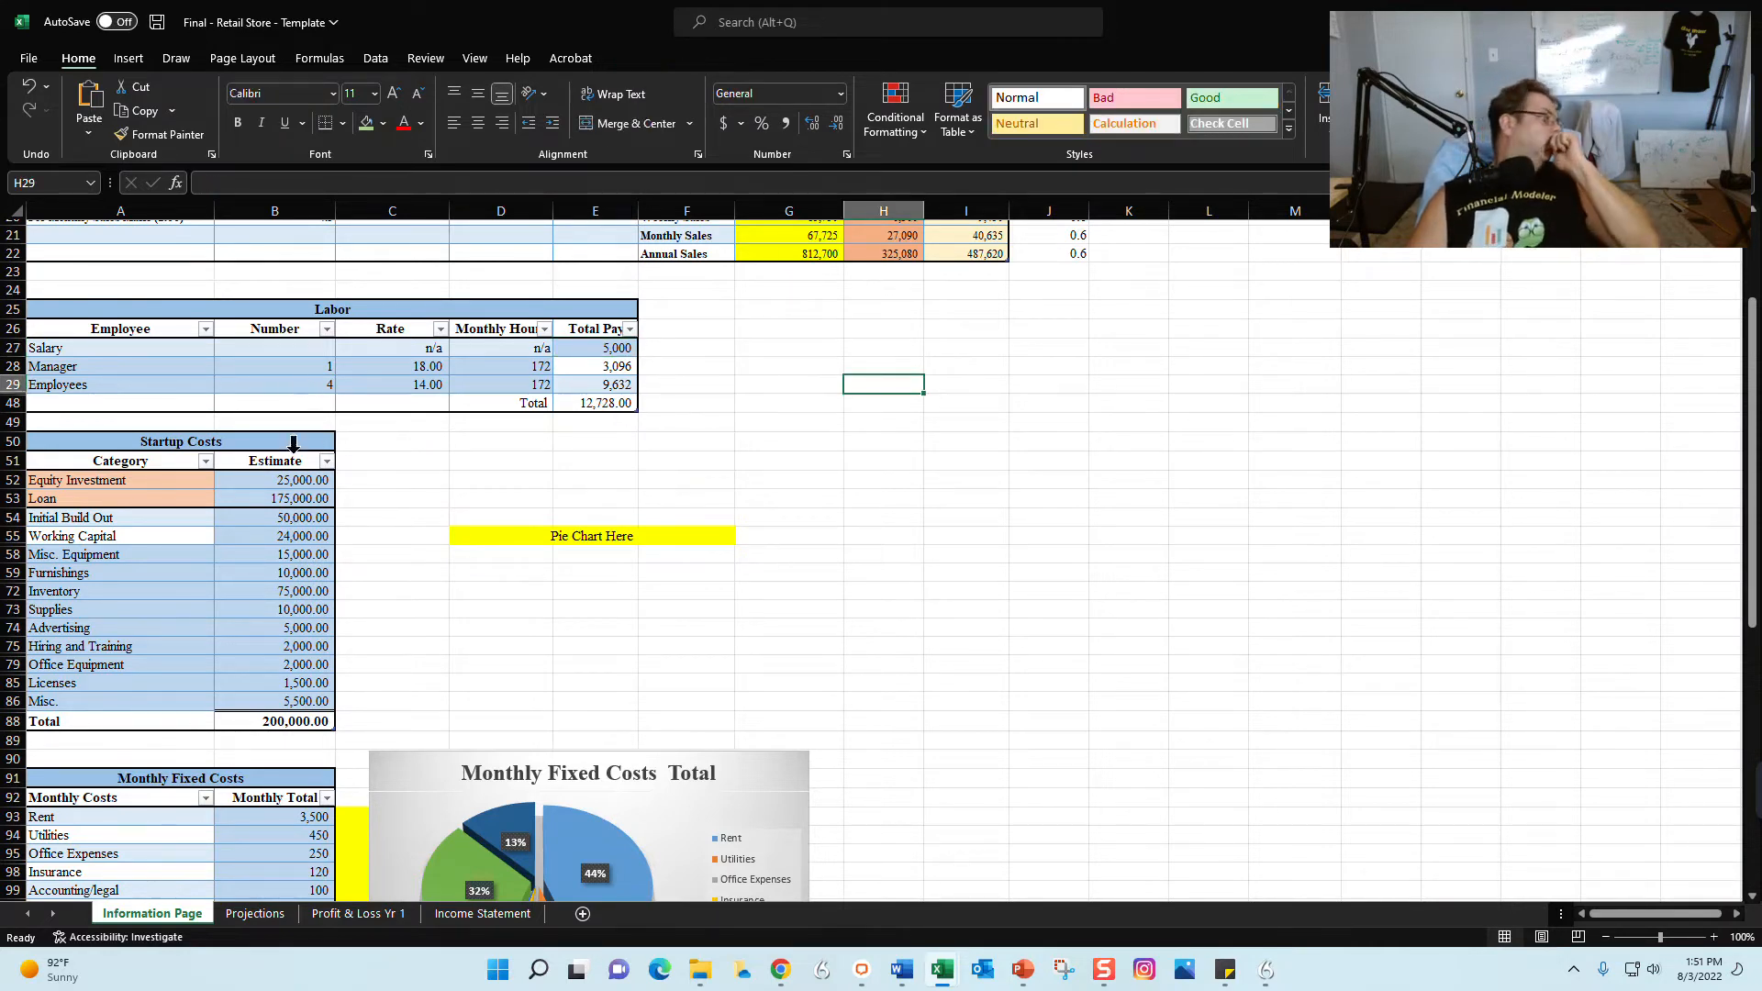
Set the Labor table's number of employees to 2 and managers to 0, and check the Year 1 revenues and net profit
{"action": "left_click", "coordinate": [264, 380]}
{"action": "type", "text": "2"}
{"action": "left_click", "coordinate": [311, 368]}
{"action": "type", "text": "2"}
{"action": "key", "text": "Return"}
{"action": "type", "text": "0"}
{"action": "key", "text": "Return"}
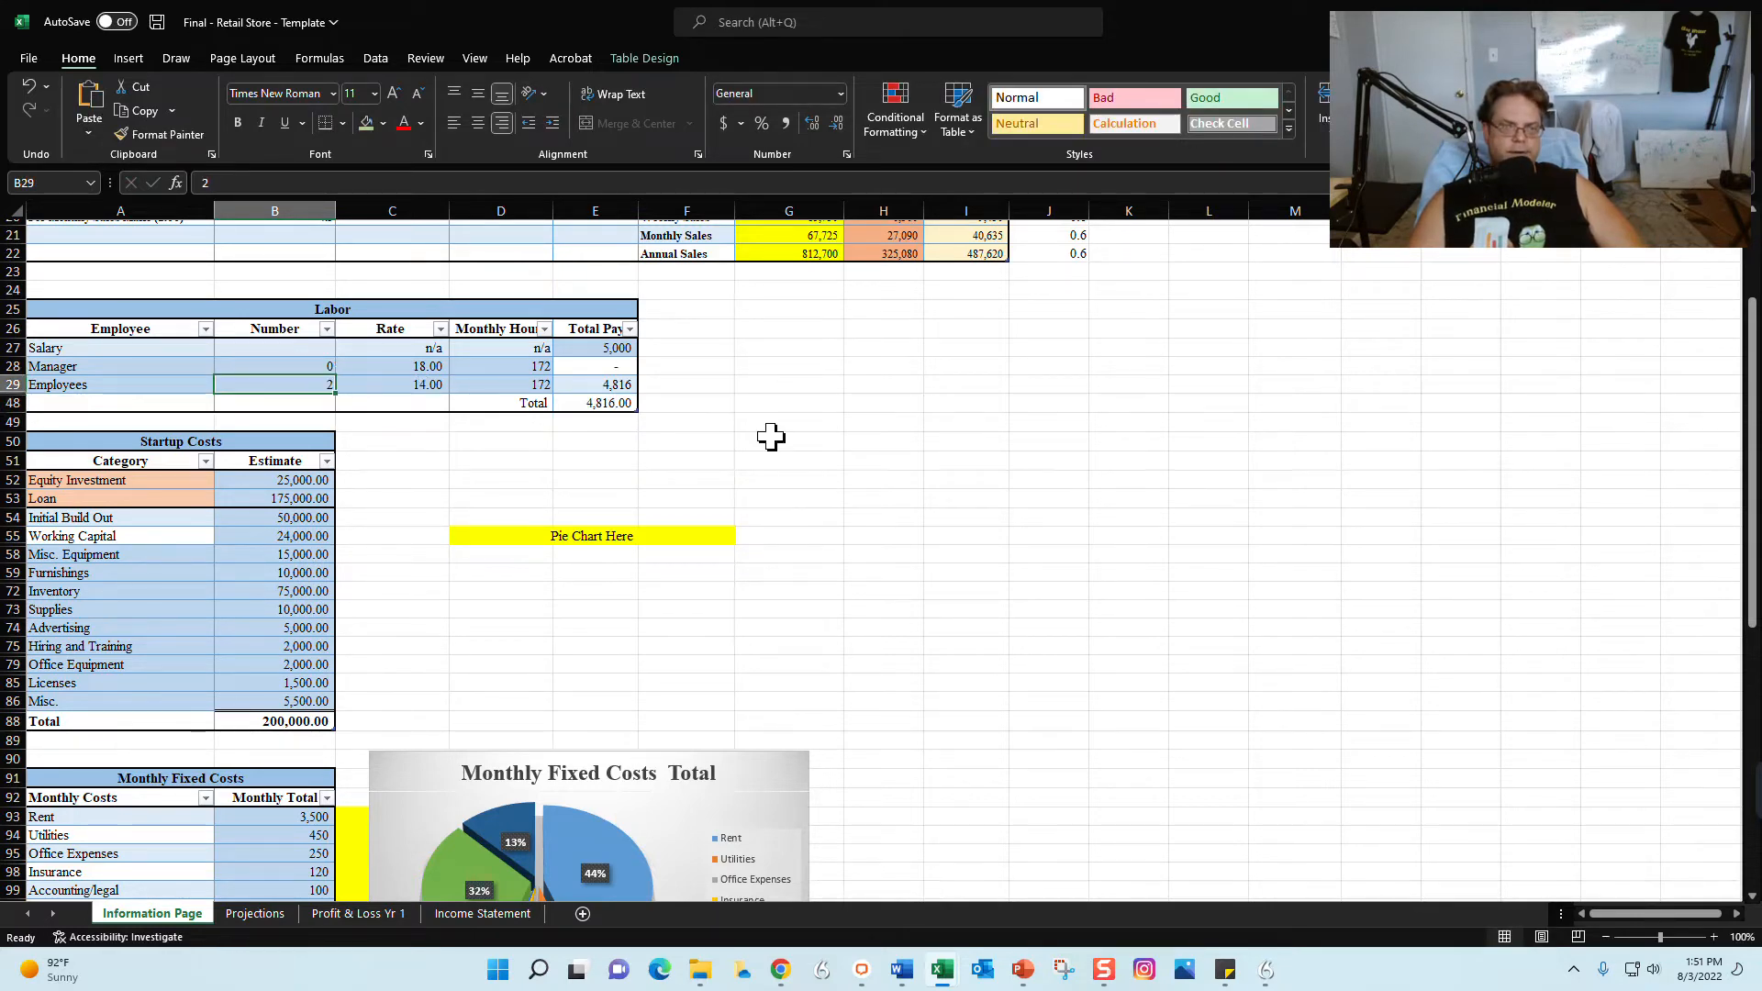
{"action": "left_click", "coordinate": [904, 389]}
{"action": "scroll", "coordinate": [908, 395], "scroll_direction": "up", "scroll_amount": 3}
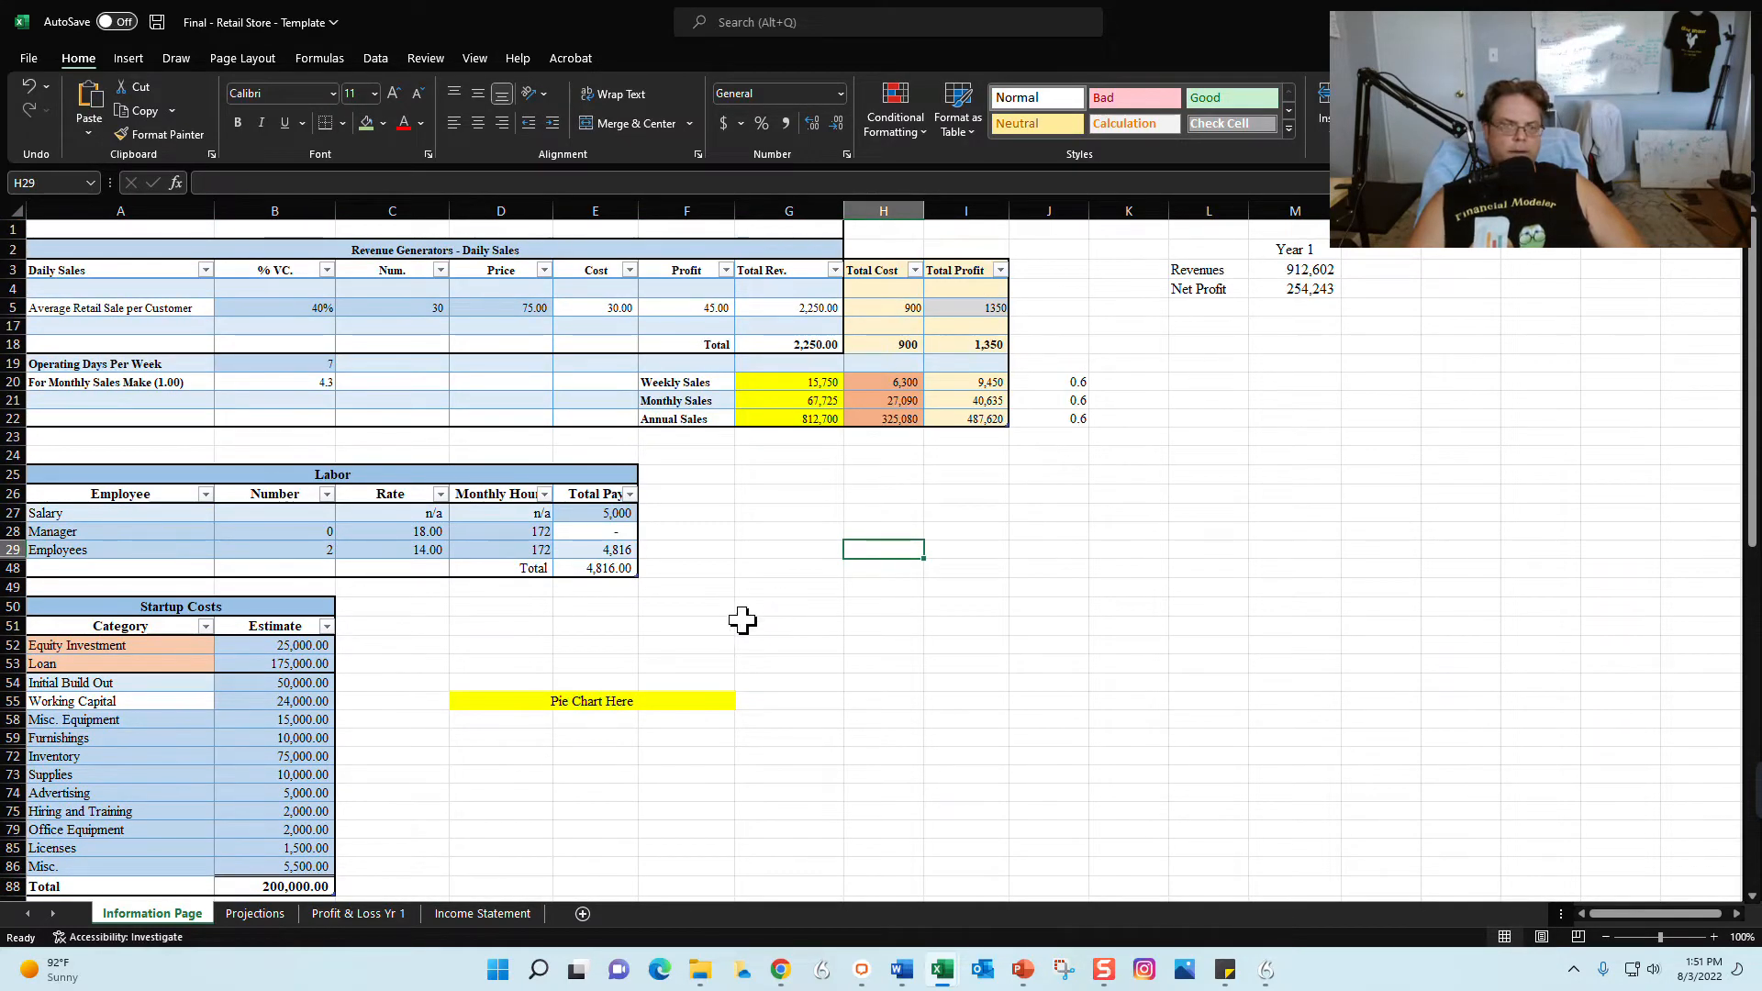
Examine the Startup Costs table, including working capital and the equity investment and loan amounts
{"action": "scroll", "coordinate": [477, 587], "scroll_direction": "down", "scroll_amount": 6}
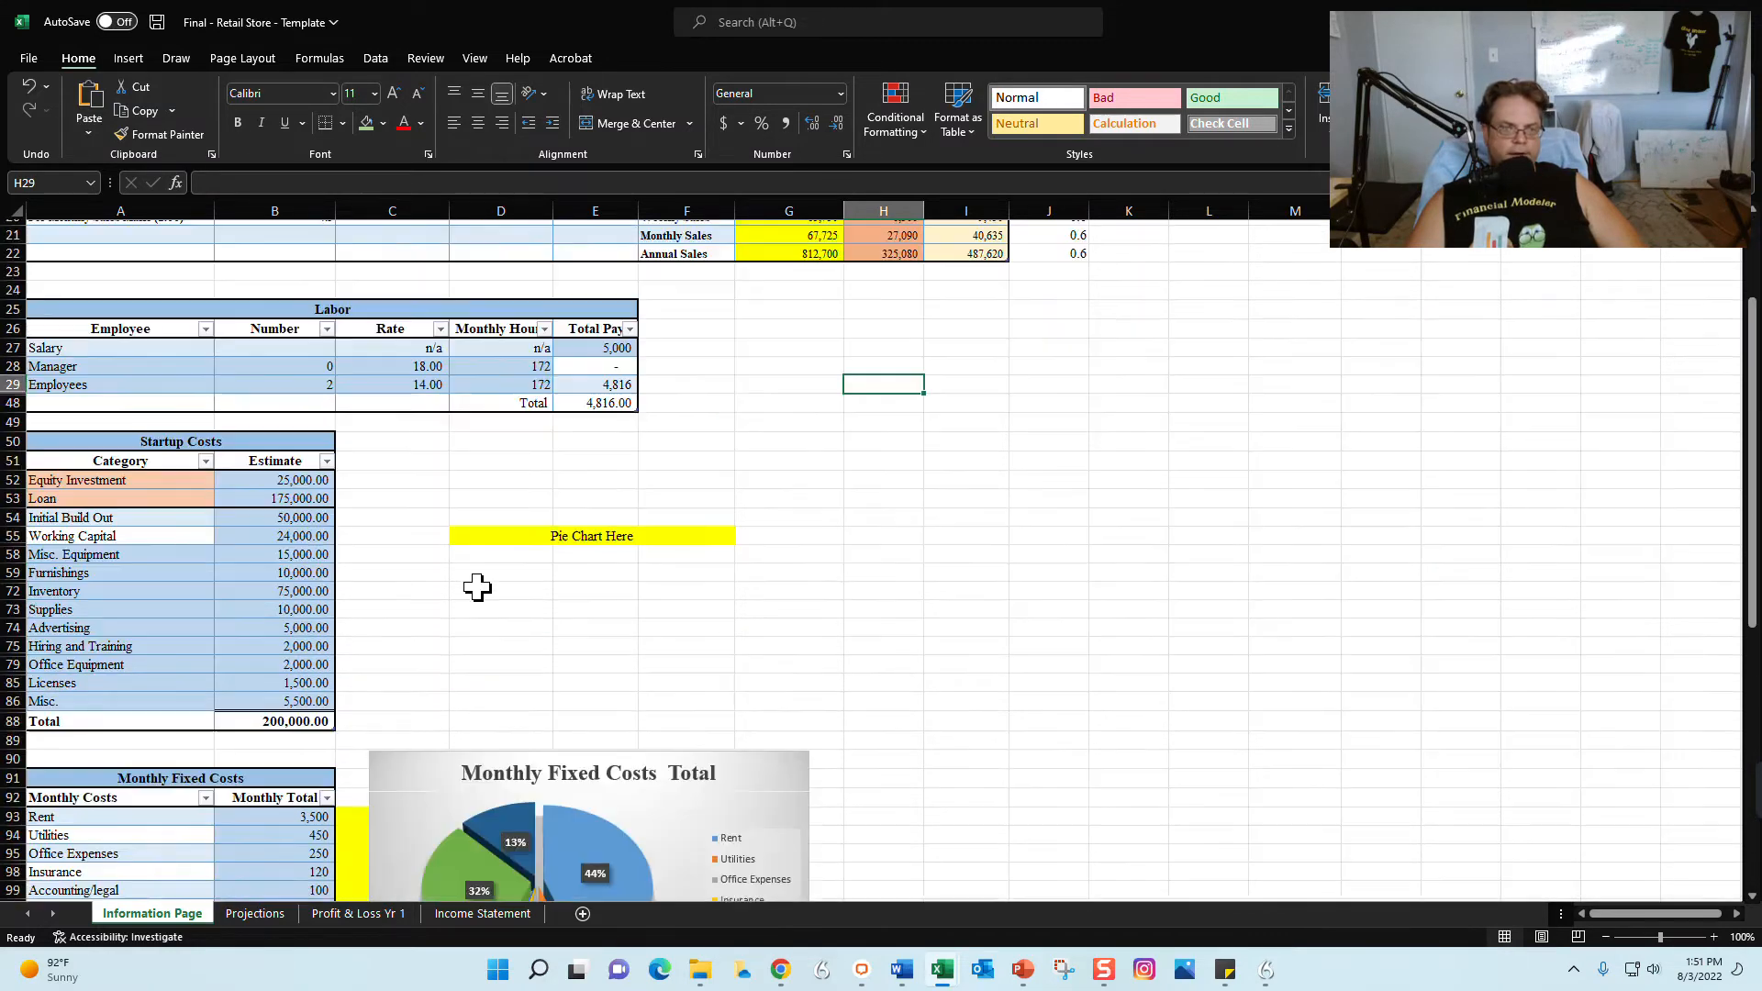
{"action": "left_click", "coordinate": [479, 332]}
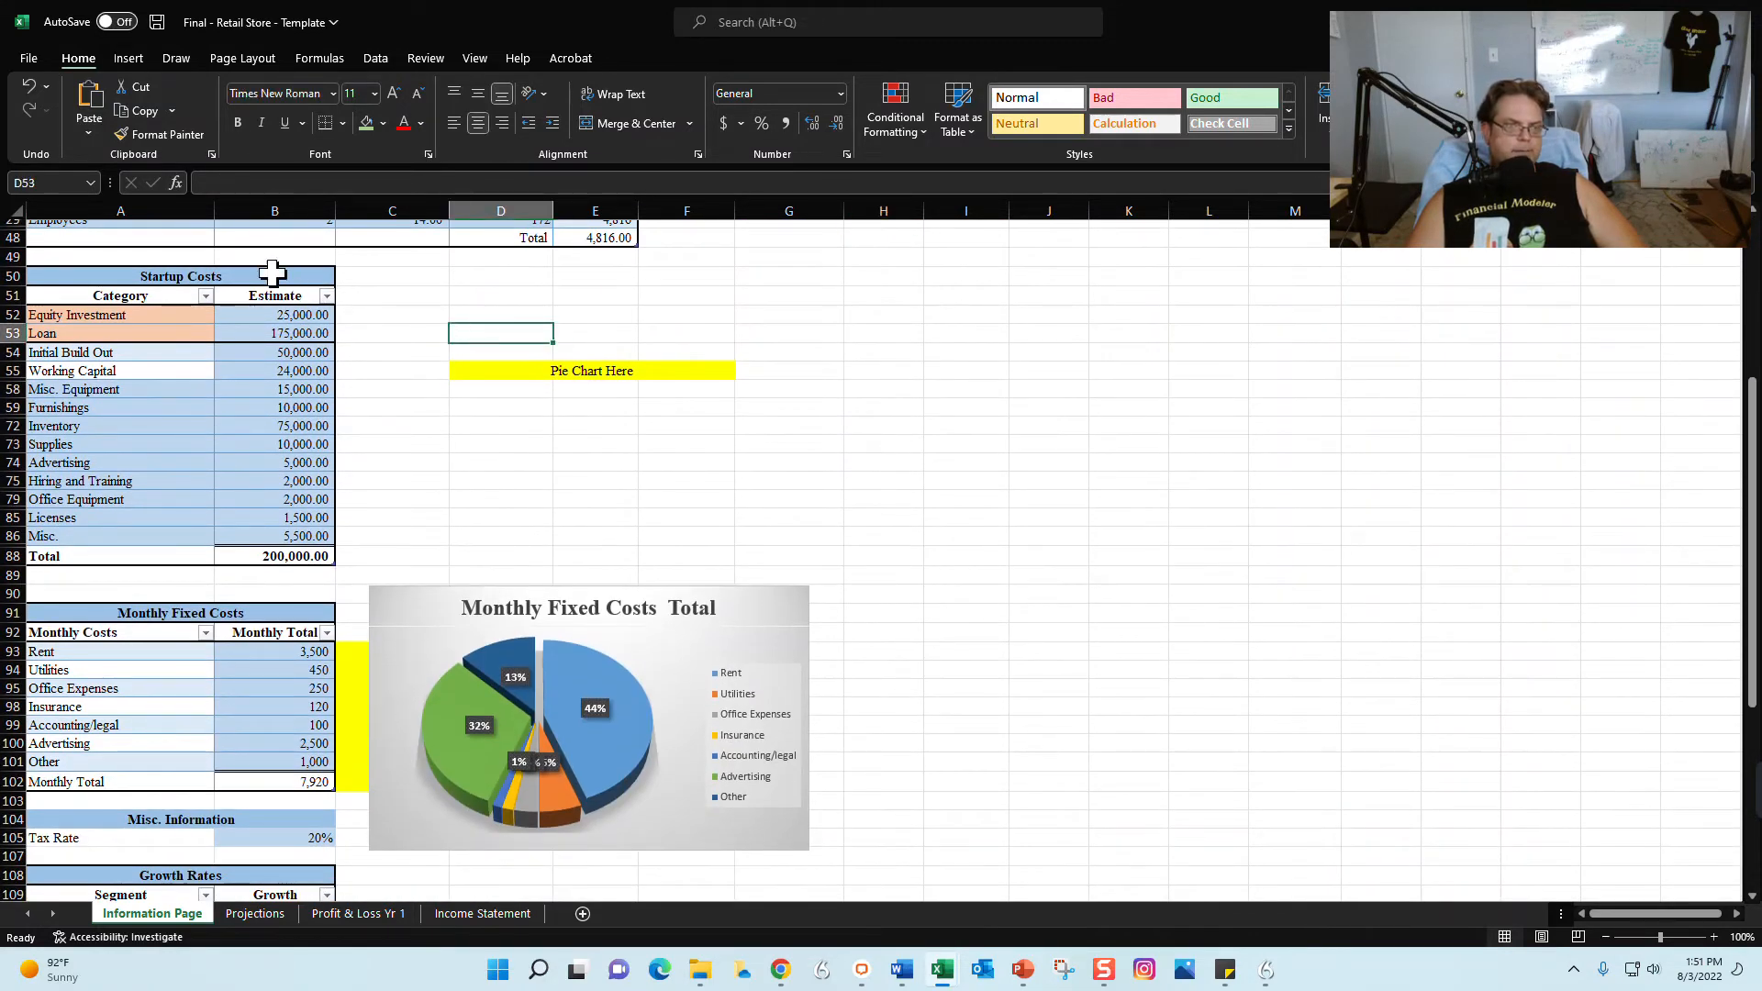
{"action": "left_click", "coordinate": [230, 367]}
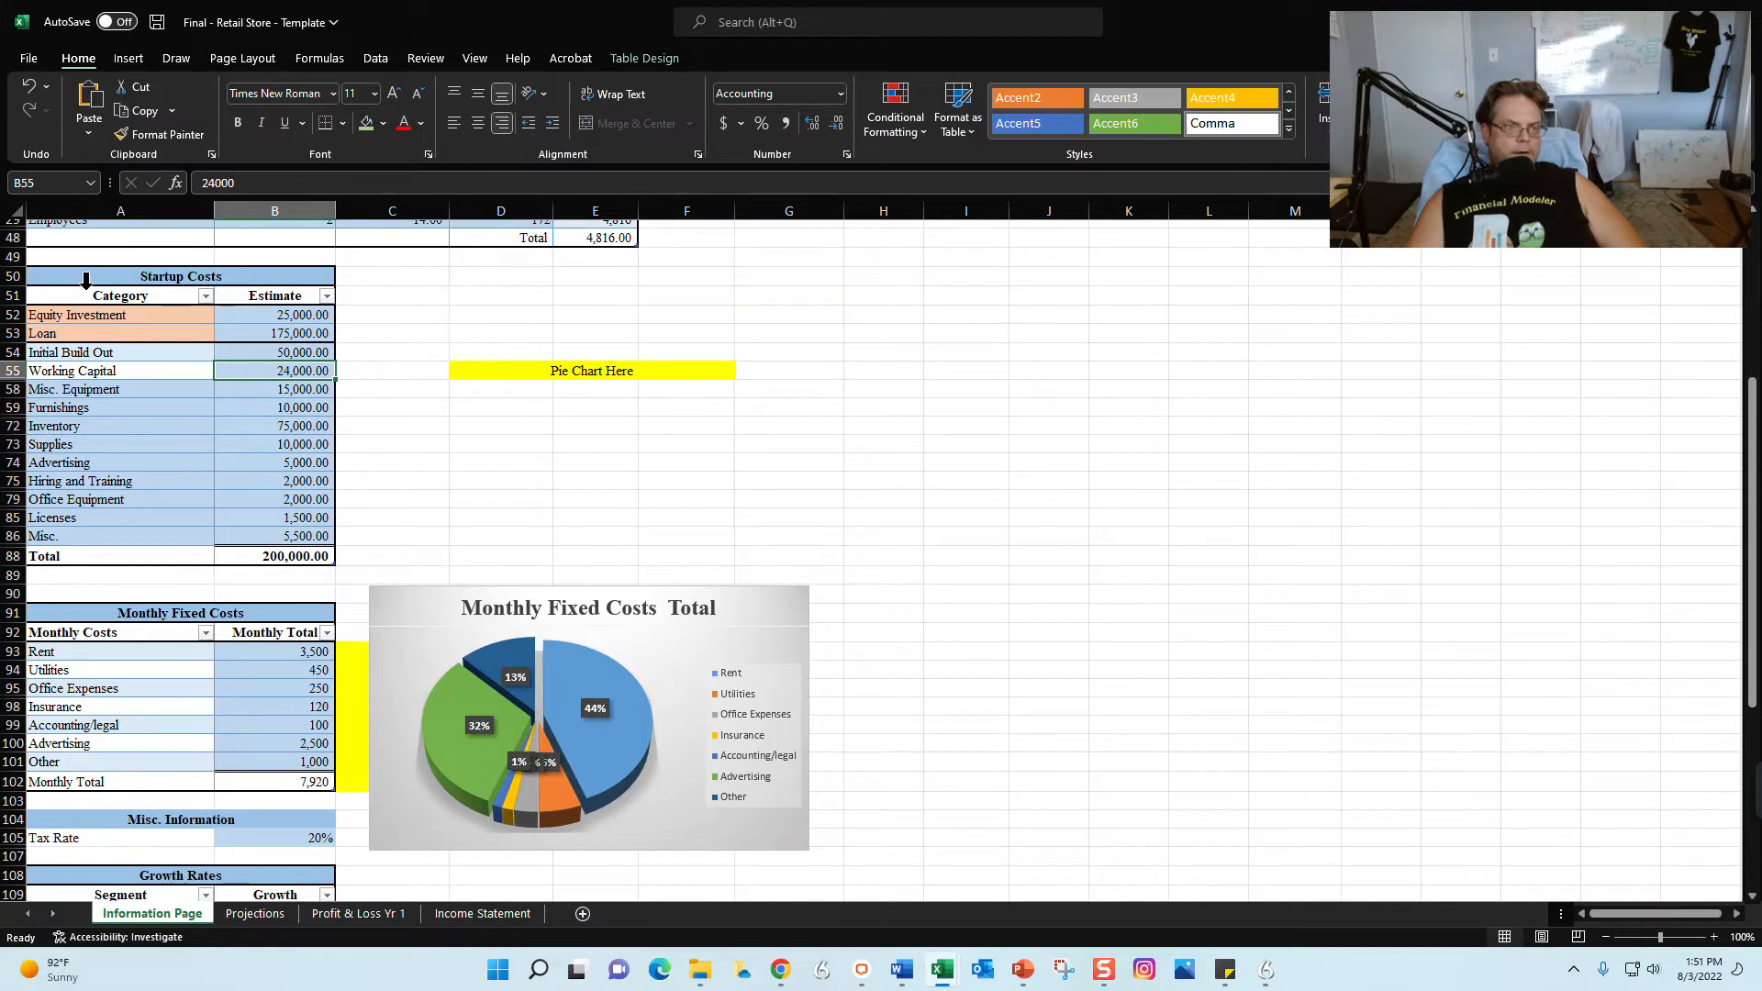
{"action": "left_click_drag", "start_coordinate": [110, 314], "coordinate": [258, 330]}
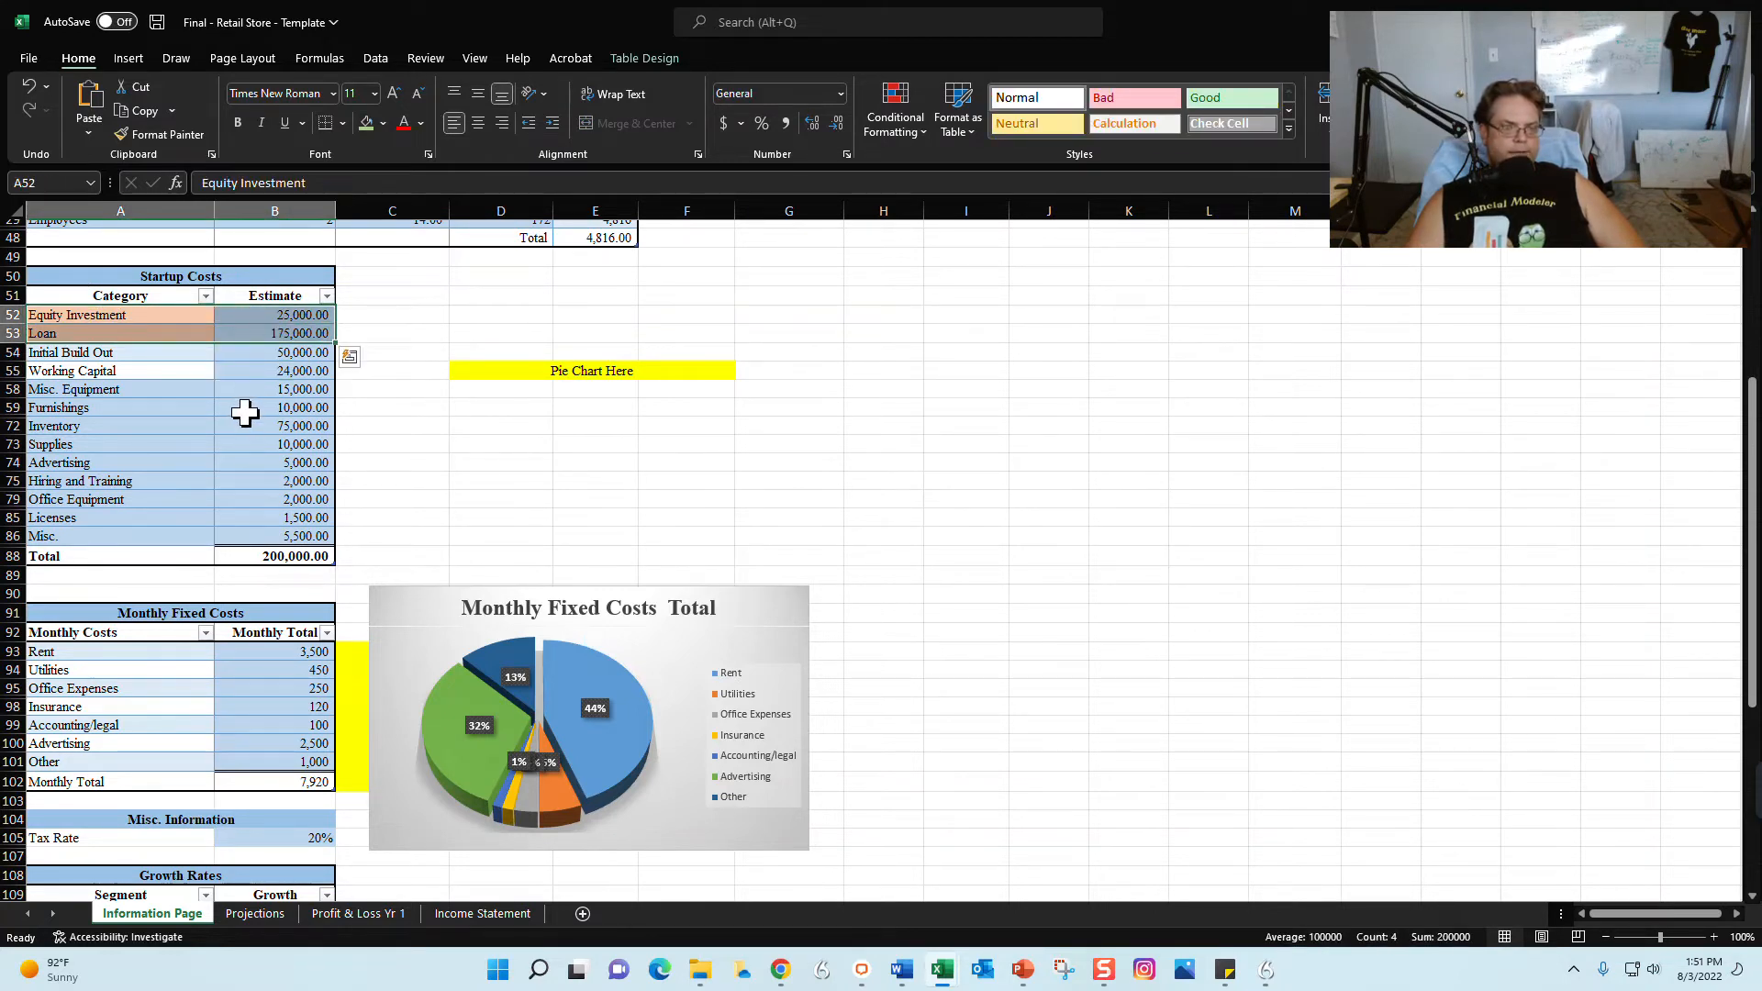
{"action": "left_click", "coordinate": [292, 315]}
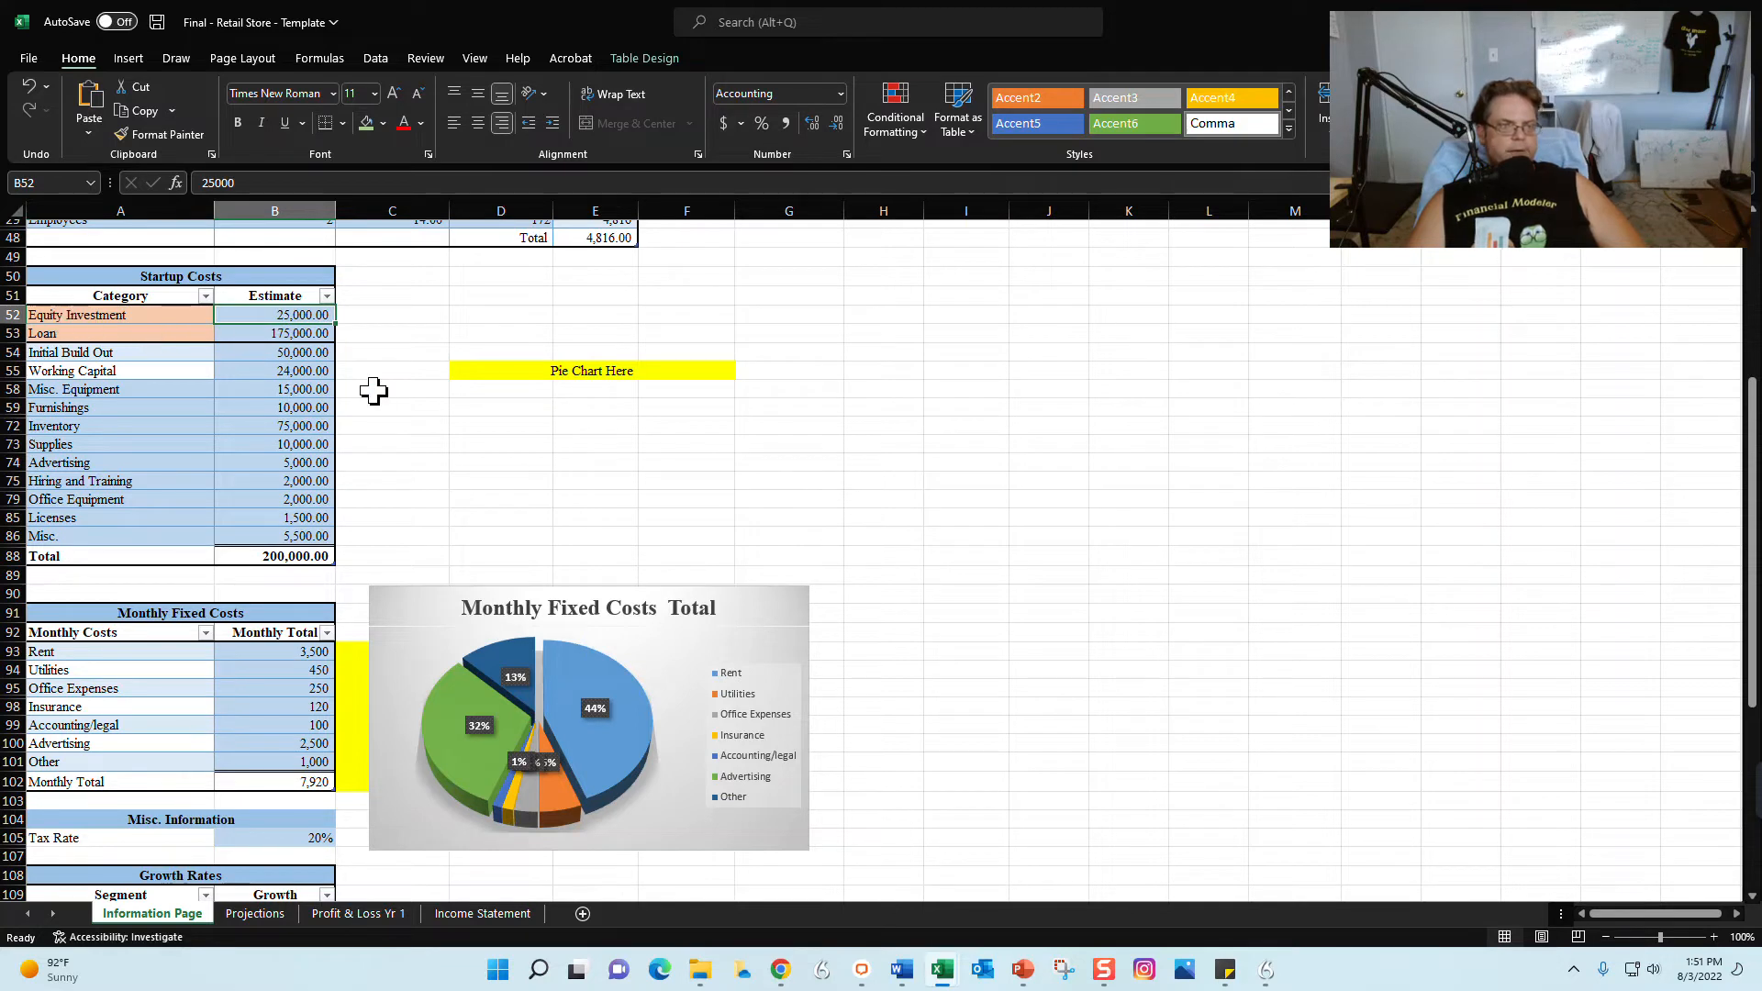
{"action": "left_click", "coordinate": [321, 334]}
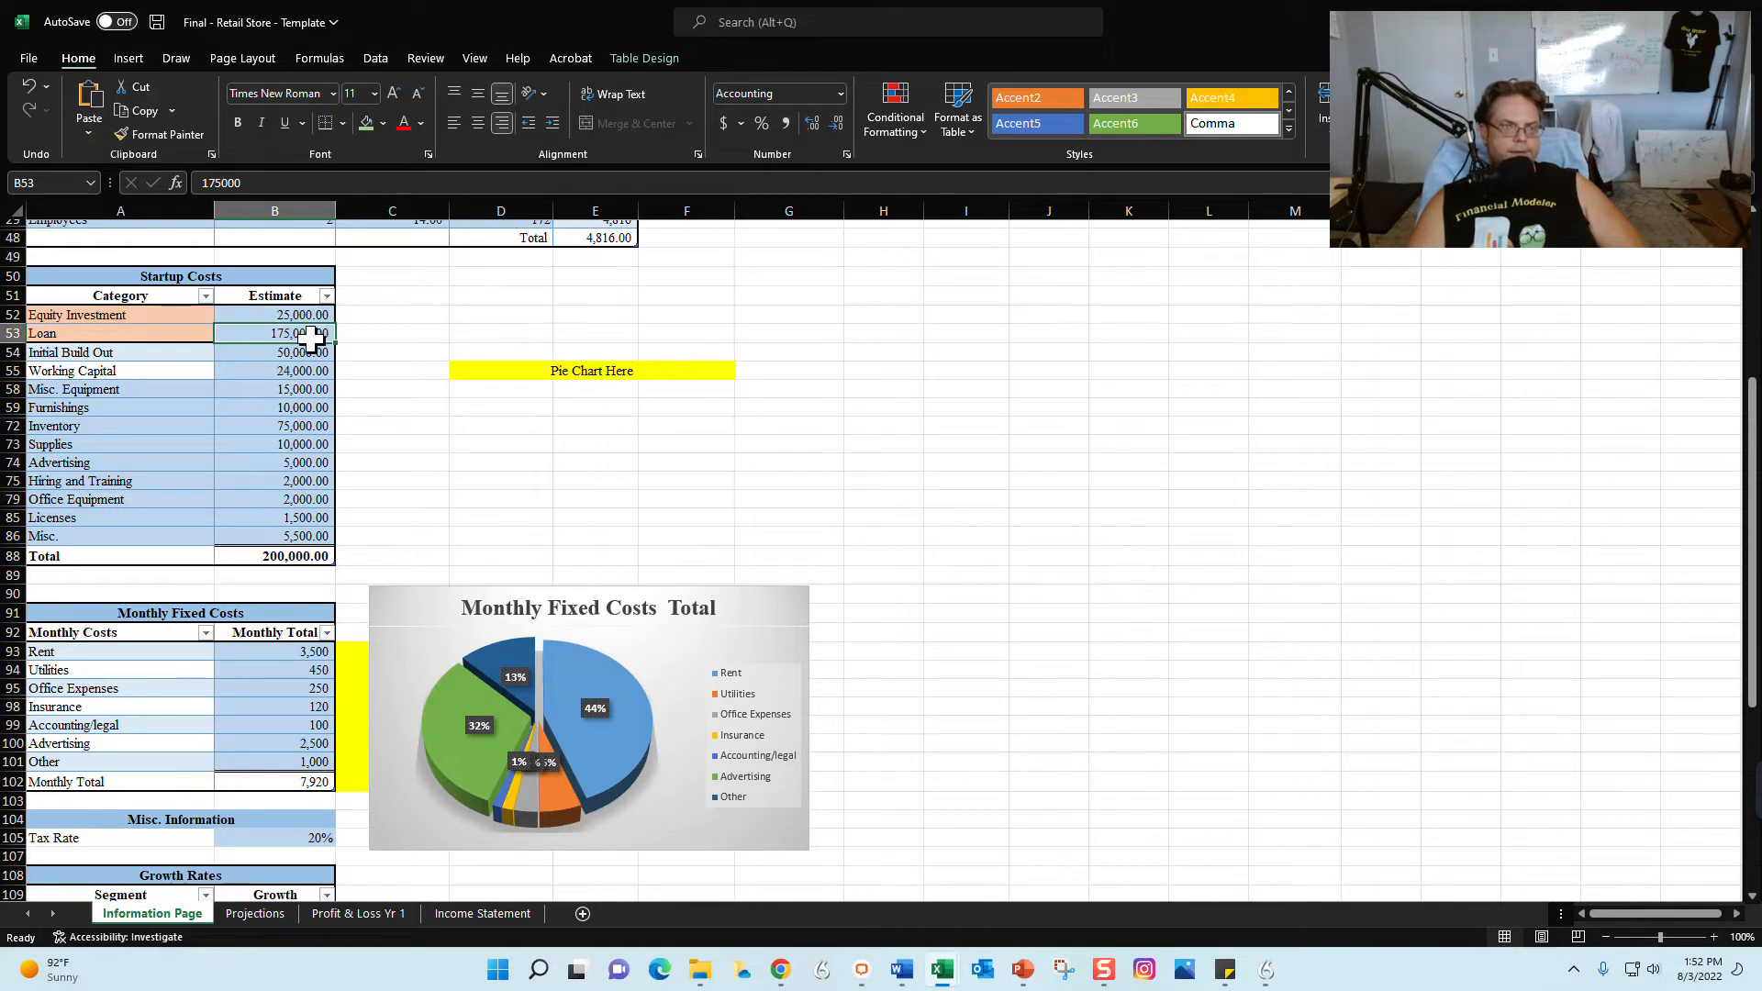
Set the interest rate to 6% and the term to 30 years in the Loan Information table
{"action": "scroll", "coordinate": [295, 335], "scroll_direction": "down", "scroll_amount": 12}
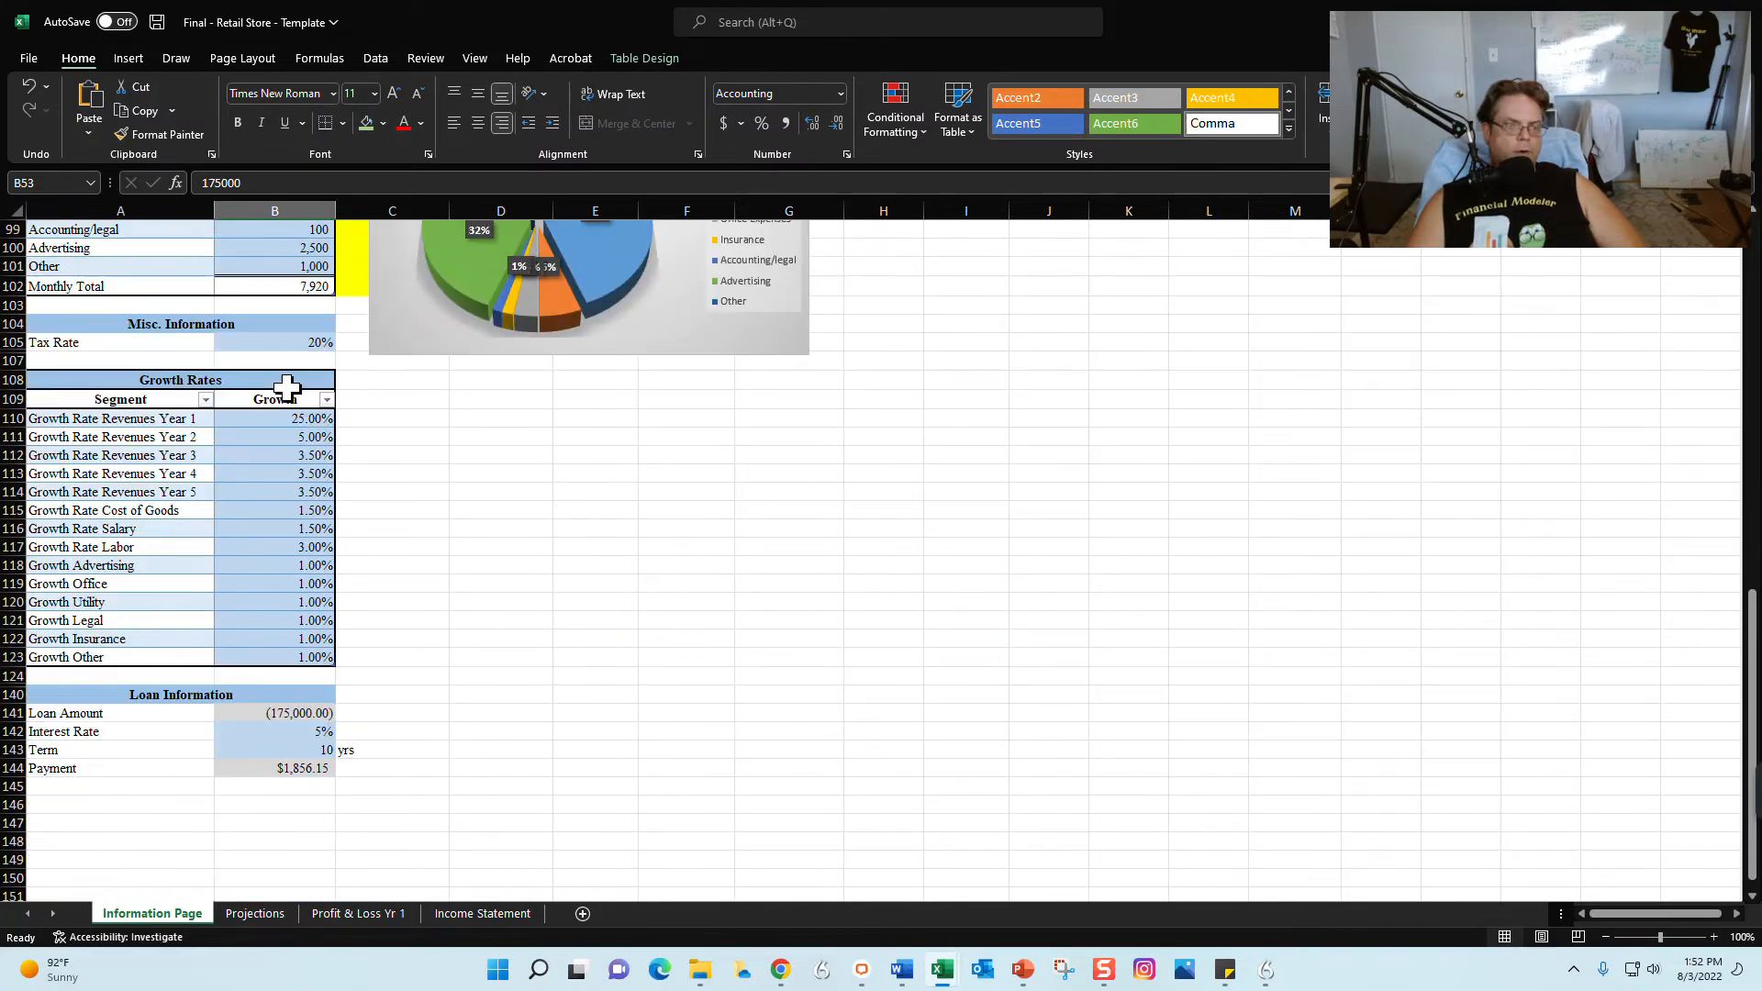
{"action": "scroll", "coordinate": [321, 428], "scroll_direction": "up", "scroll_amount": 6}
{"action": "scroll", "coordinate": [342, 417], "scroll_direction": "up", "scroll_amount": 4}
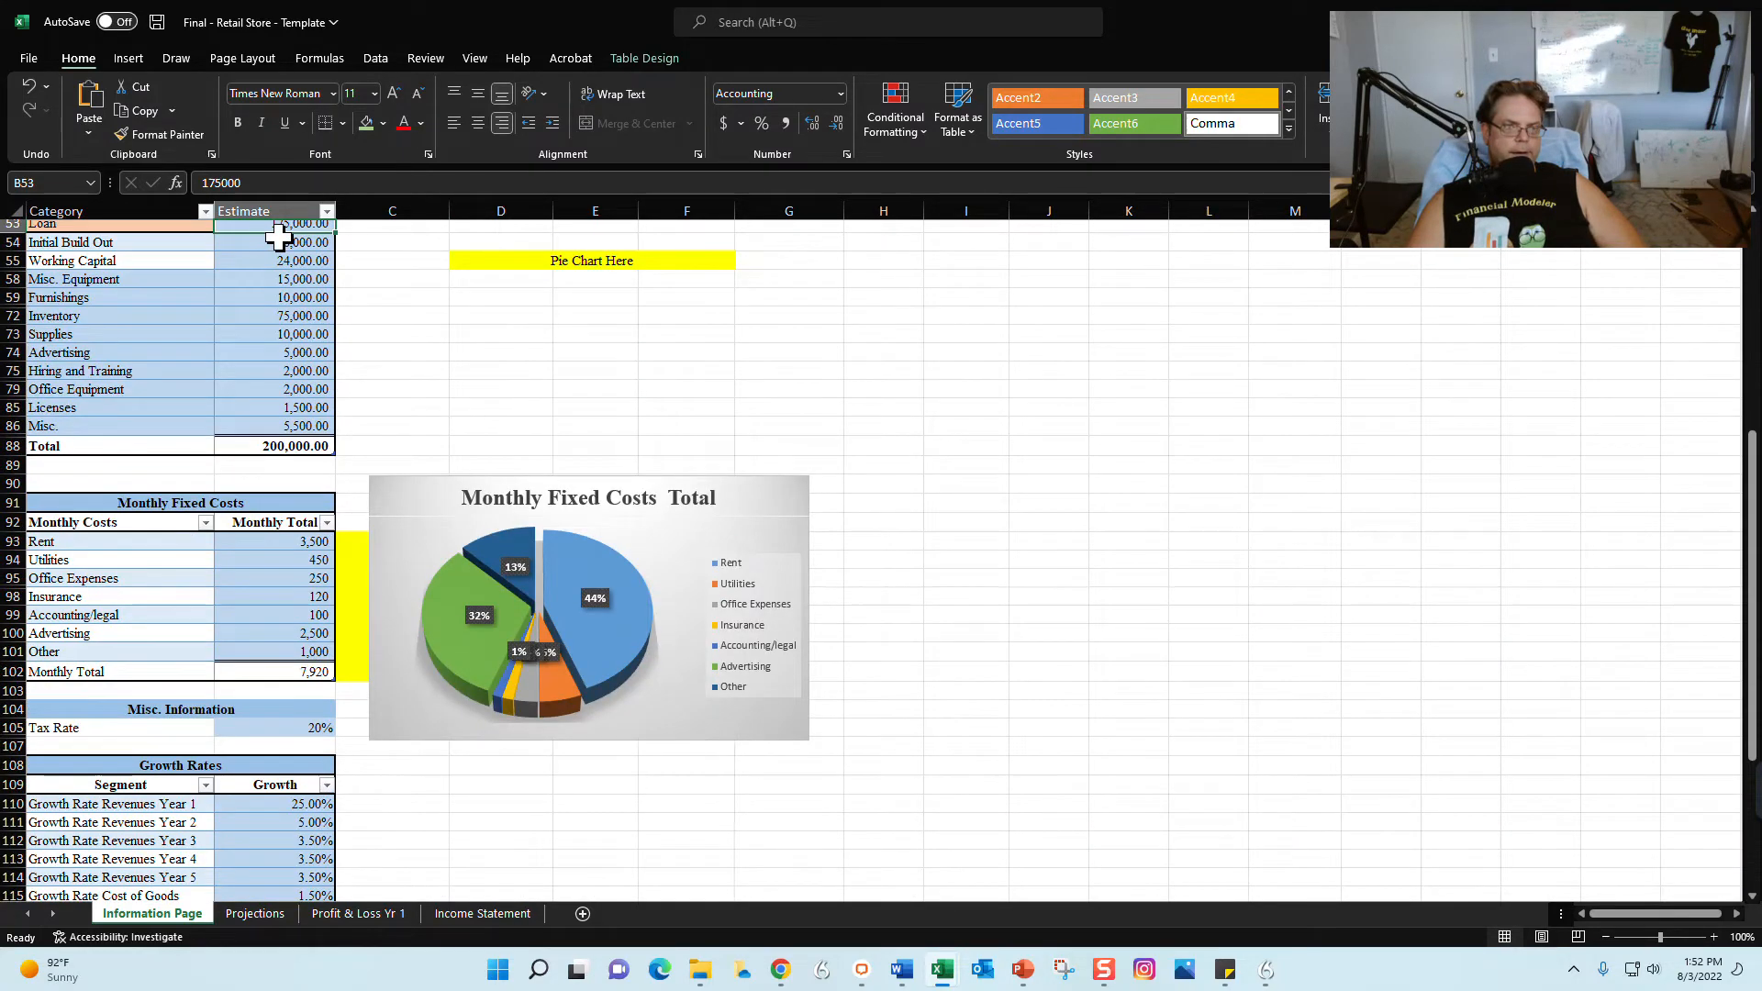
{"action": "scroll", "coordinate": [307, 354], "scroll_direction": "down", "scroll_amount": 9}
{"action": "scroll", "coordinate": [348, 582], "scroll_direction": "down", "scroll_amount": 1}
{"action": "left_click", "coordinate": [323, 604]}
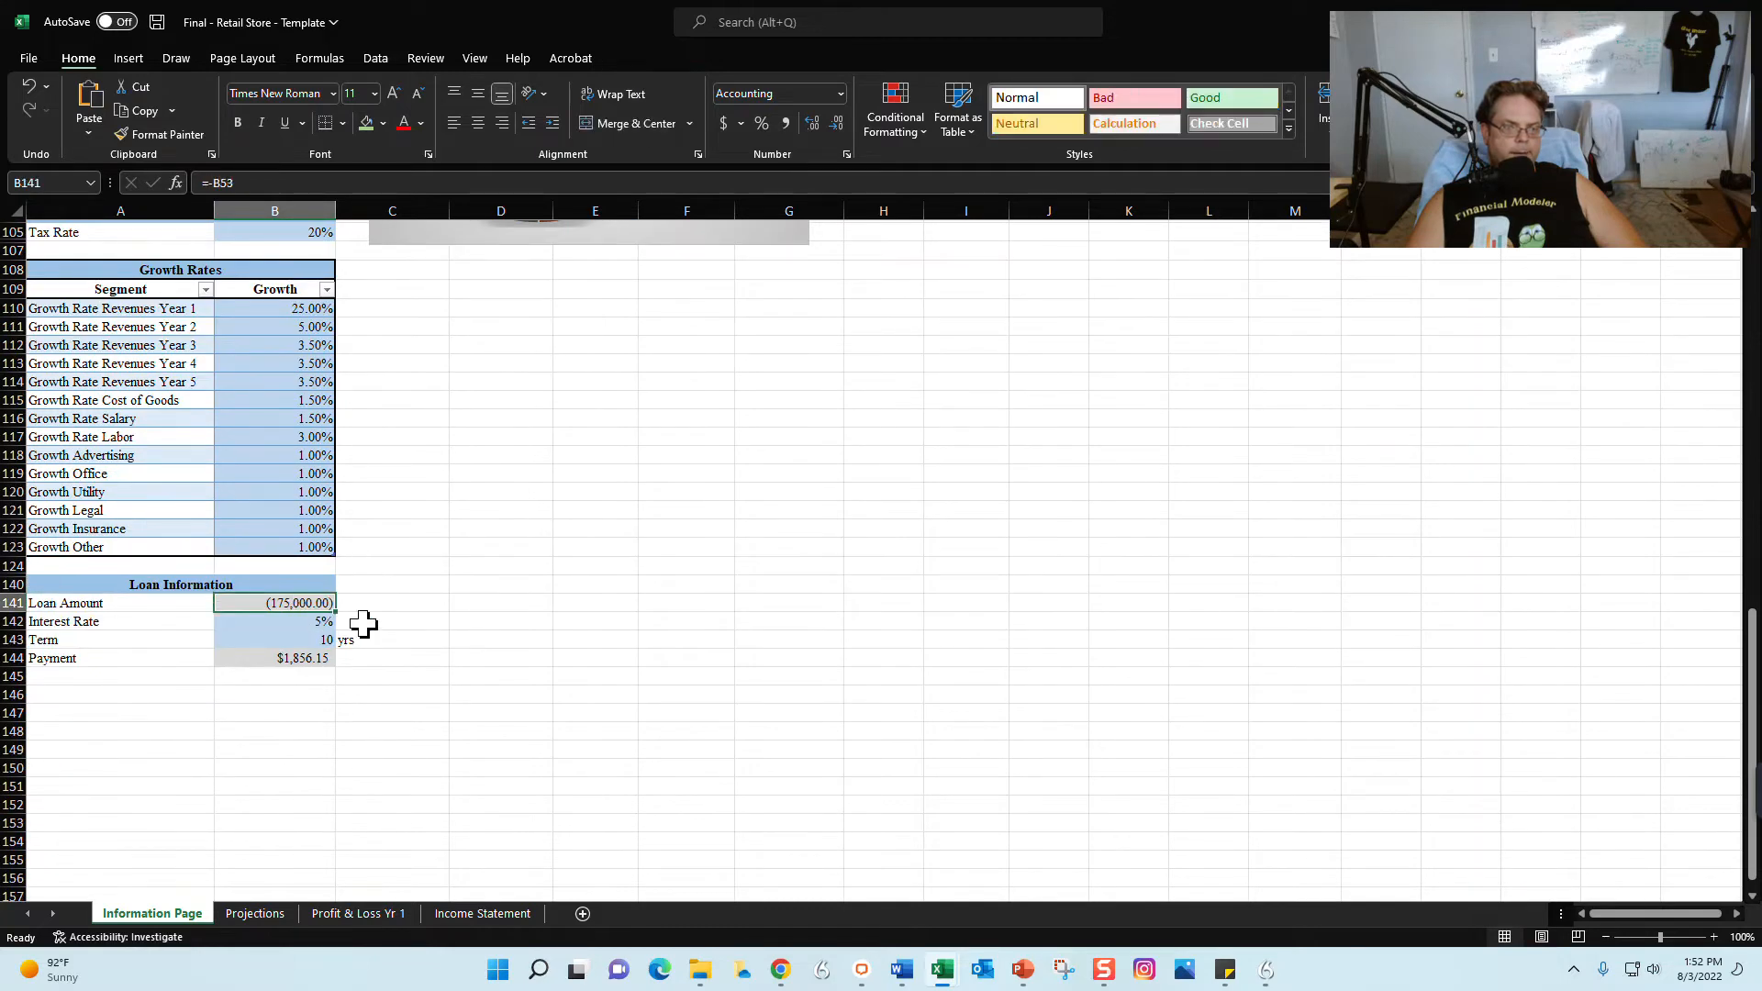
{"action": "left_click", "coordinate": [276, 620]}
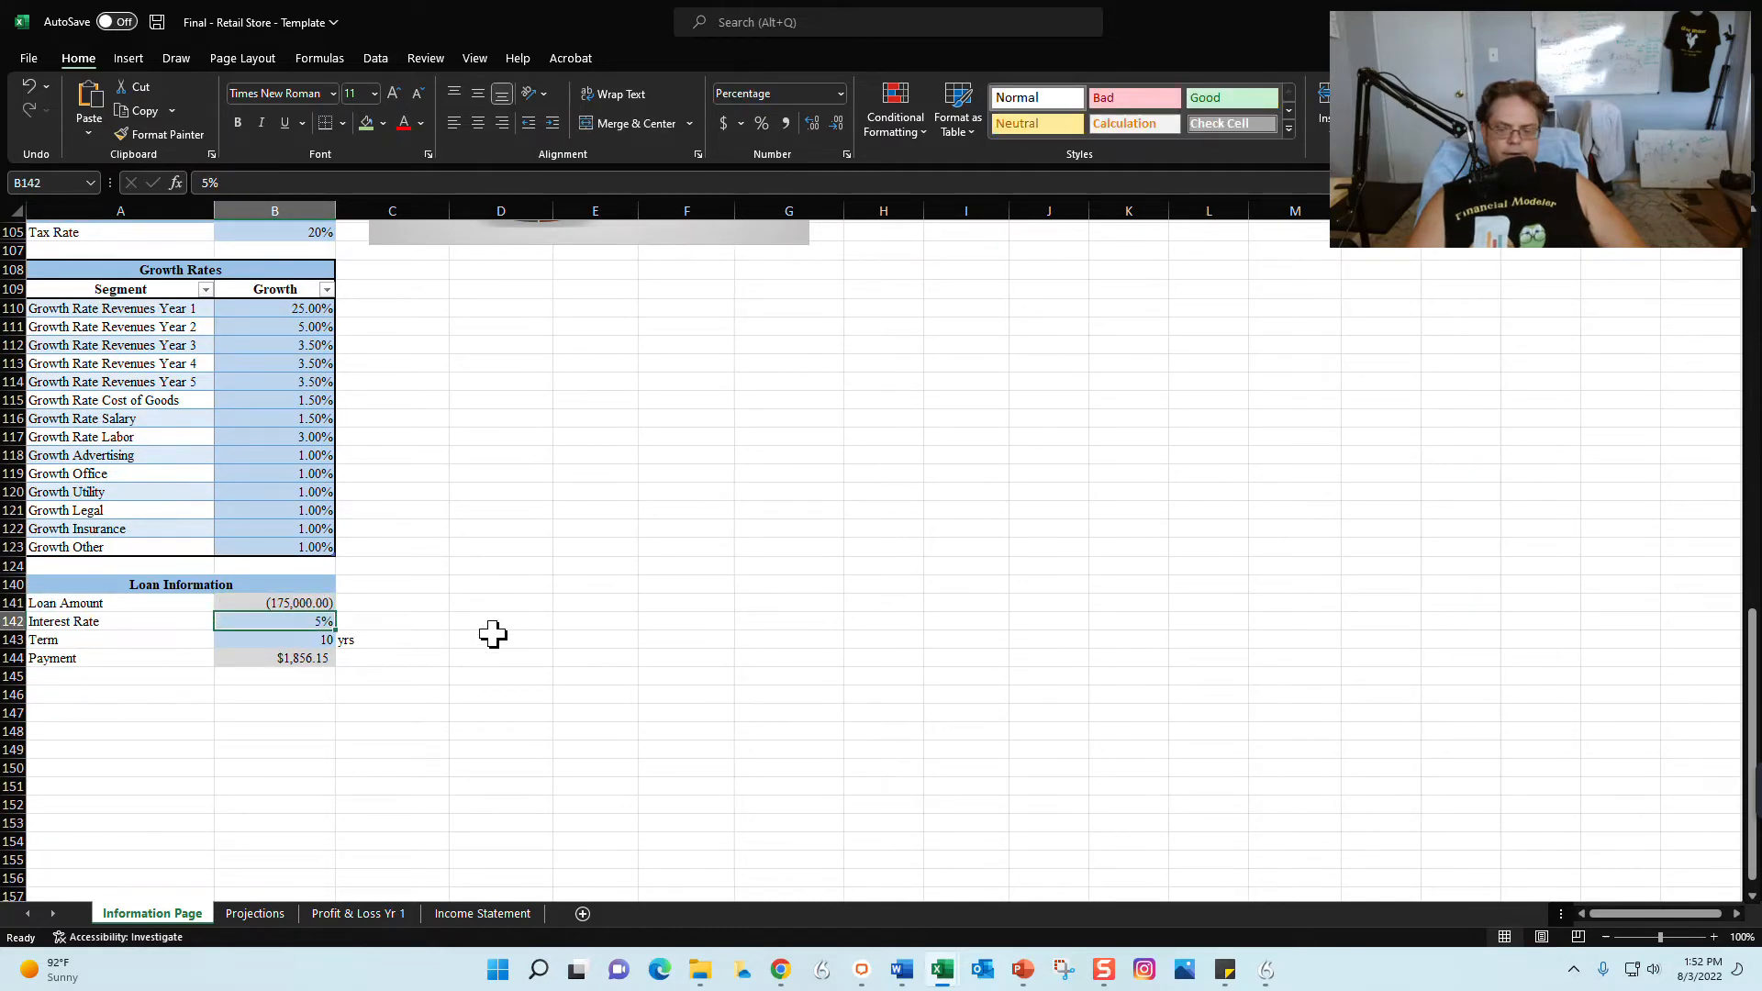
{"action": "type", "text": "6"}
{"action": "key", "text": "Return"}
{"action": "type", "text": "30"}
{"action": "key", "text": "Return"}
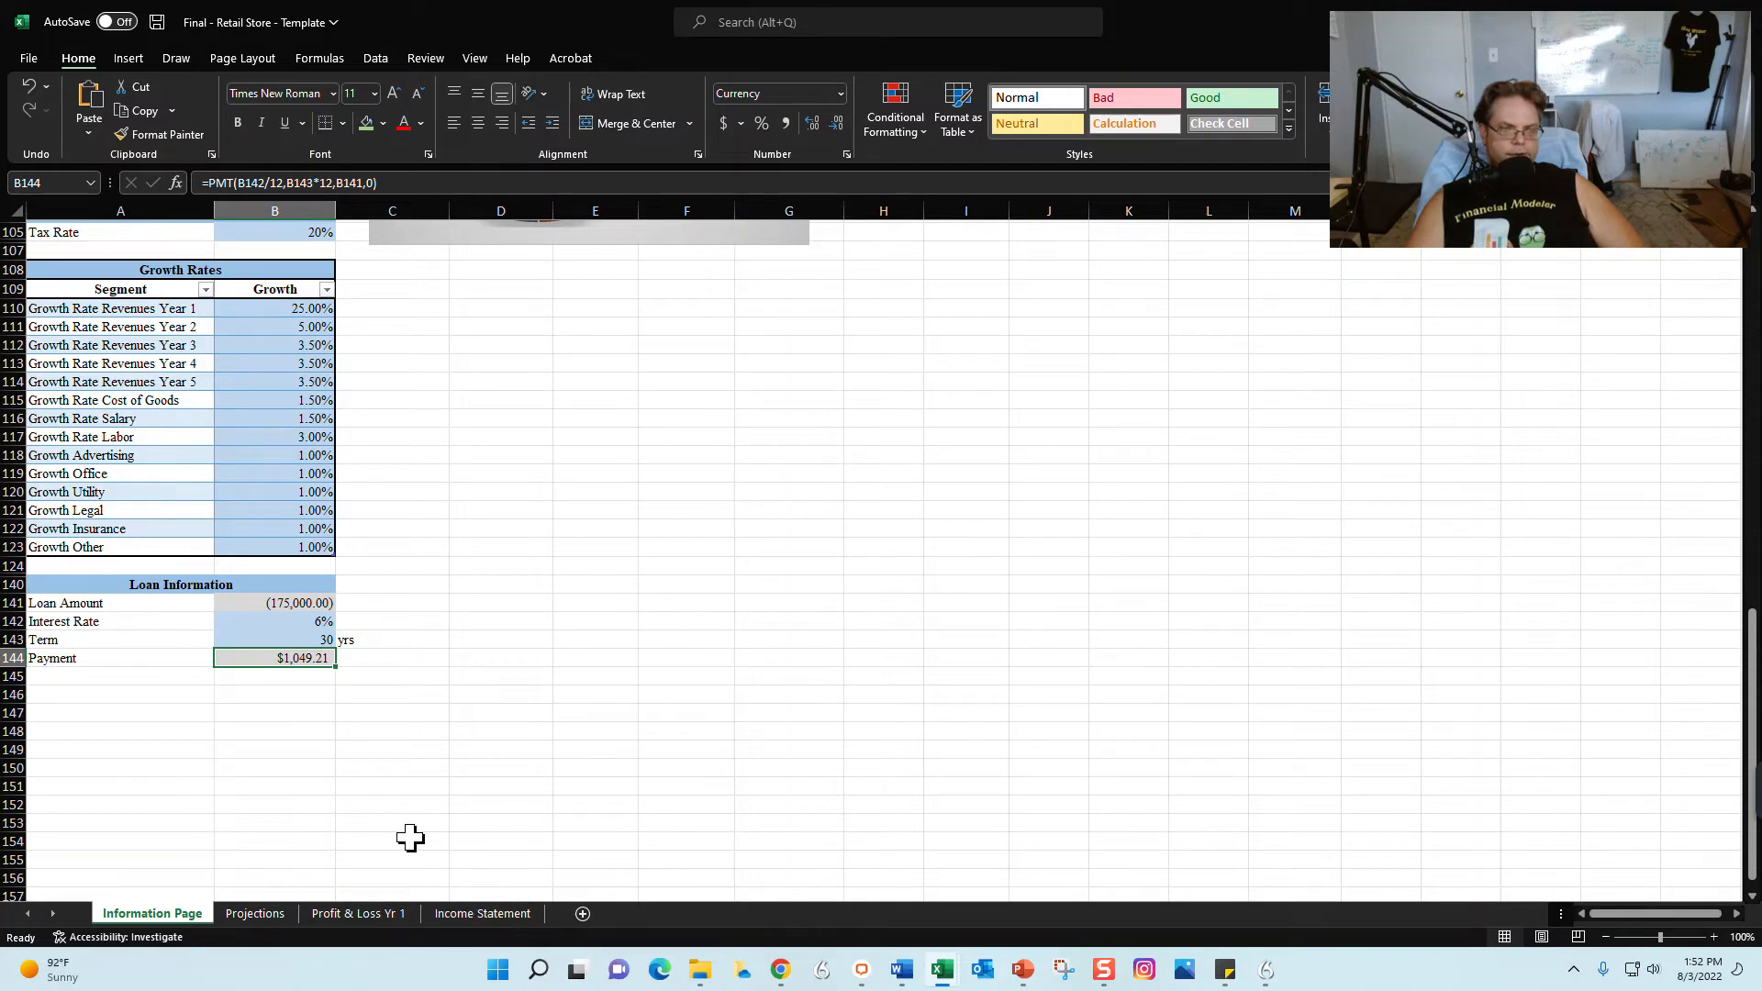
Review the Startup Costs categories from Initial Build Out to Misc. and their estimates against the equity investment and loan rows
{"action": "scroll", "coordinate": [408, 837], "scroll_direction": "up", "scroll_amount": 9}
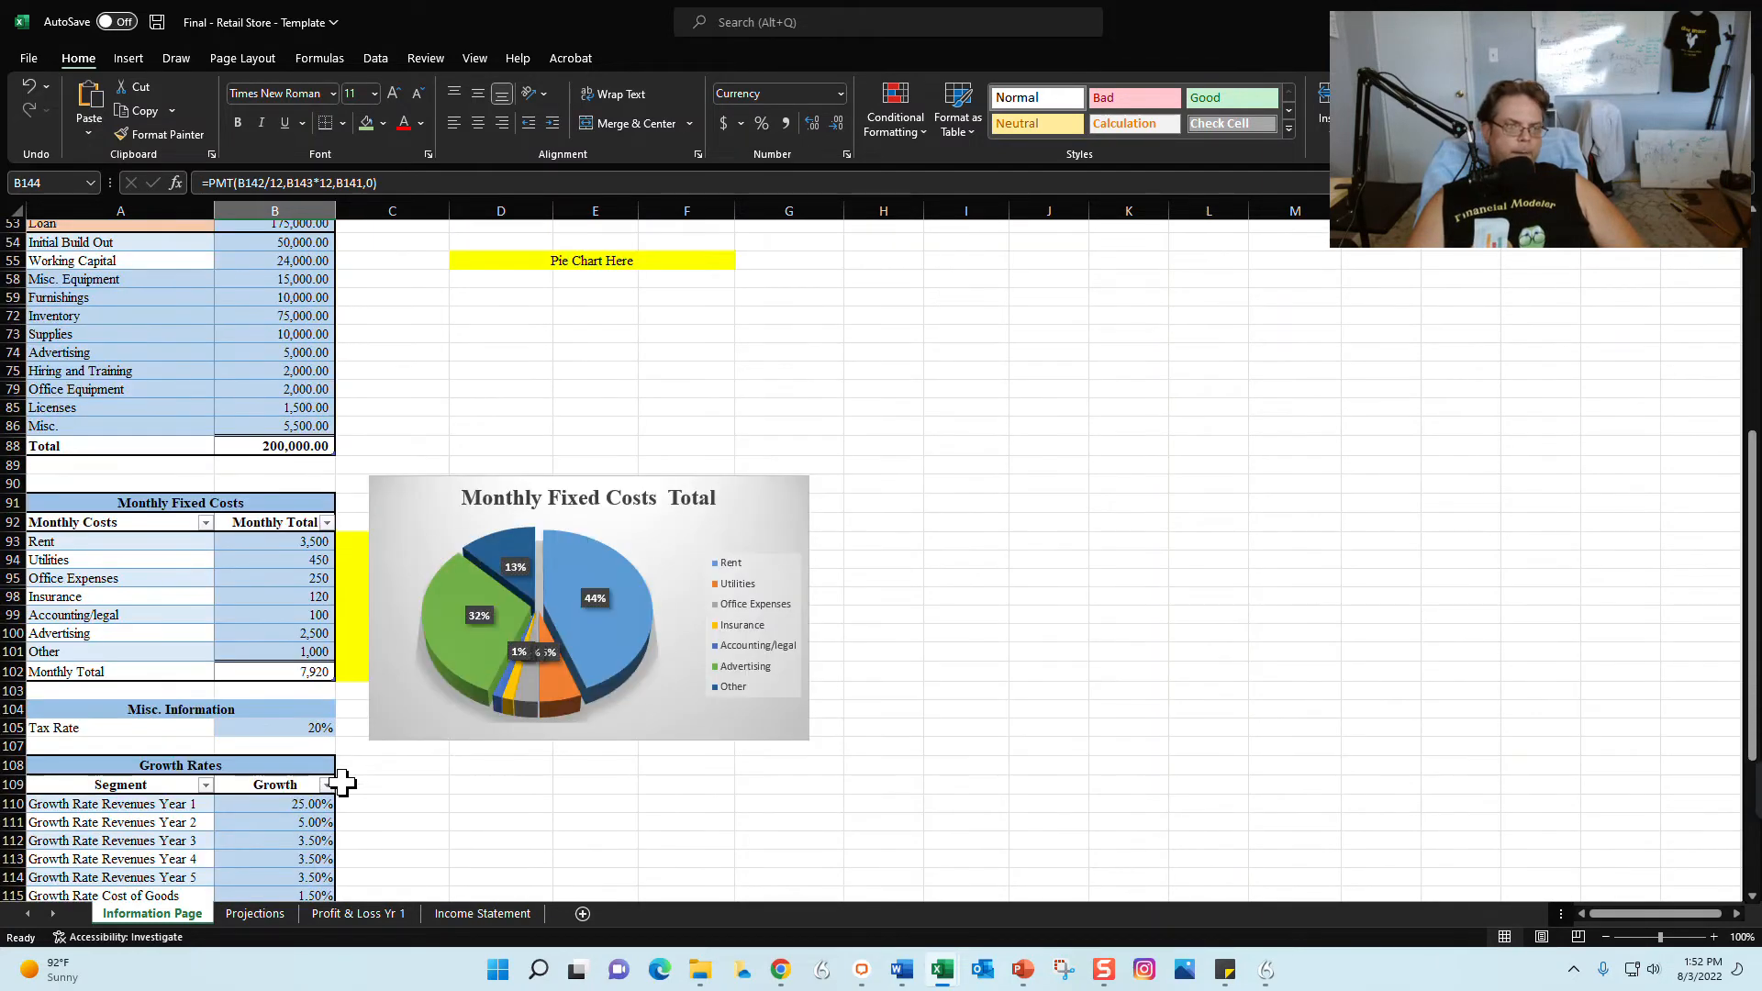
{"action": "scroll", "coordinate": [341, 785], "scroll_direction": "up", "scroll_amount": 6}
{"action": "left_click", "coordinate": [147, 571]}
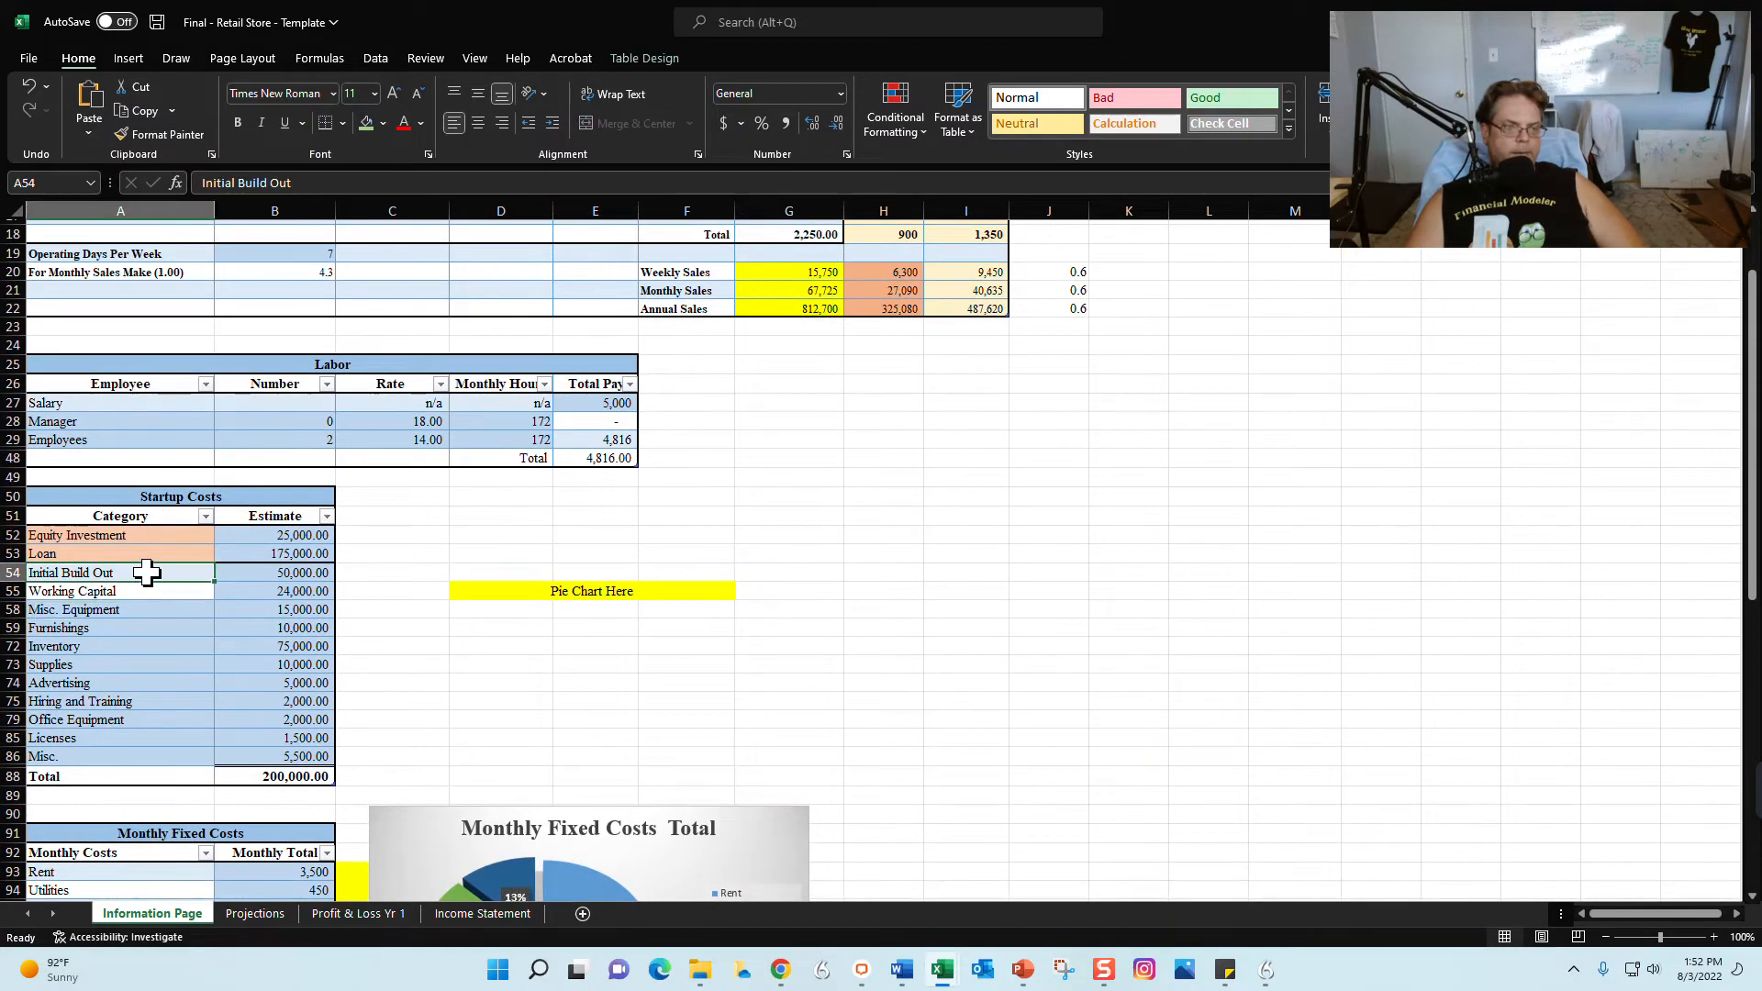
{"action": "left_click_drag", "start_coordinate": [147, 570], "coordinate": [275, 758]}
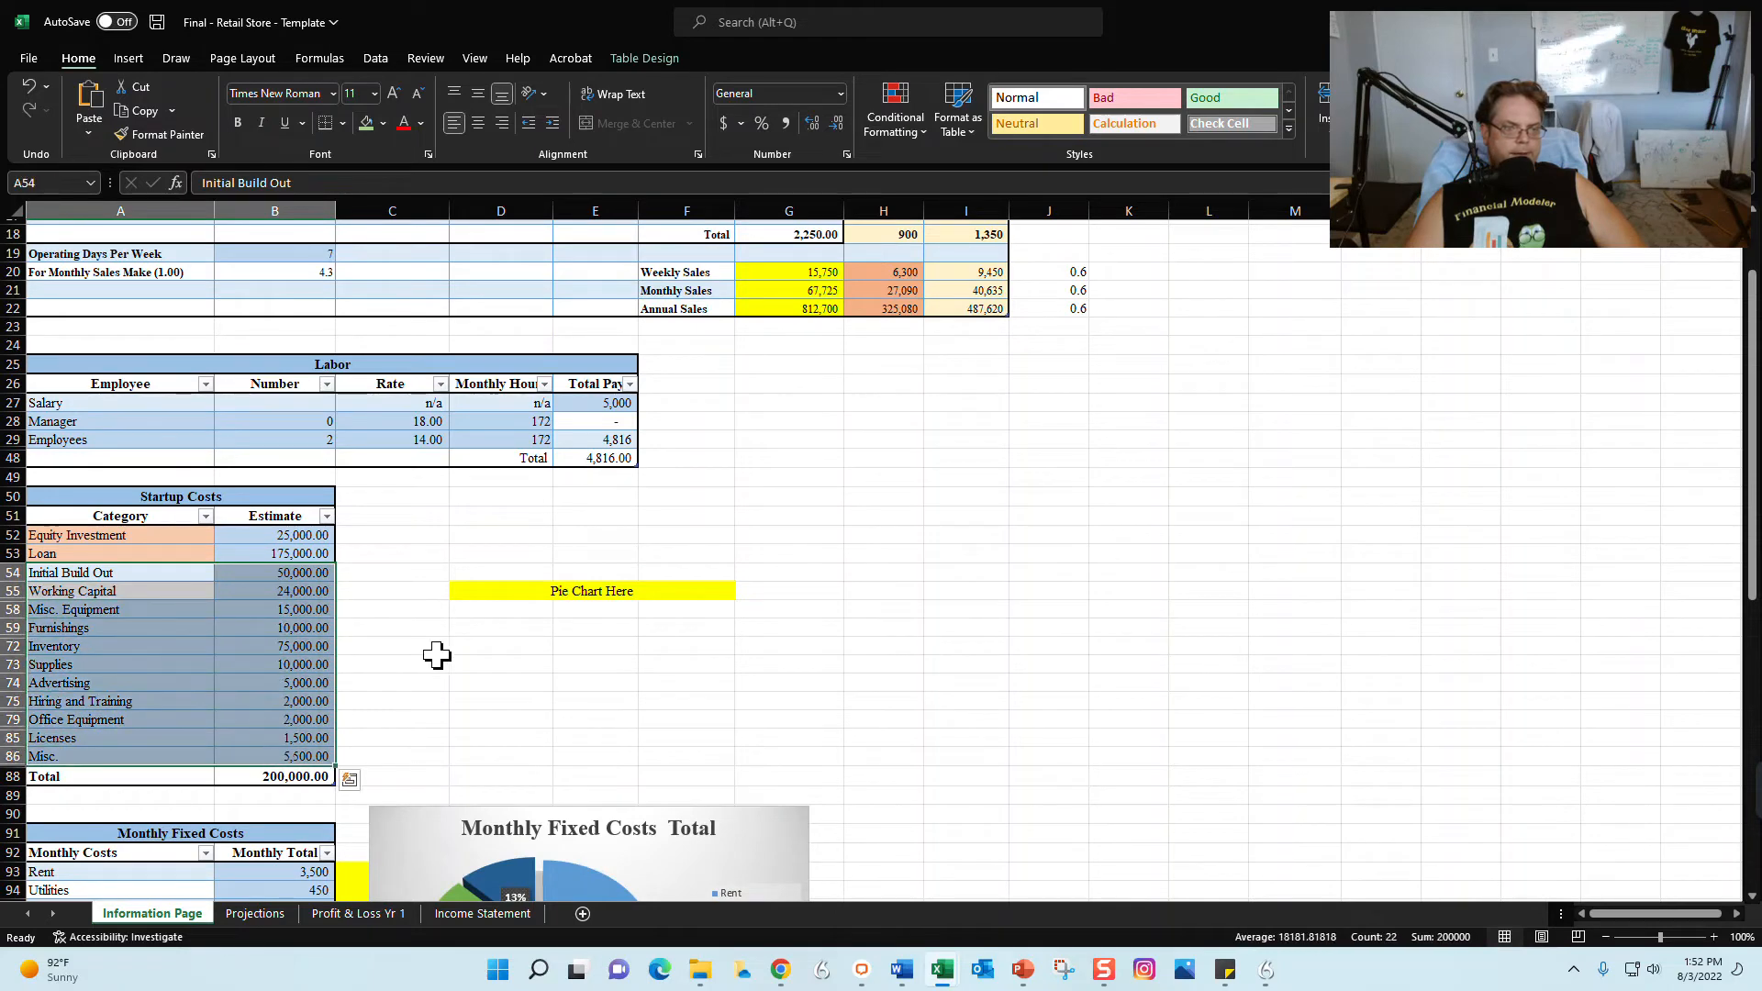
{"action": "left_click", "coordinate": [432, 630]}
{"action": "scroll", "coordinate": [352, 626], "scroll_direction": "down", "scroll_amount": 2}
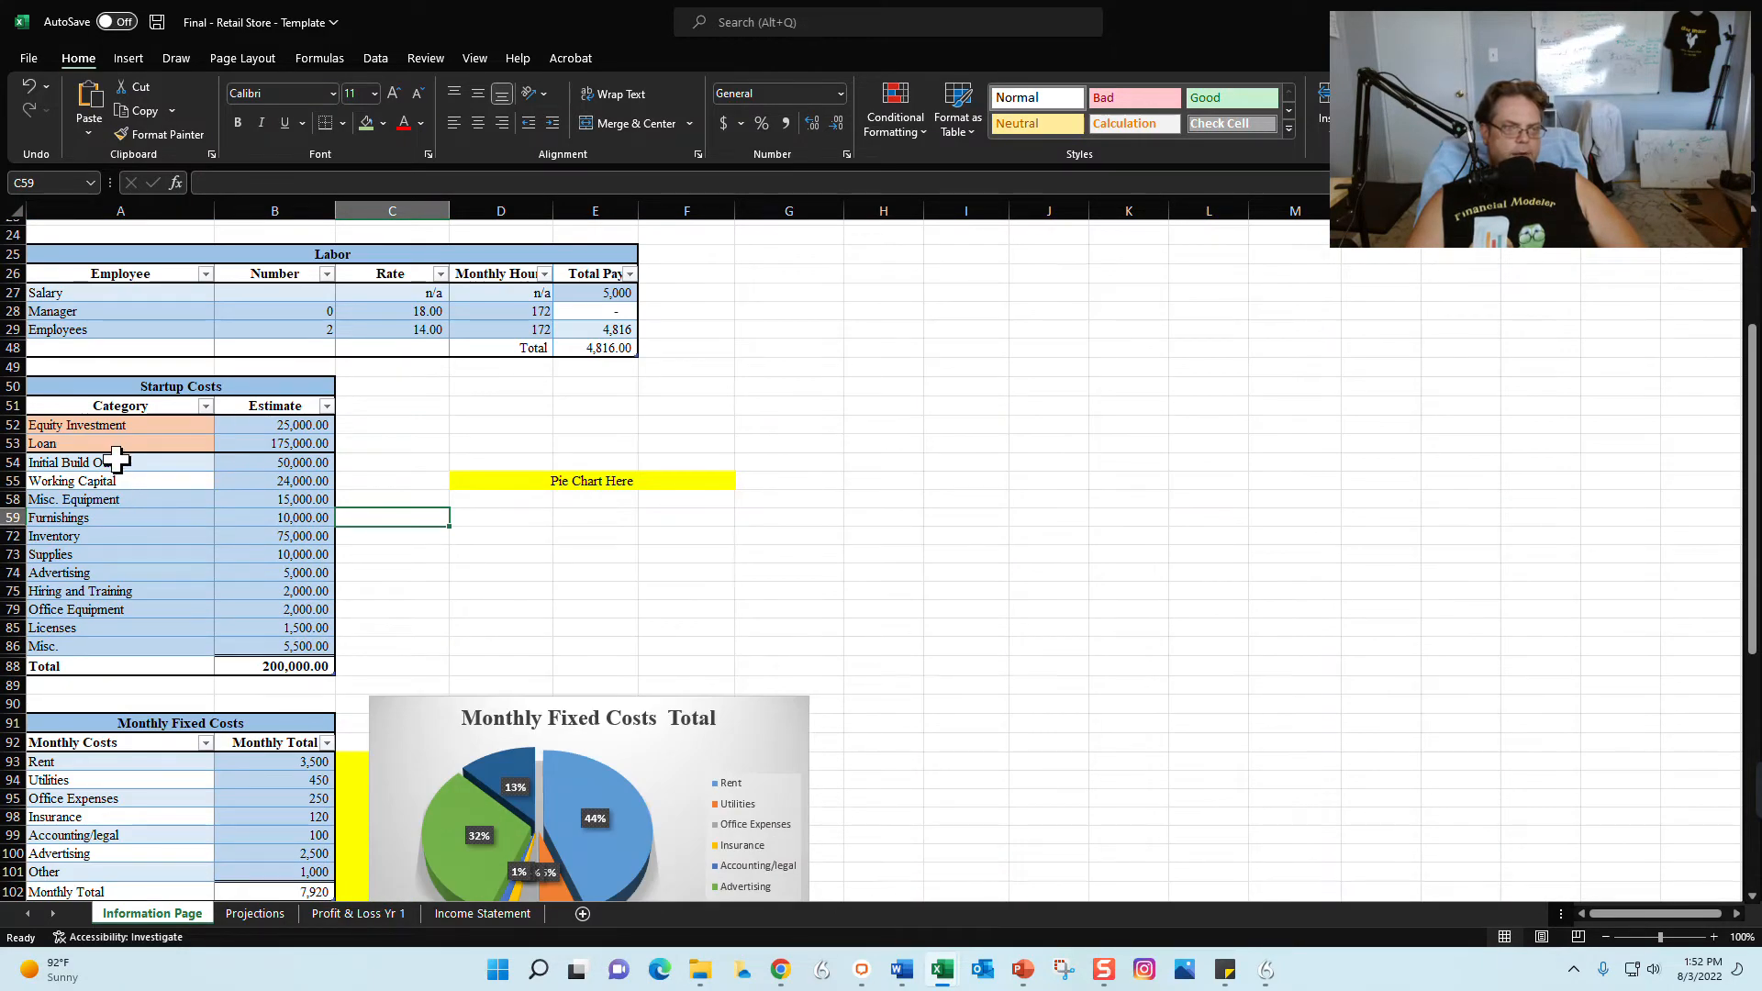
{"action": "left_click_drag", "start_coordinate": [108, 501], "coordinate": [99, 646]}
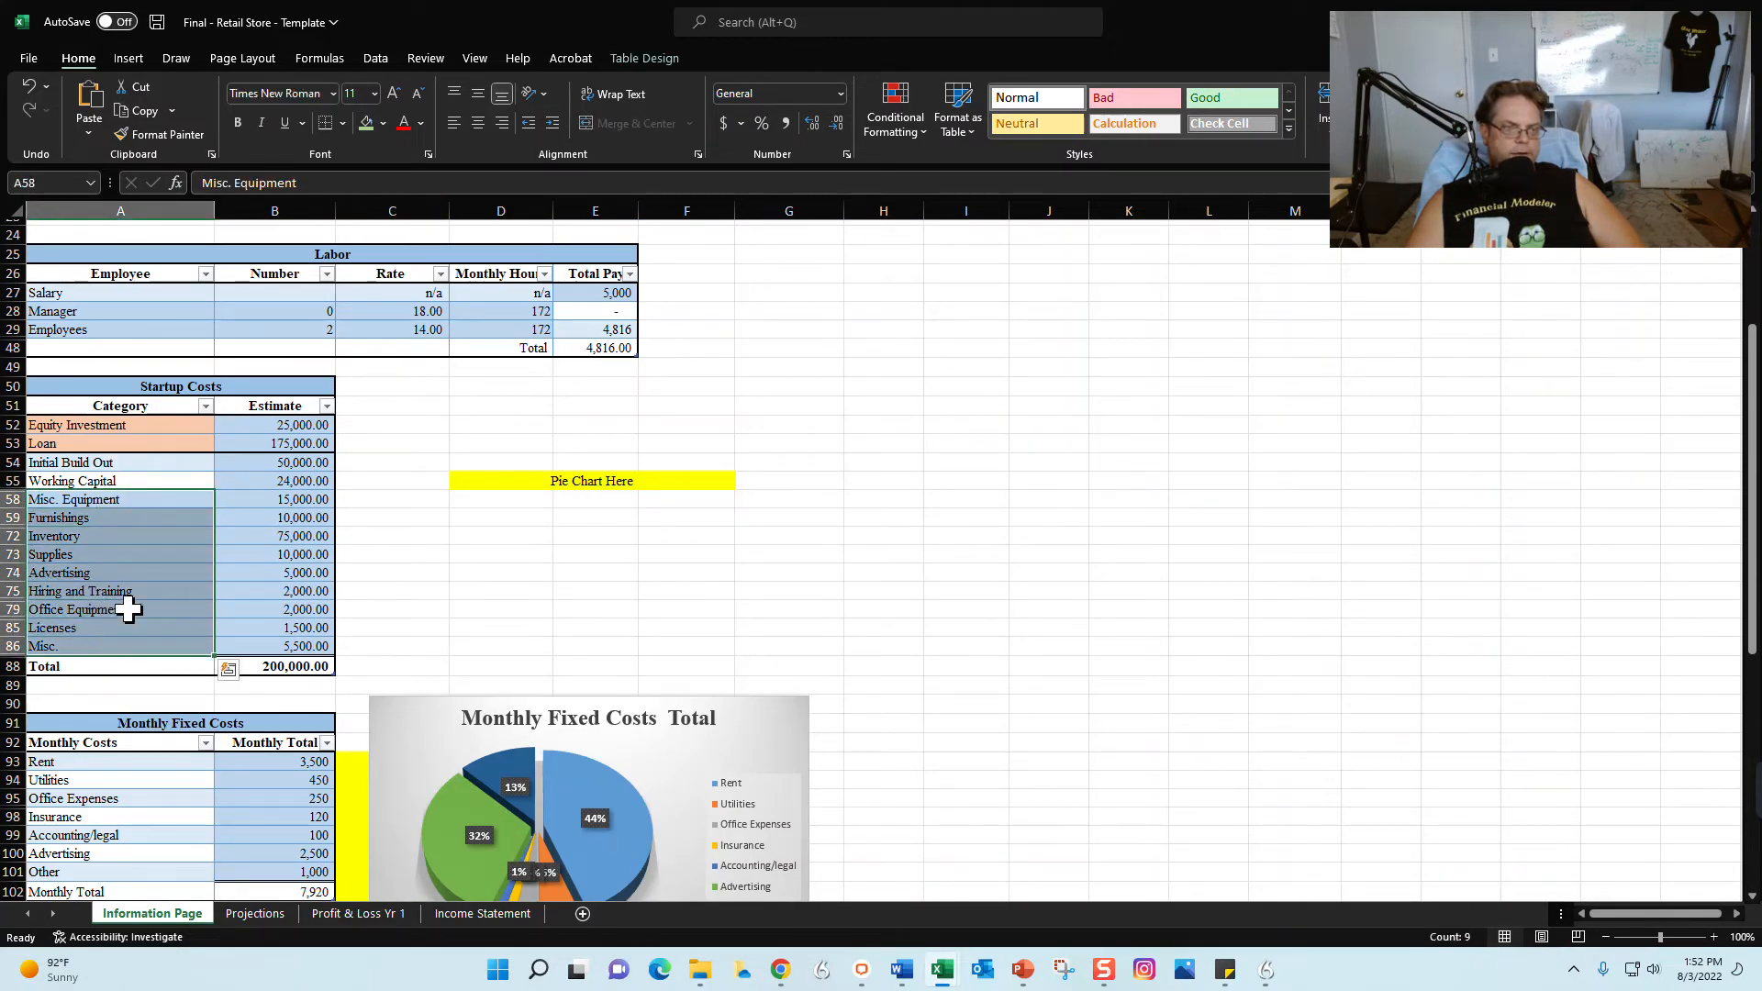
{"action": "left_click", "coordinate": [163, 567]}
{"action": "left_click", "coordinate": [164, 555]}
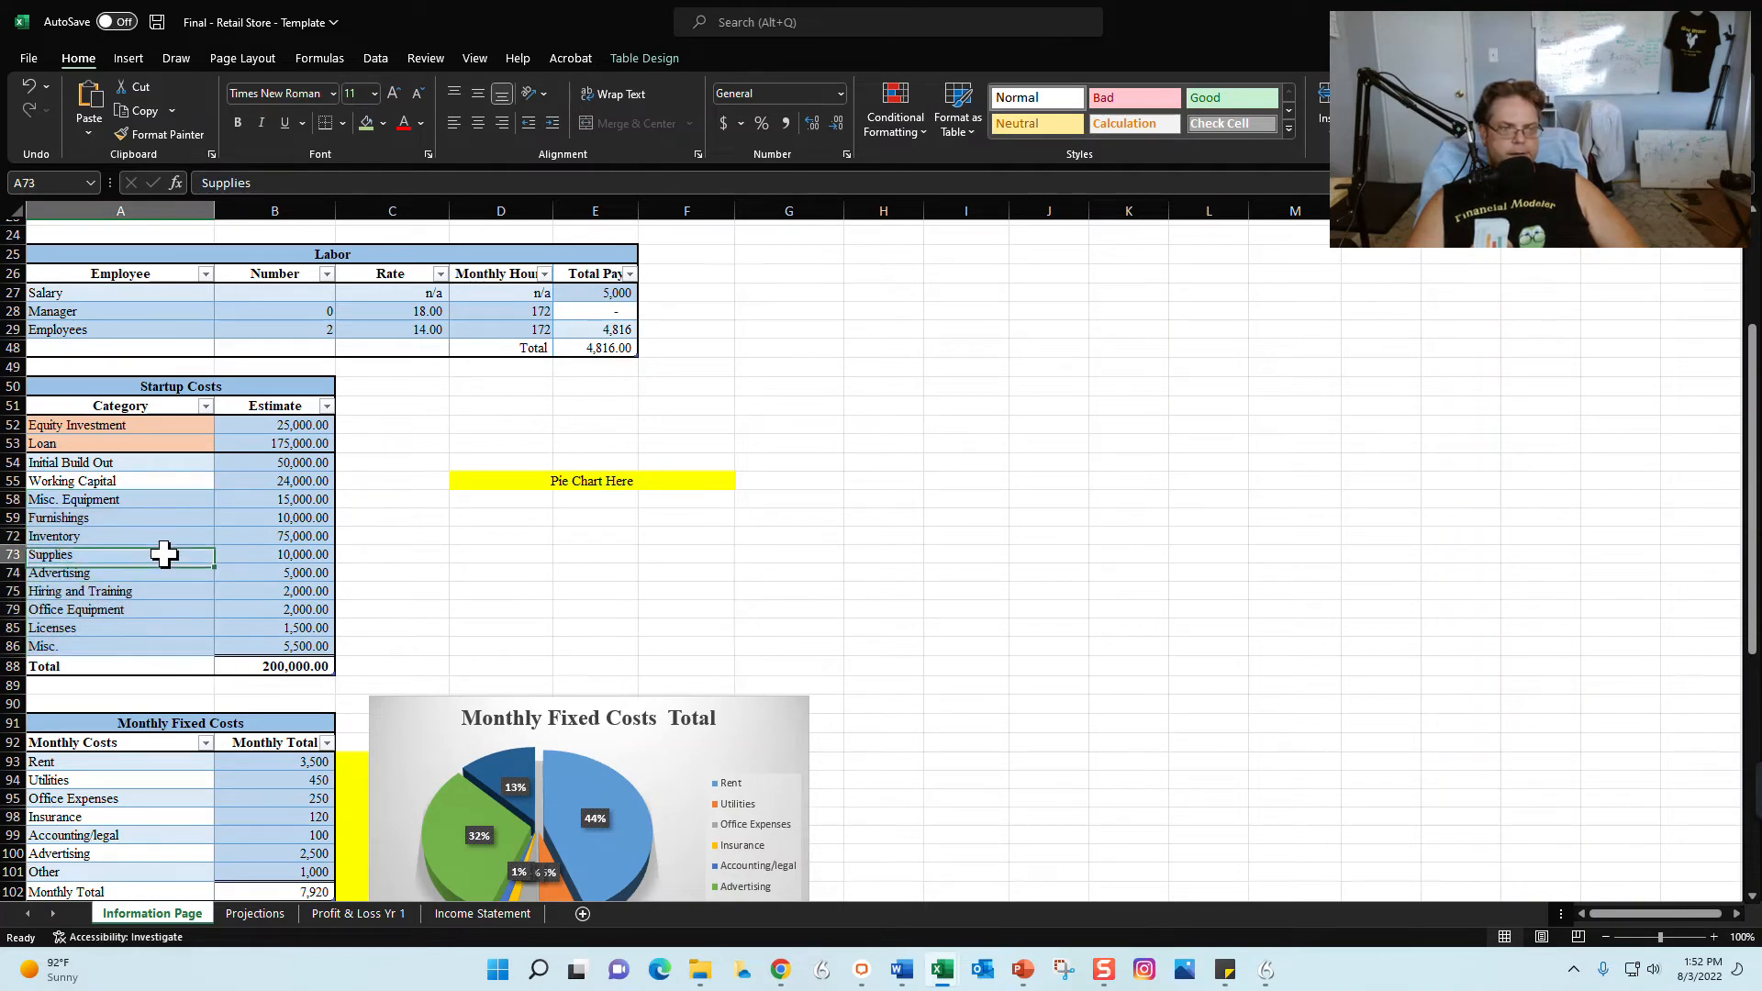
{"action": "left_click", "coordinate": [292, 555]}
{"action": "mouse_move", "coordinate": [139, 462]}
{"action": "left_mouse_down"}
{"action": "mouse_move", "coordinate": [138, 479]}
{"action": "mouse_move", "coordinate": [148, 440]}
{"action": "left_mouse_up"}
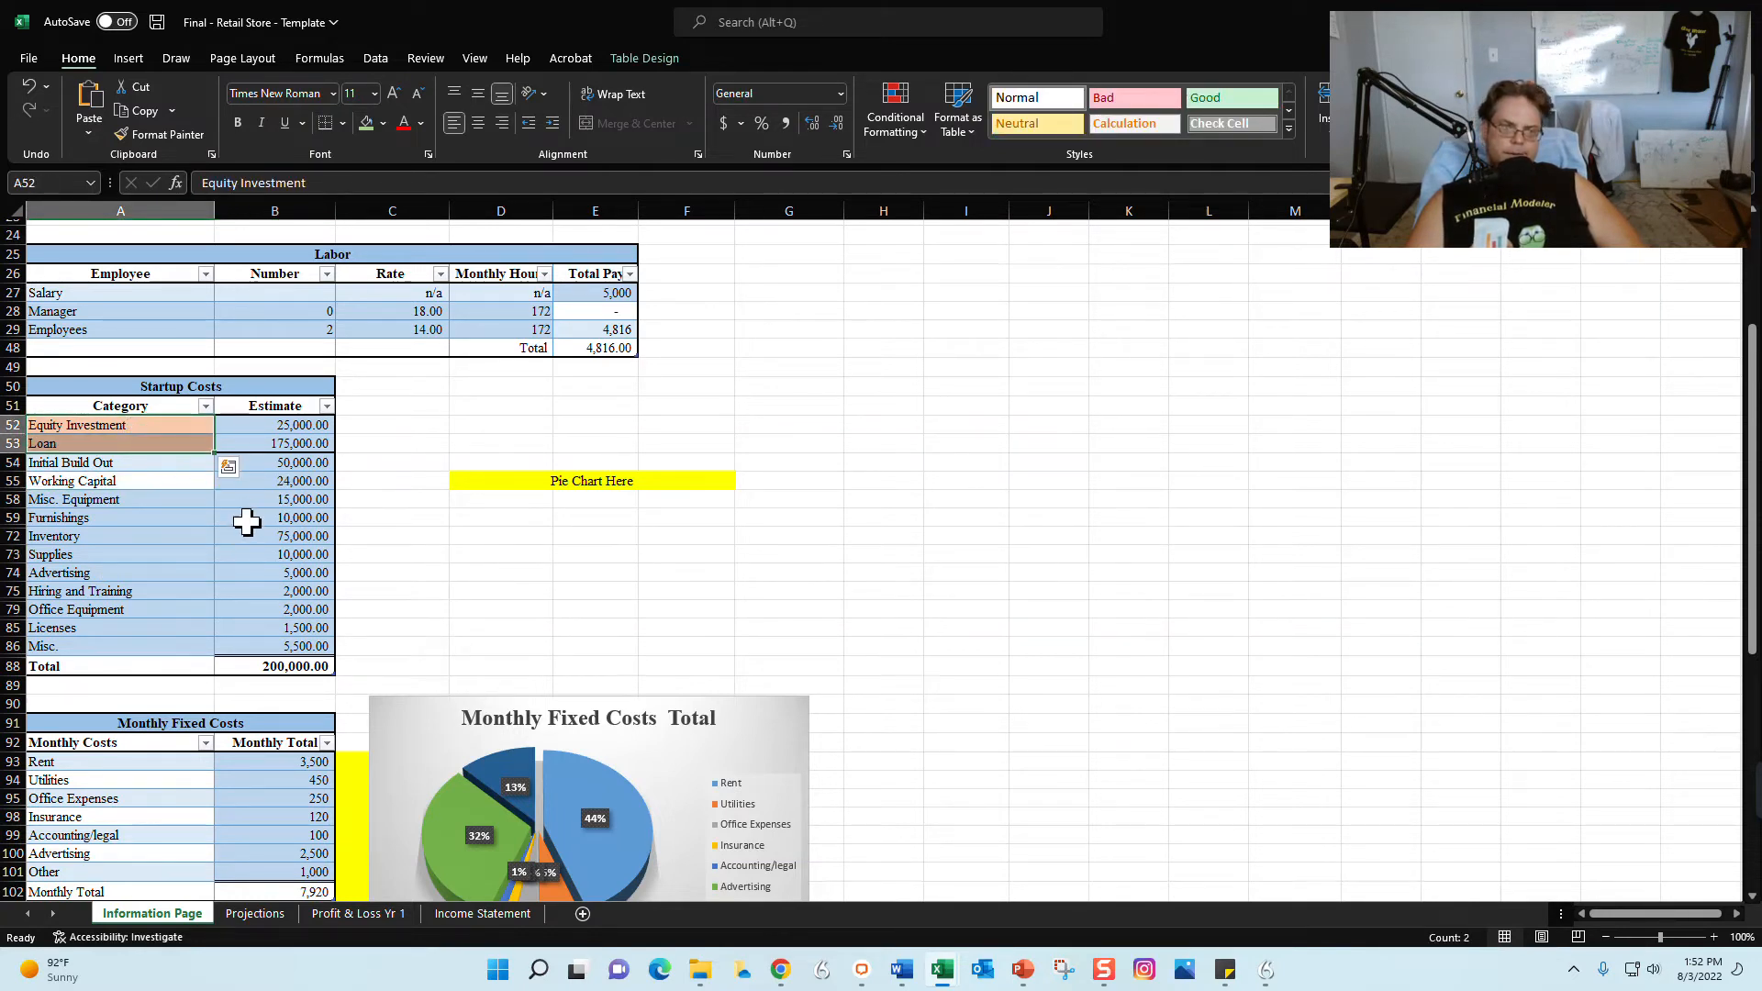
{"action": "left_click_drag", "start_coordinate": [303, 463], "coordinate": [264, 647]}
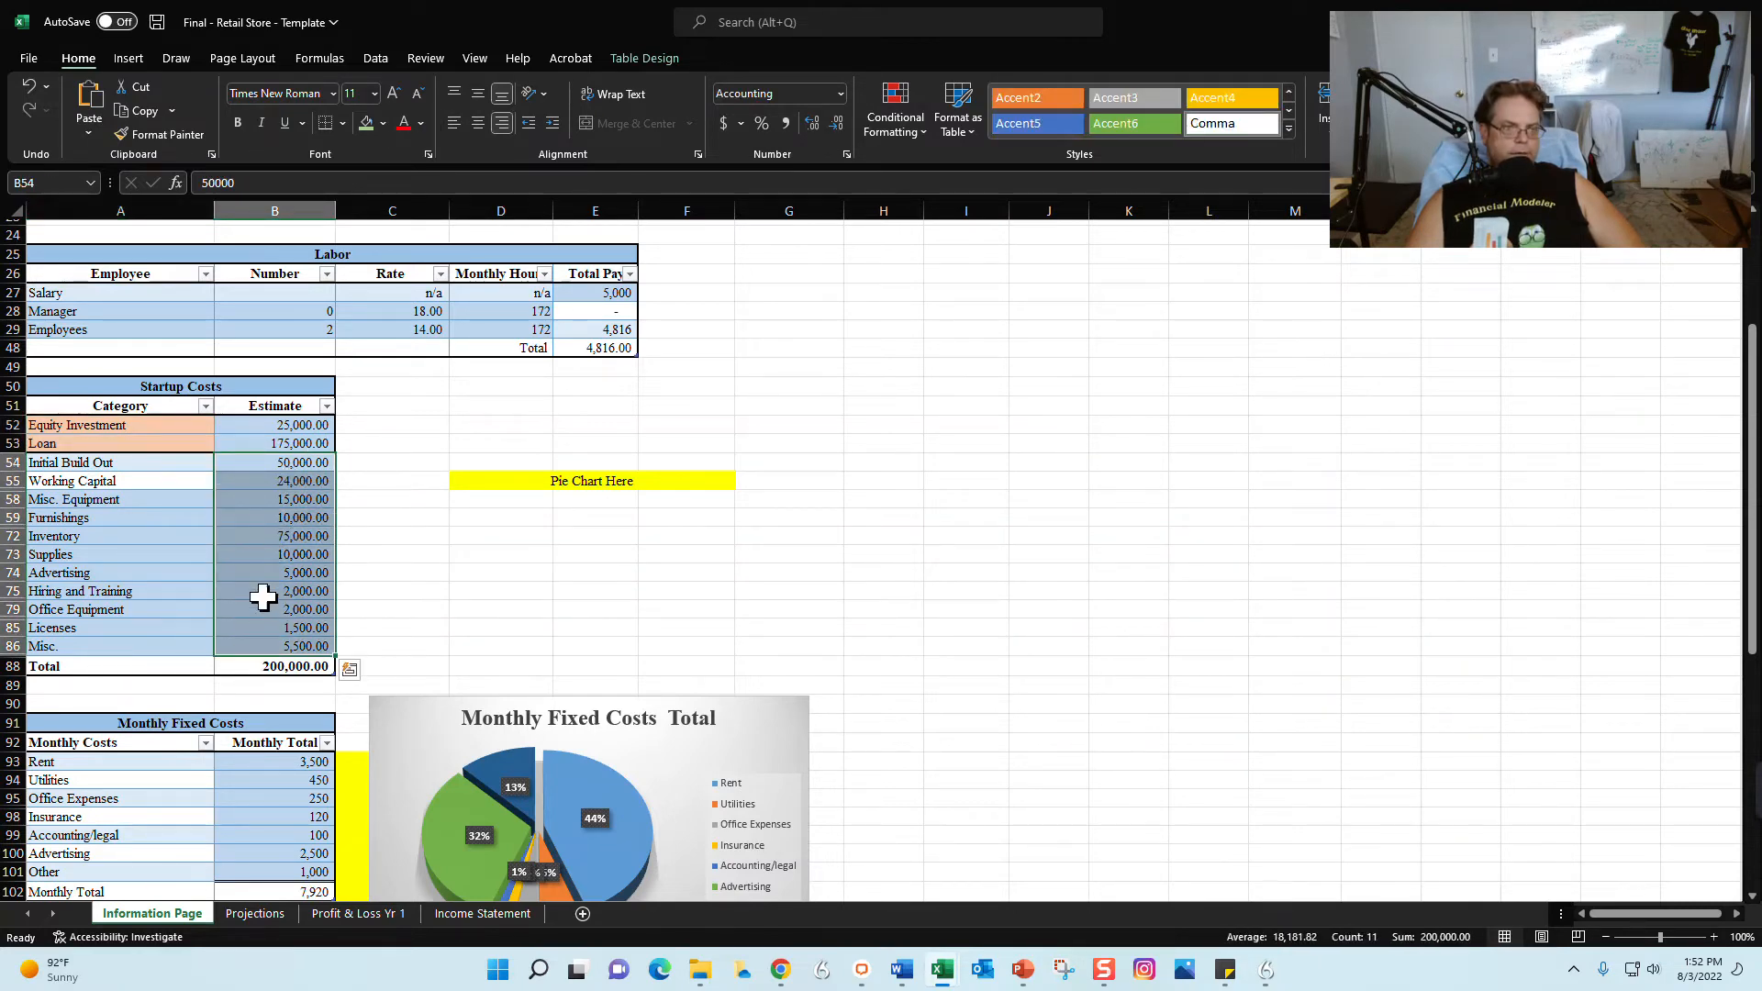
Set the monthly rent to 0 in the Monthly Fixed Costs table
{"action": "scroll", "coordinate": [225, 592], "scroll_direction": "down", "scroll_amount": 7}
{"action": "left_click", "coordinate": [317, 418]}
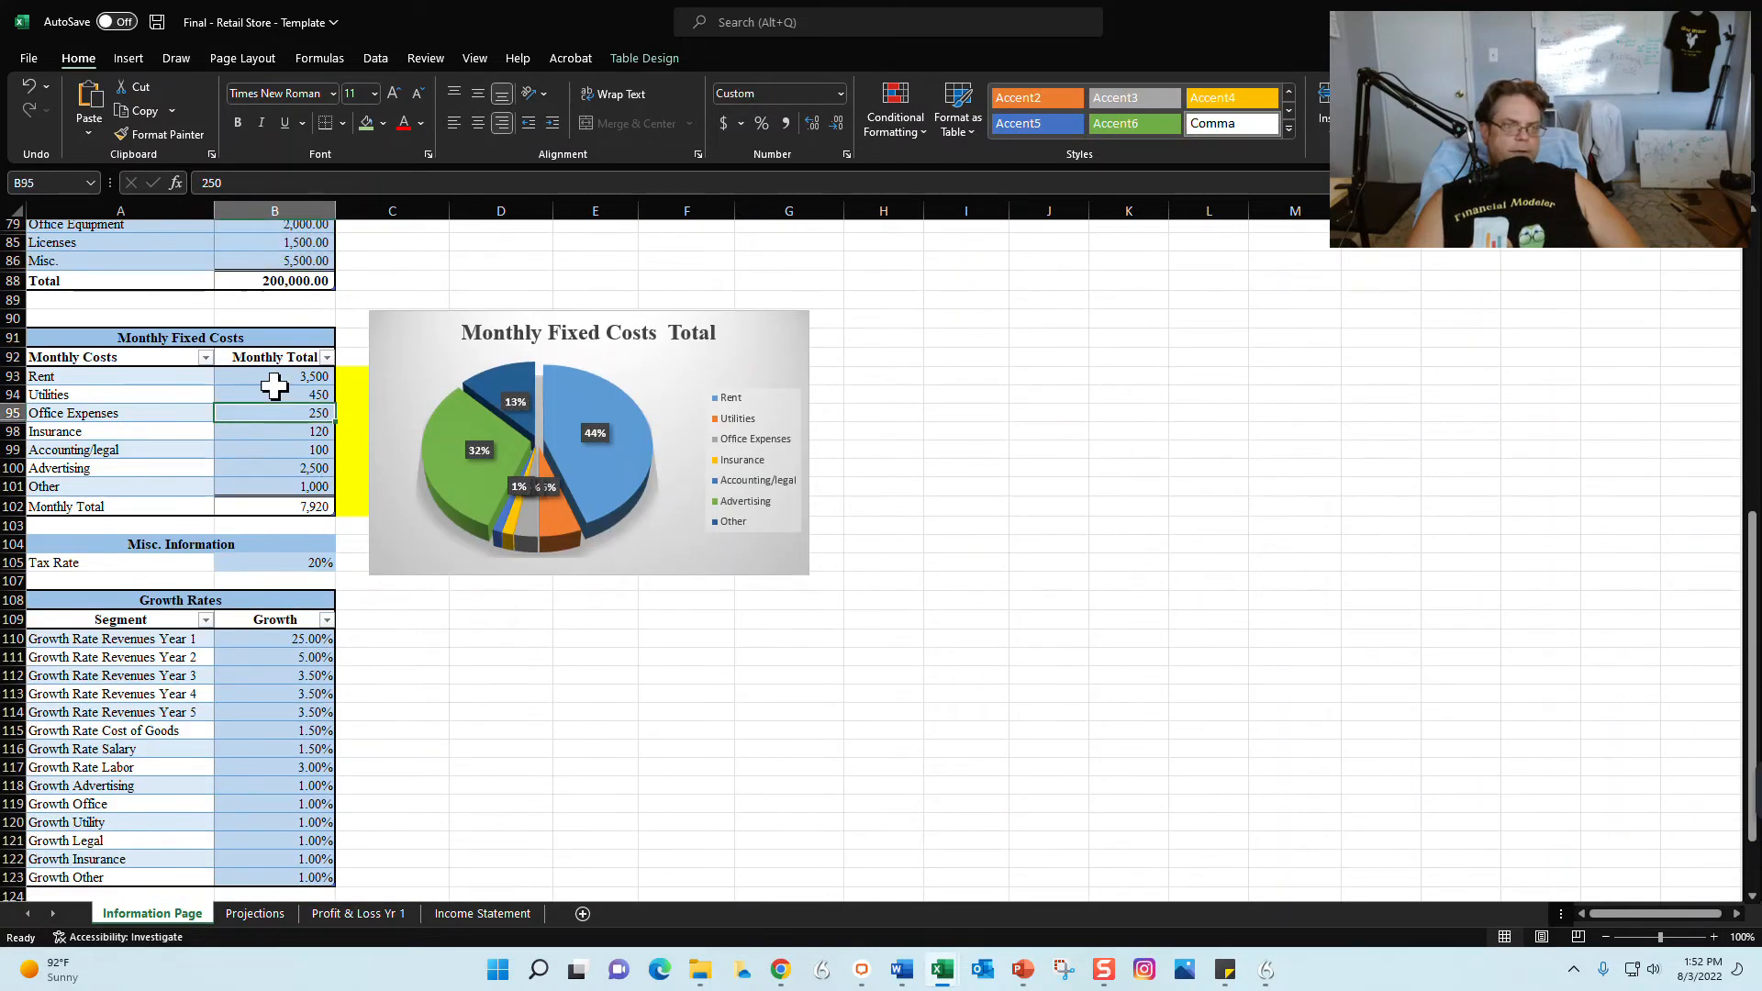
{"action": "left_click_drag", "start_coordinate": [107, 375], "coordinate": [85, 488]}
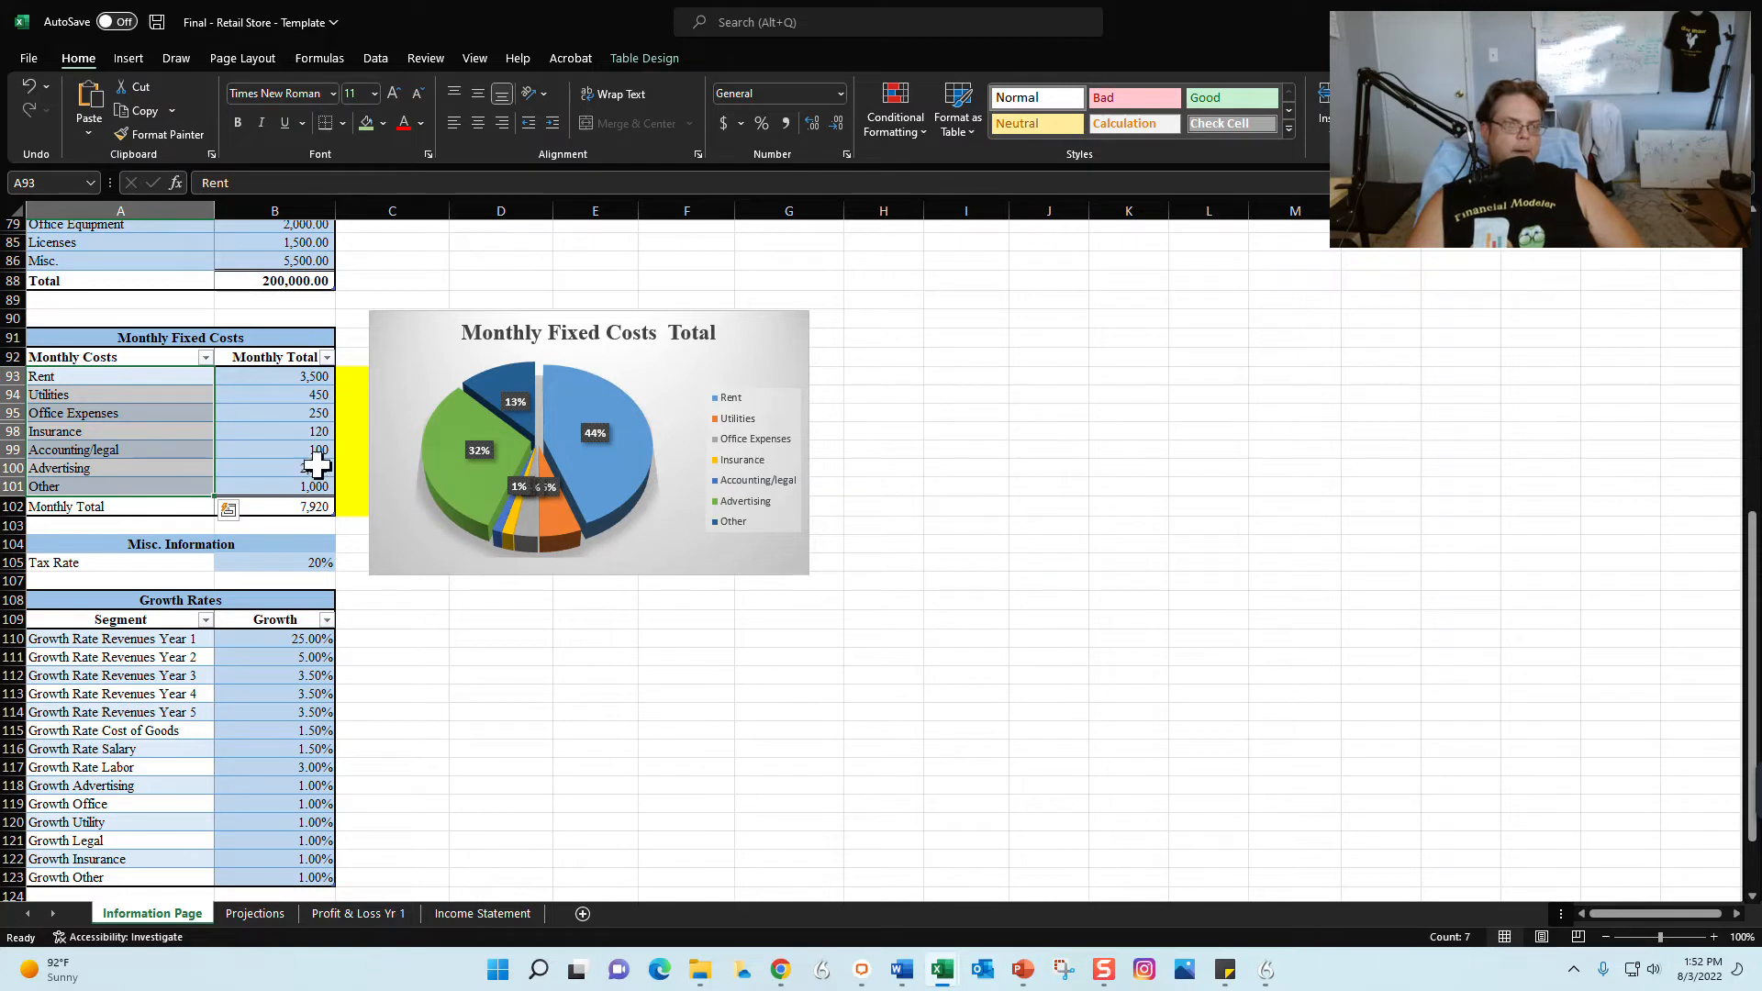
{"action": "mouse_move", "coordinate": [296, 378]}
{"action": "left_mouse_down"}
{"action": "mouse_move", "coordinate": [276, 495]}
{"action": "mouse_move", "coordinate": [290, 378]}
{"action": "left_mouse_up"}
{"action": "type", "text": "0"}
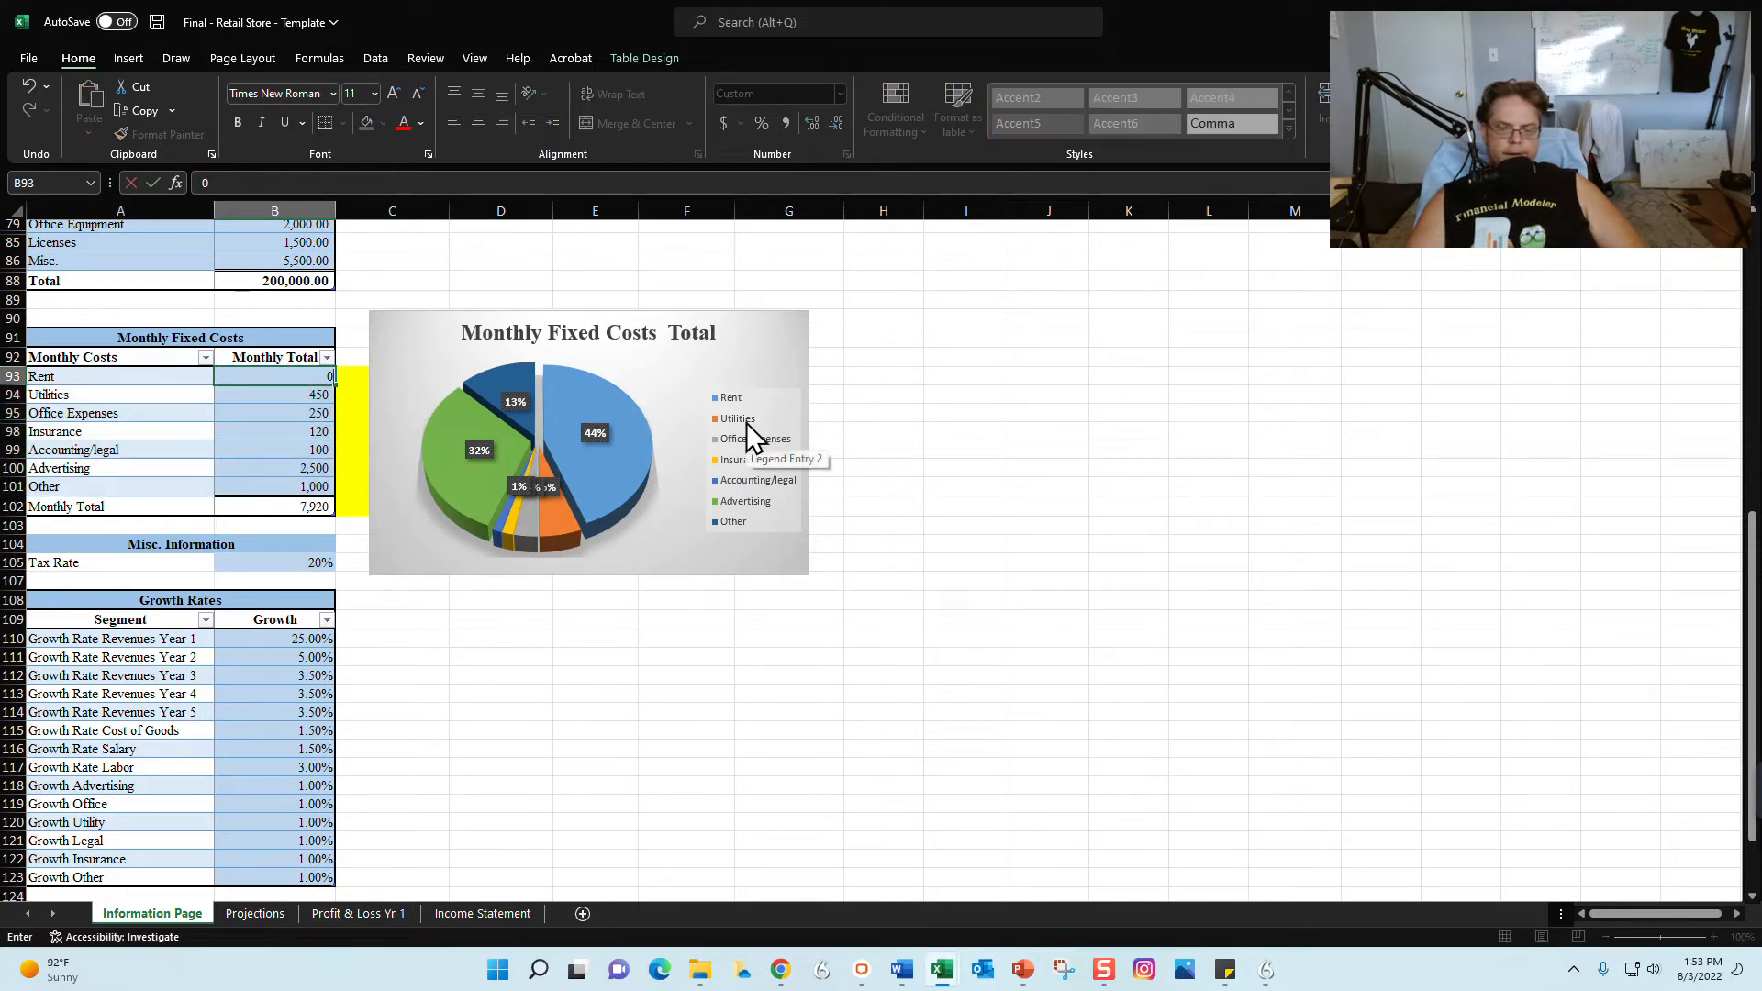
{"action": "key", "text": "Return"}
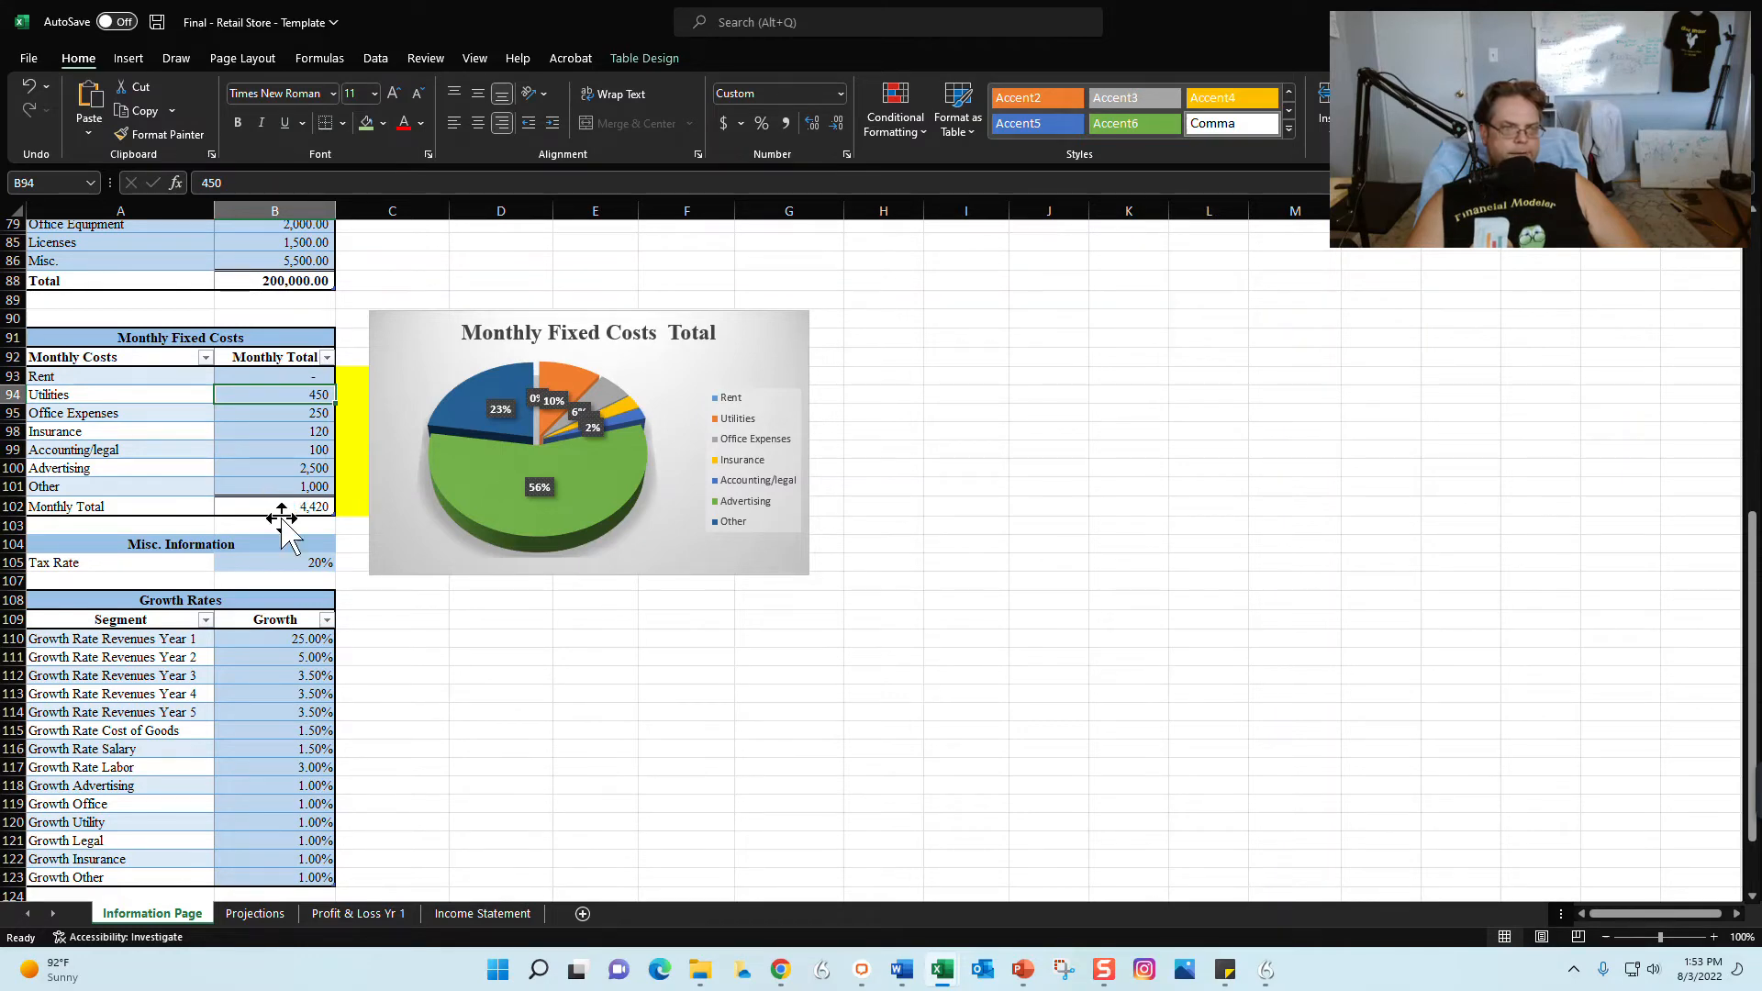
Examine the Growth Rates table, especially the revenue growth rates for Years 1 to 5
{"action": "scroll", "coordinate": [274, 531], "scroll_direction": "down", "scroll_amount": 3}
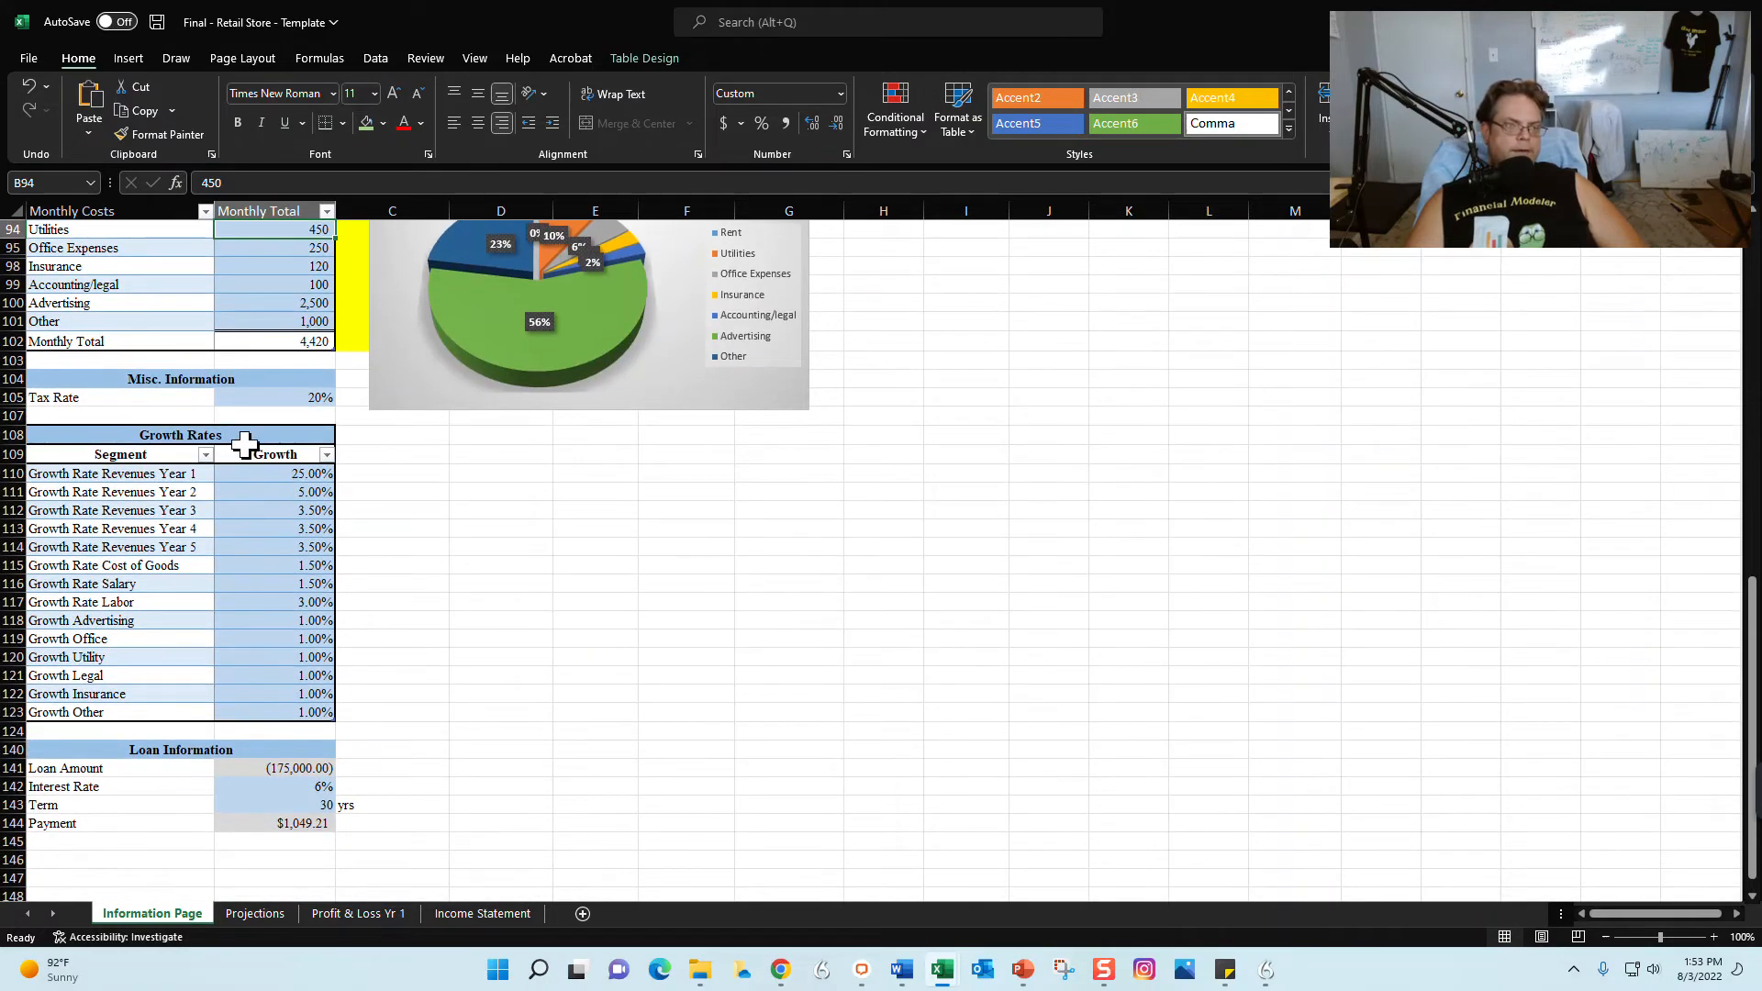
{"action": "left_click", "coordinate": [252, 475]}
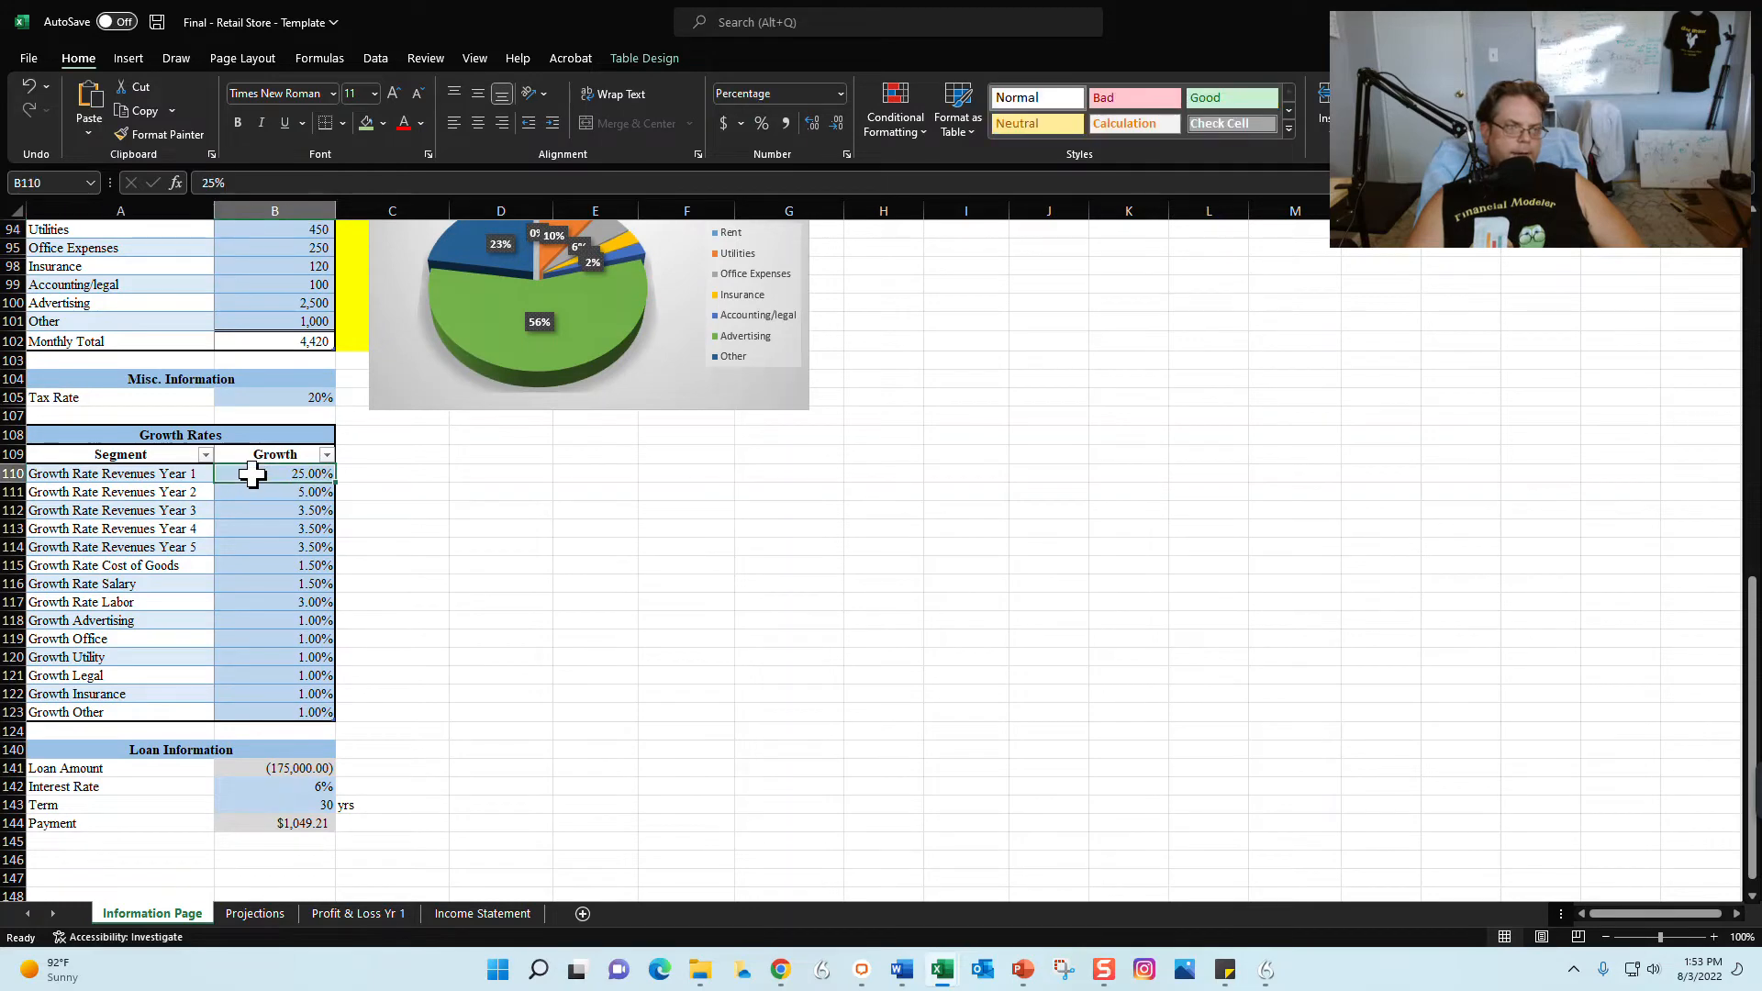
{"action": "left_click_drag", "start_coordinate": [252, 475], "coordinate": [243, 548]}
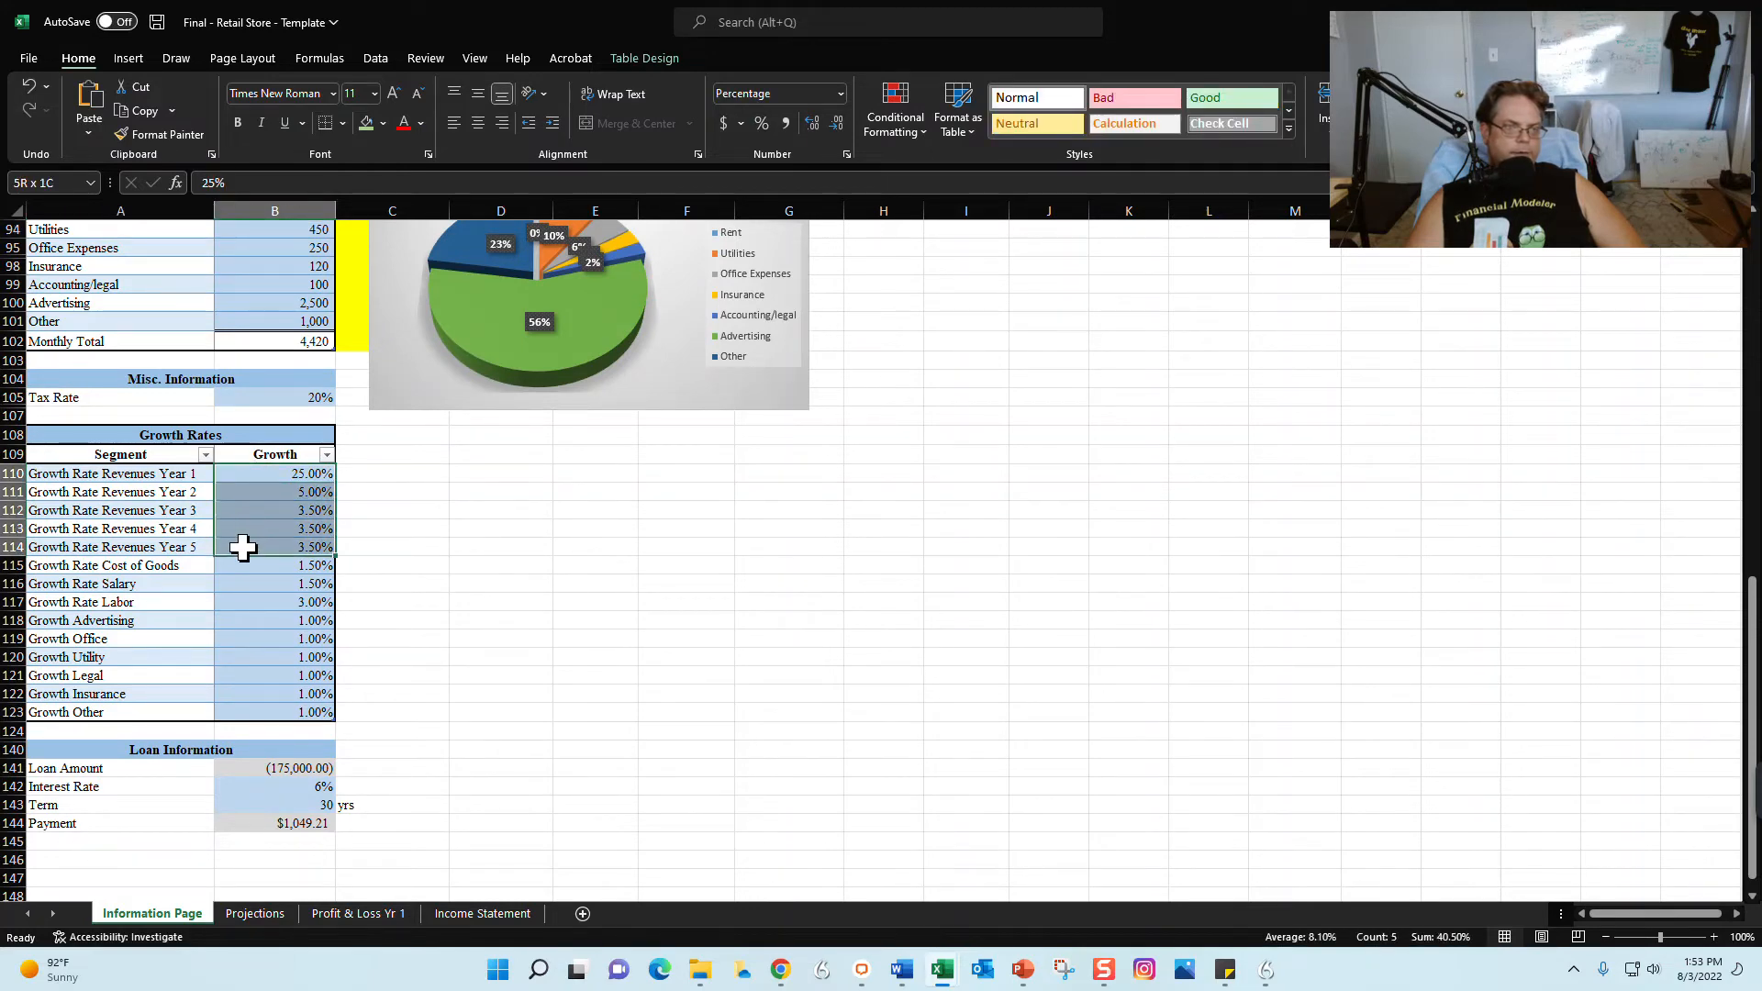
{"action": "scroll", "coordinate": [252, 720], "scroll_direction": "down", "scroll_amount": 3}
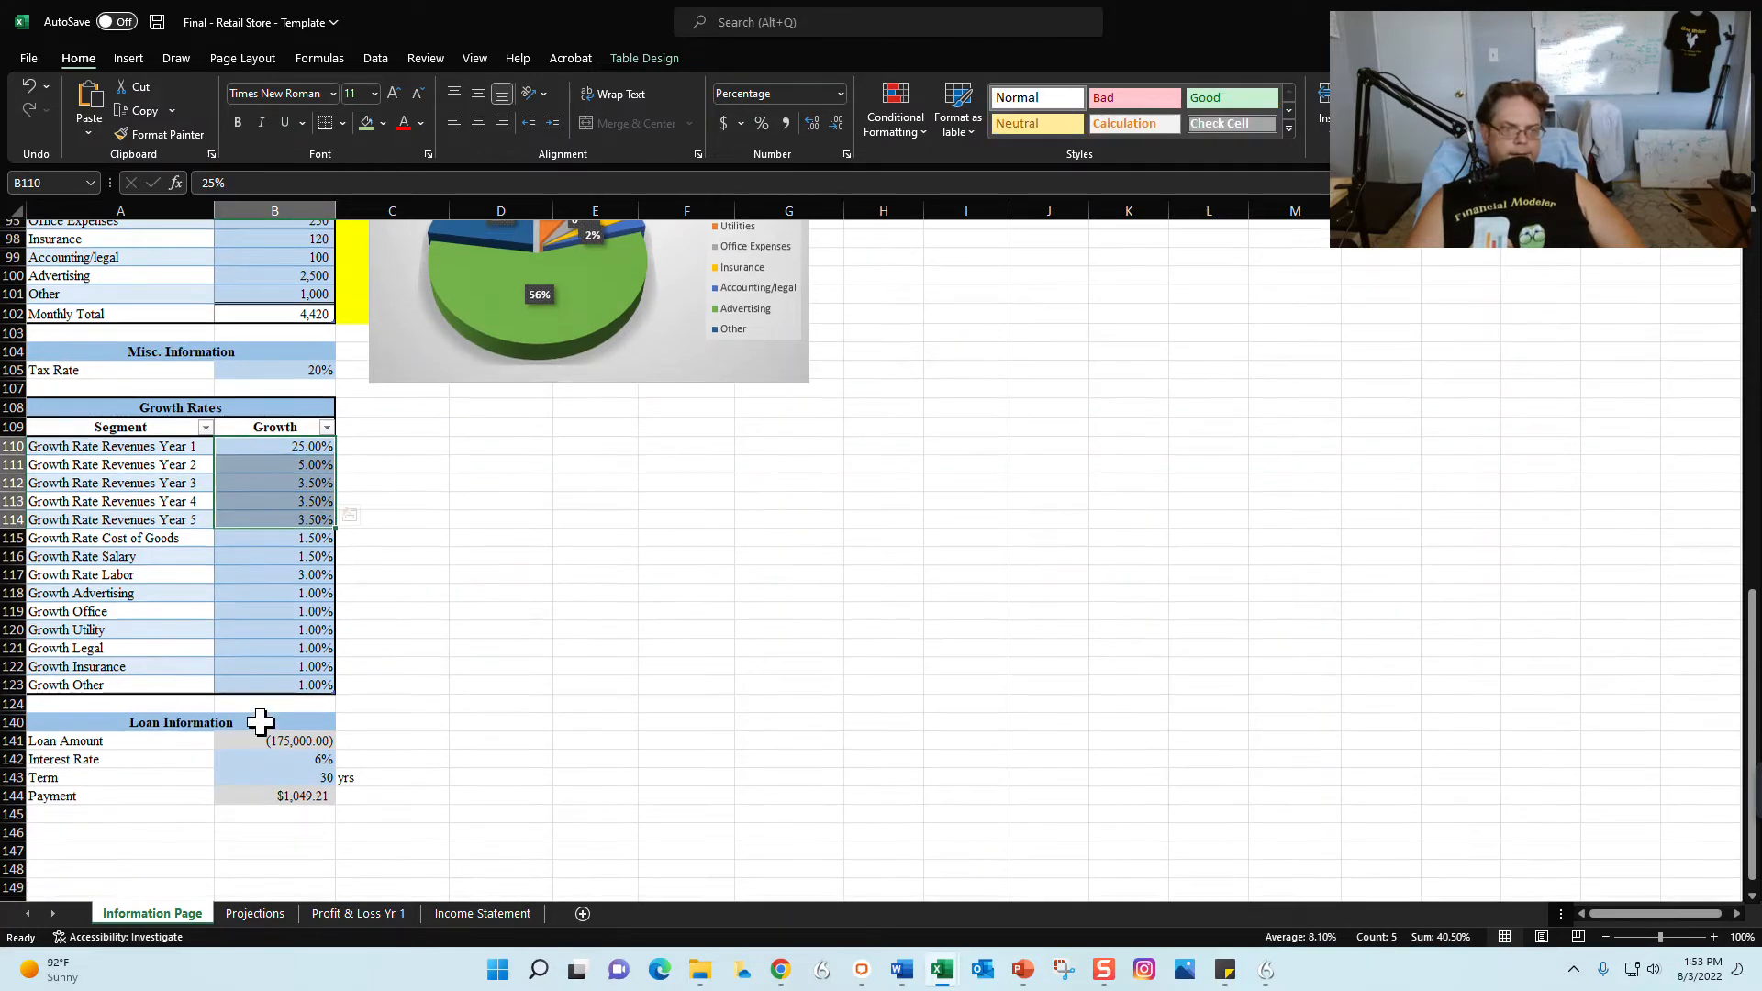
{"action": "scroll", "coordinate": [301, 658], "scroll_direction": "up", "scroll_amount": 3}
{"action": "scroll", "coordinate": [303, 660], "scroll_direction": "down", "scroll_amount": 2}
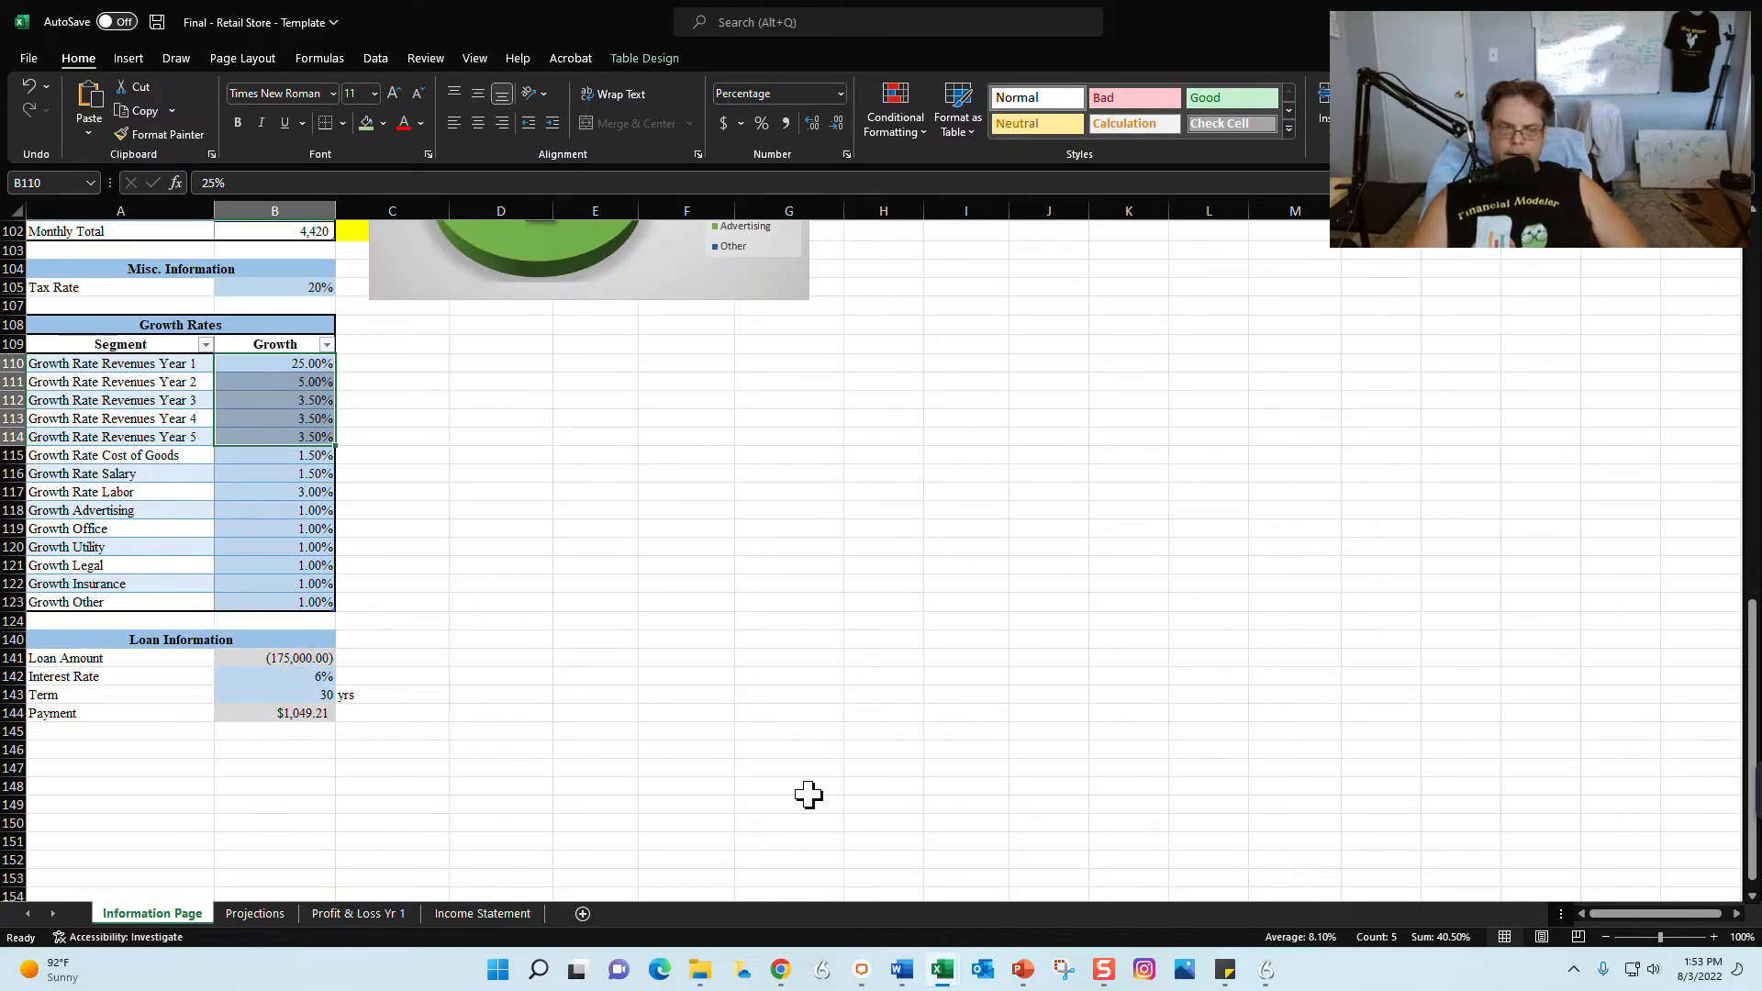
Copy the whole Pro Forma Income Statement - Base table, from its title to Net Income, on the Income Statement sheet
{"action": "scroll", "coordinate": [514, 714], "scroll_direction": "up", "scroll_amount": 15}
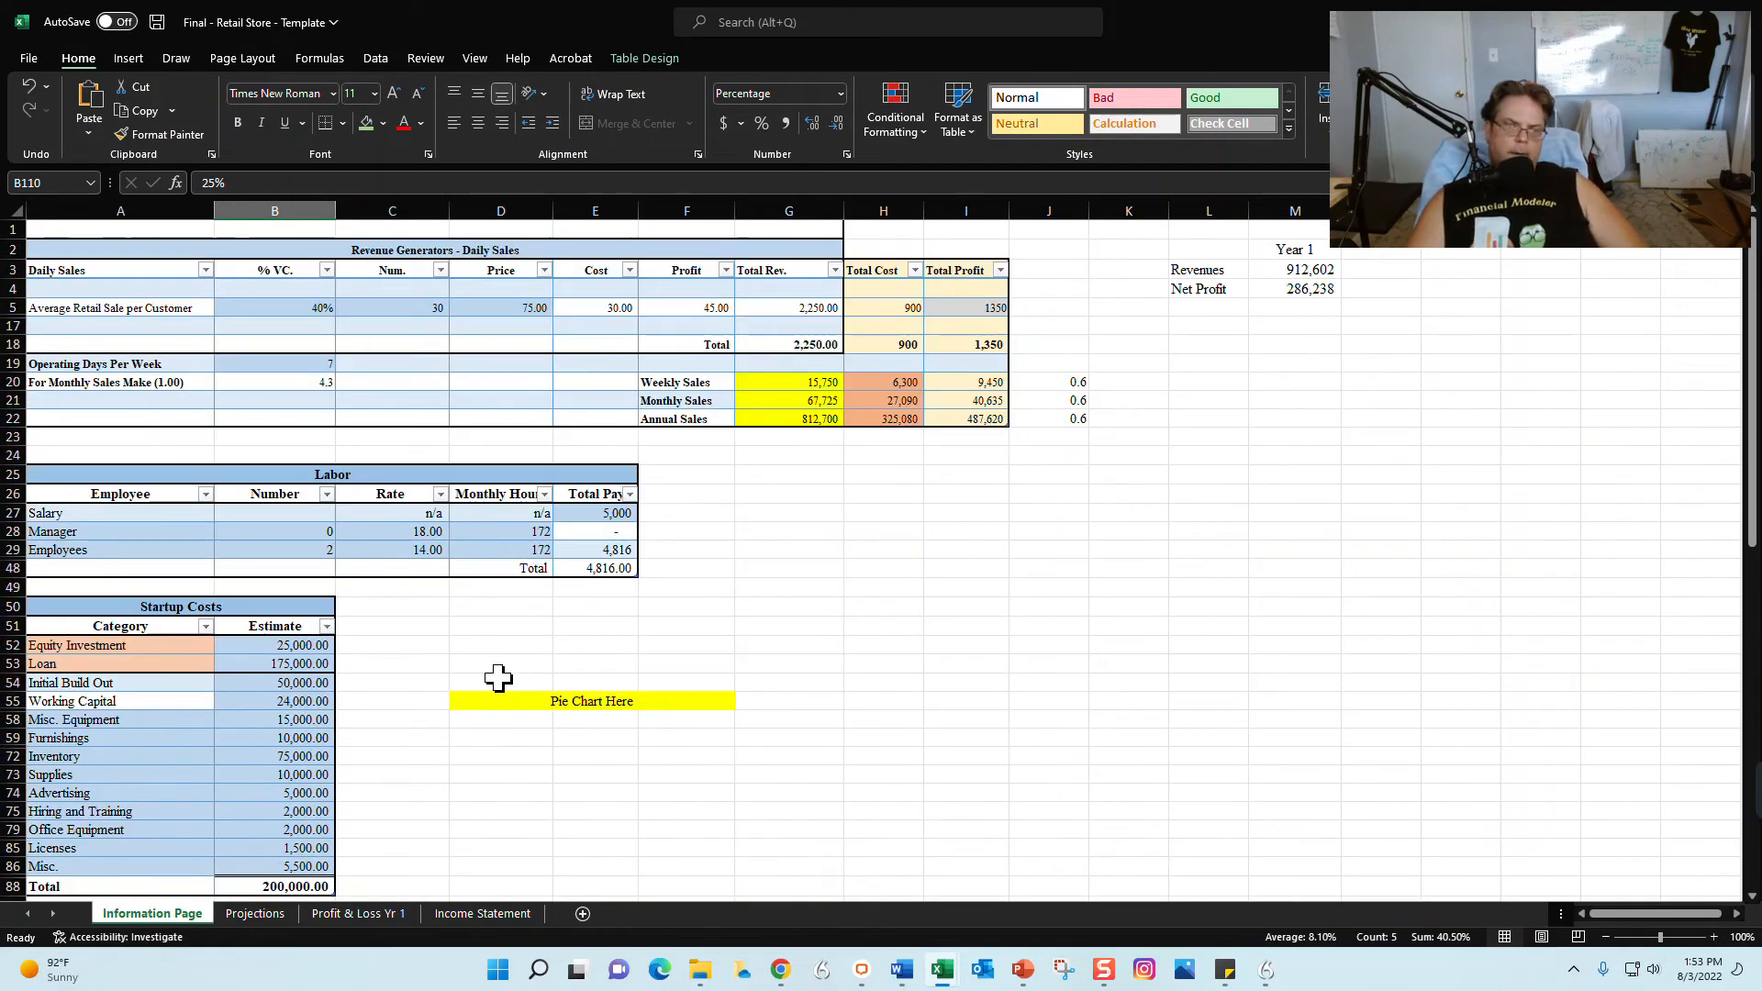
{"action": "left_click", "coordinate": [469, 914]}
{"action": "left_click", "coordinate": [912, 402]}
{"action": "left_click_drag", "start_coordinate": [578, 248], "coordinate": [486, 734]}
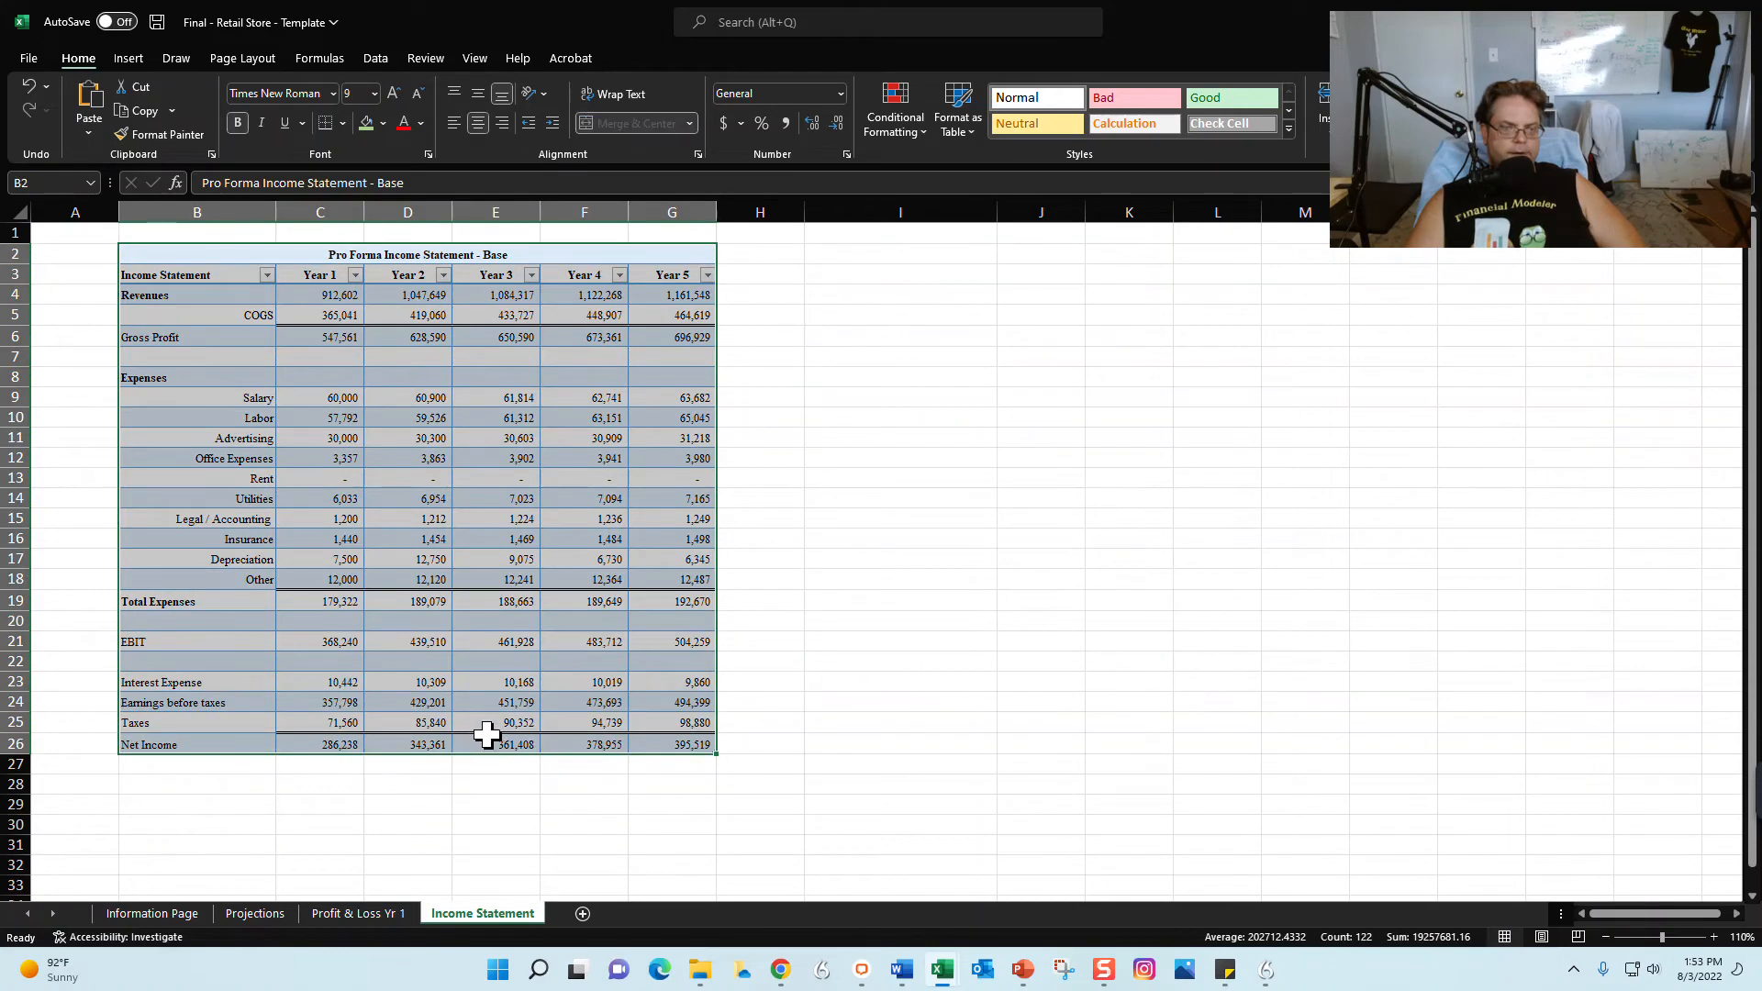
{"action": "key", "text": "ctrl+c"}
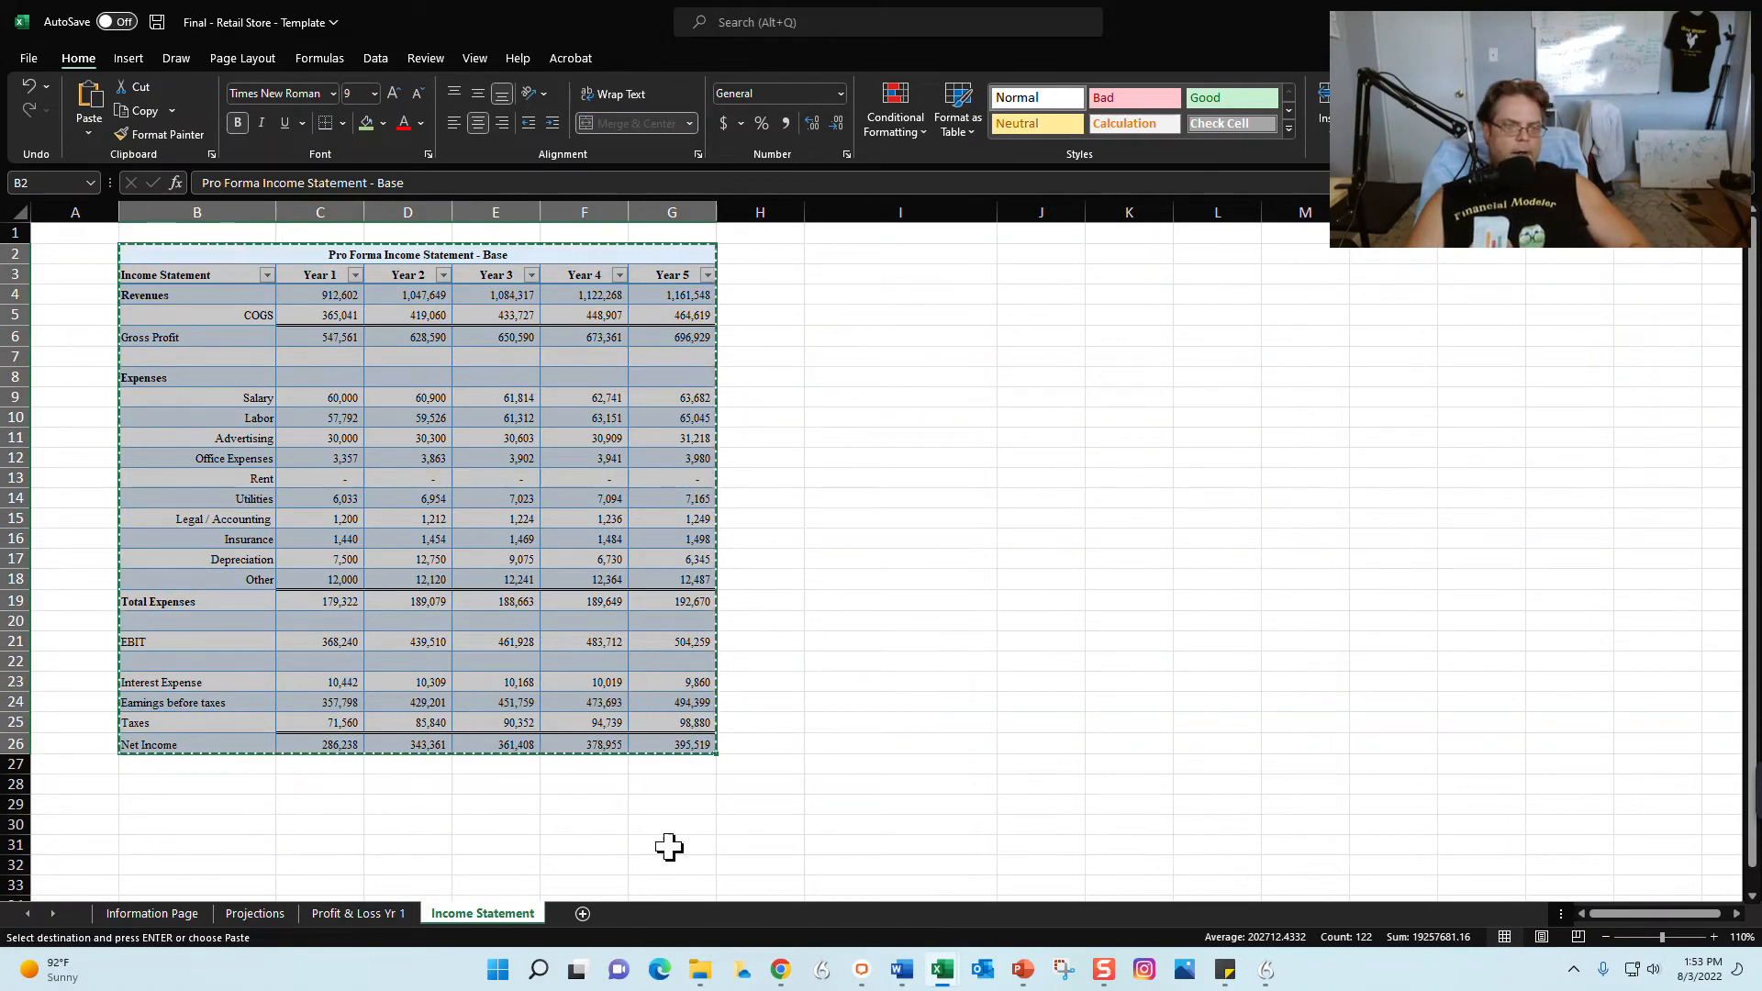
Switch to the Word business plan and replace its five-year Pro Forma Income Statement table on page 16 with the copied table
{"action": "left_click_drag", "start_coordinate": [1191, 33], "coordinate": [1761, 303]}
{"action": "left_click_drag", "start_coordinate": [1761, 367], "coordinate": [477, 0]}
{"action": "scroll", "coordinate": [635, 323], "scroll_direction": "down", "scroll_amount": 5}
{"action": "left_click_drag", "start_coordinate": [1753, 268], "coordinate": [1684, 786]}
{"action": "scroll", "coordinate": [976, 588], "scroll_direction": "down", "scroll_amount": 15}
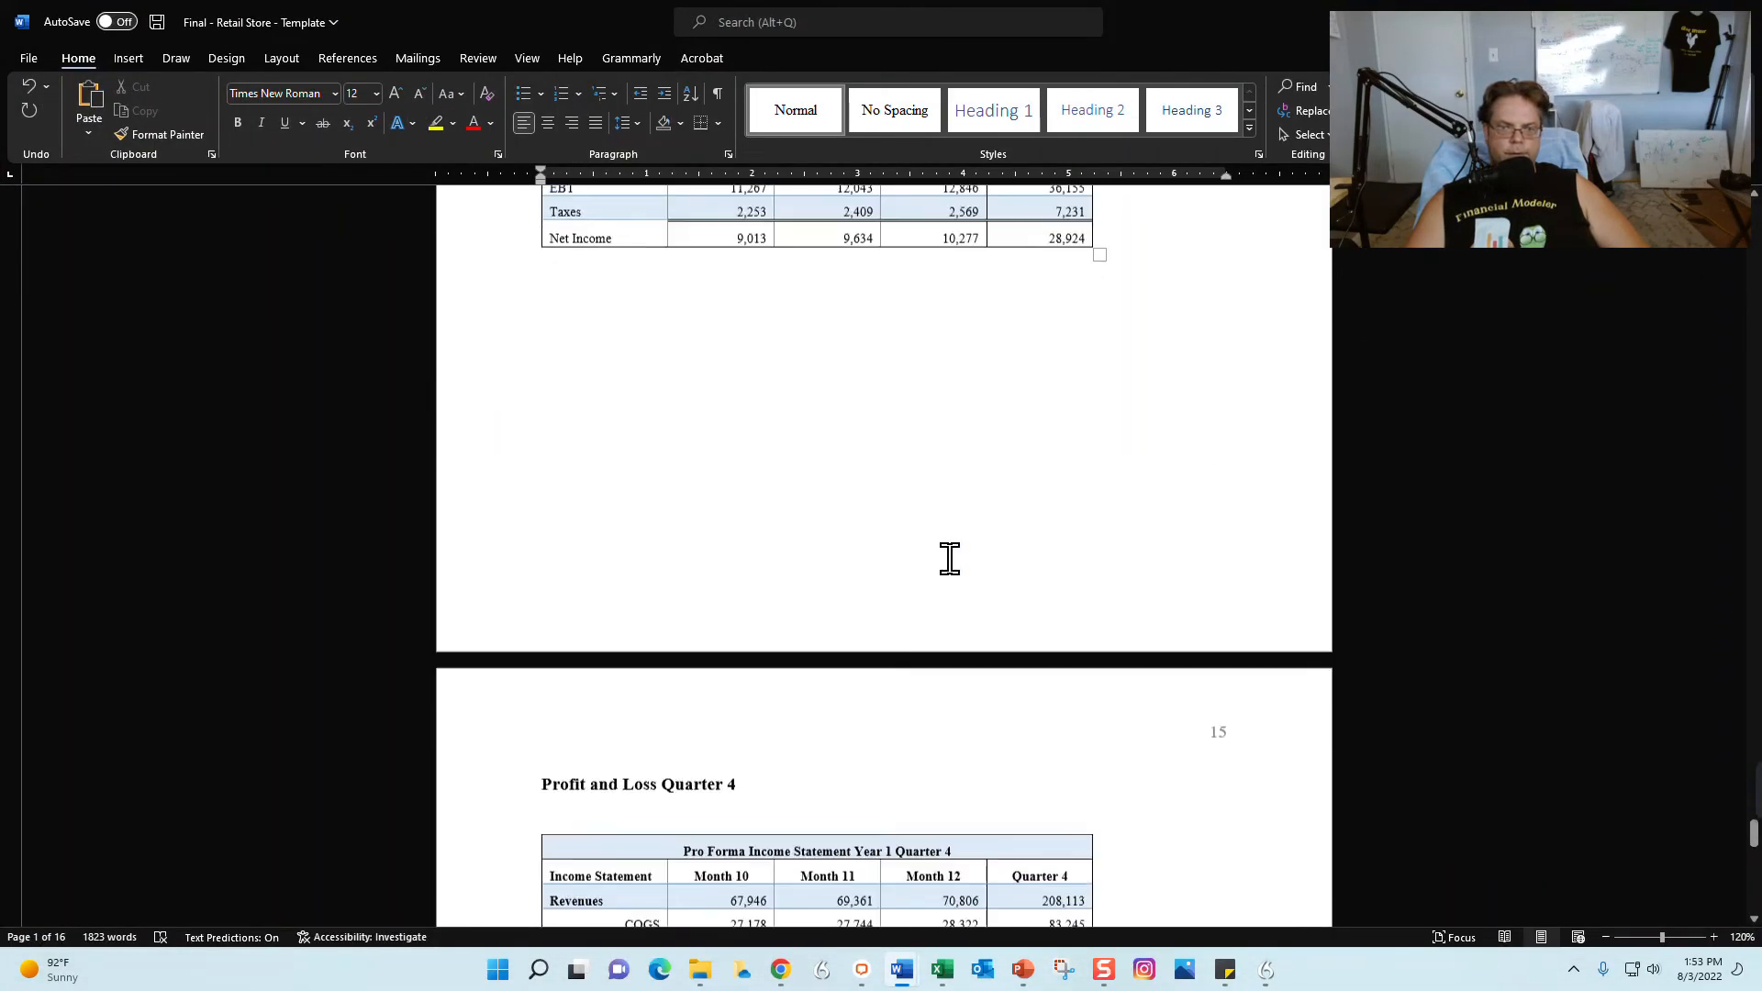
{"action": "scroll", "coordinate": [668, 366], "scroll_direction": "down", "scroll_amount": 20}
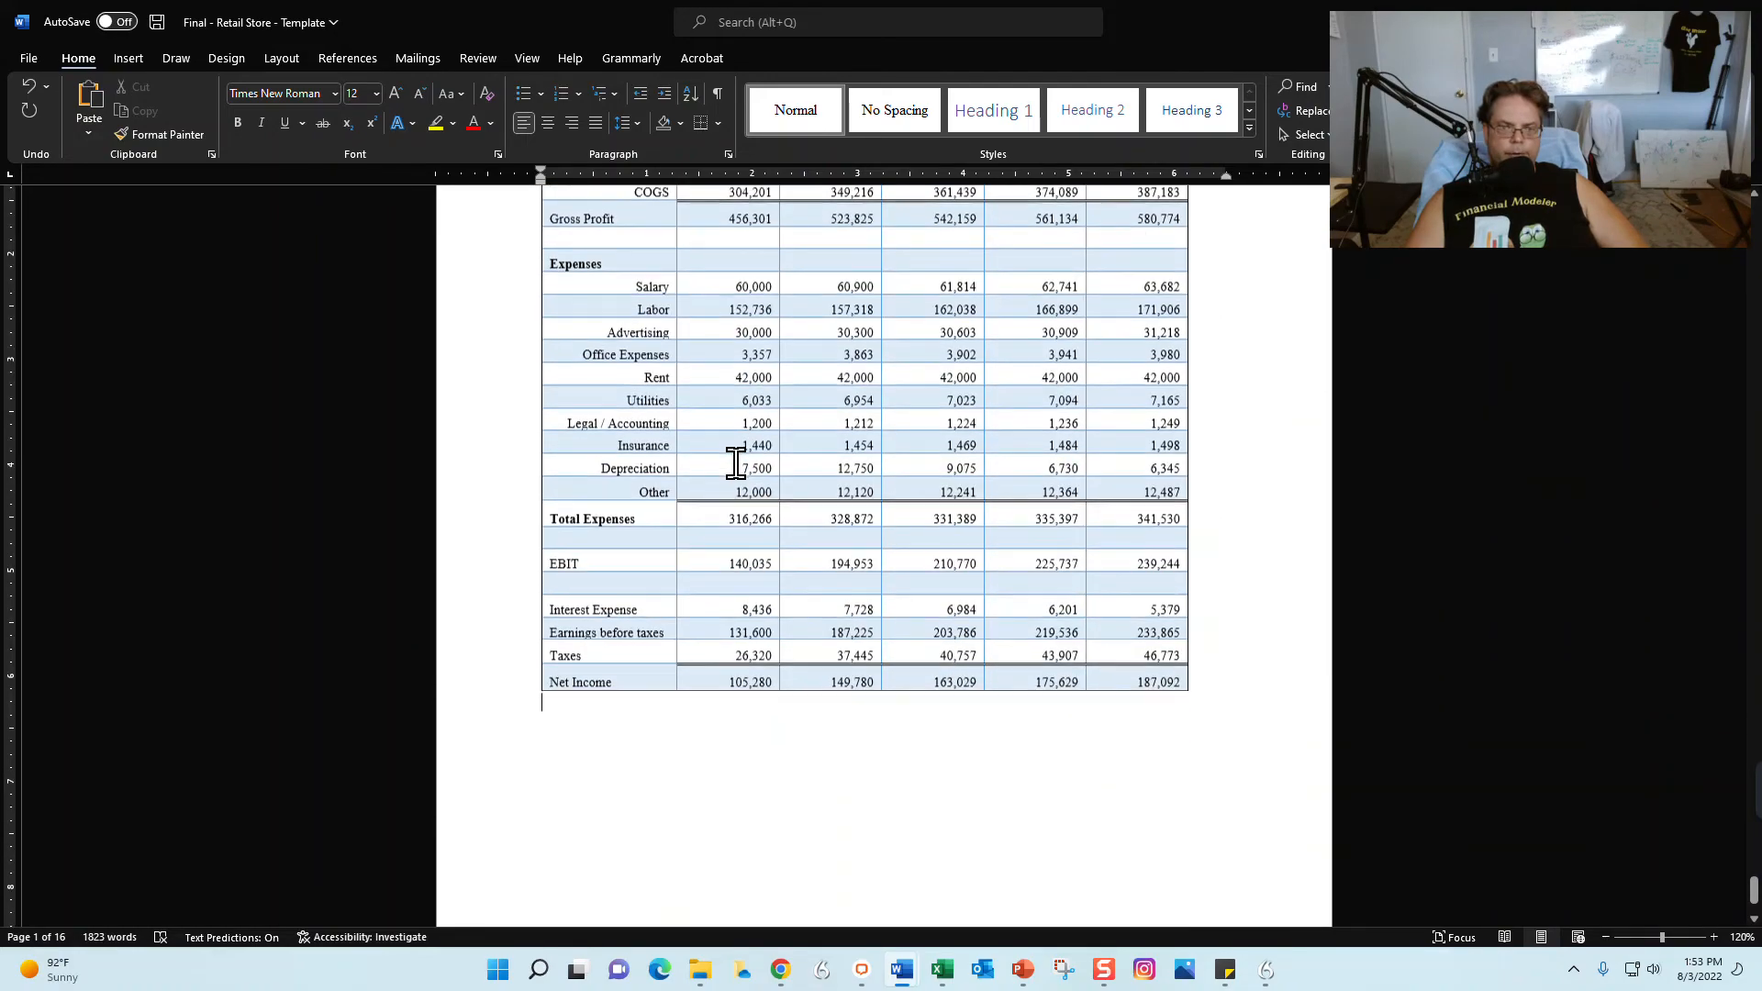
{"action": "scroll", "coordinate": [732, 463], "scroll_direction": "up", "scroll_amount": 4}
{"action": "scroll", "coordinate": [1212, 904], "scroll_direction": "down", "scroll_amount": 3}
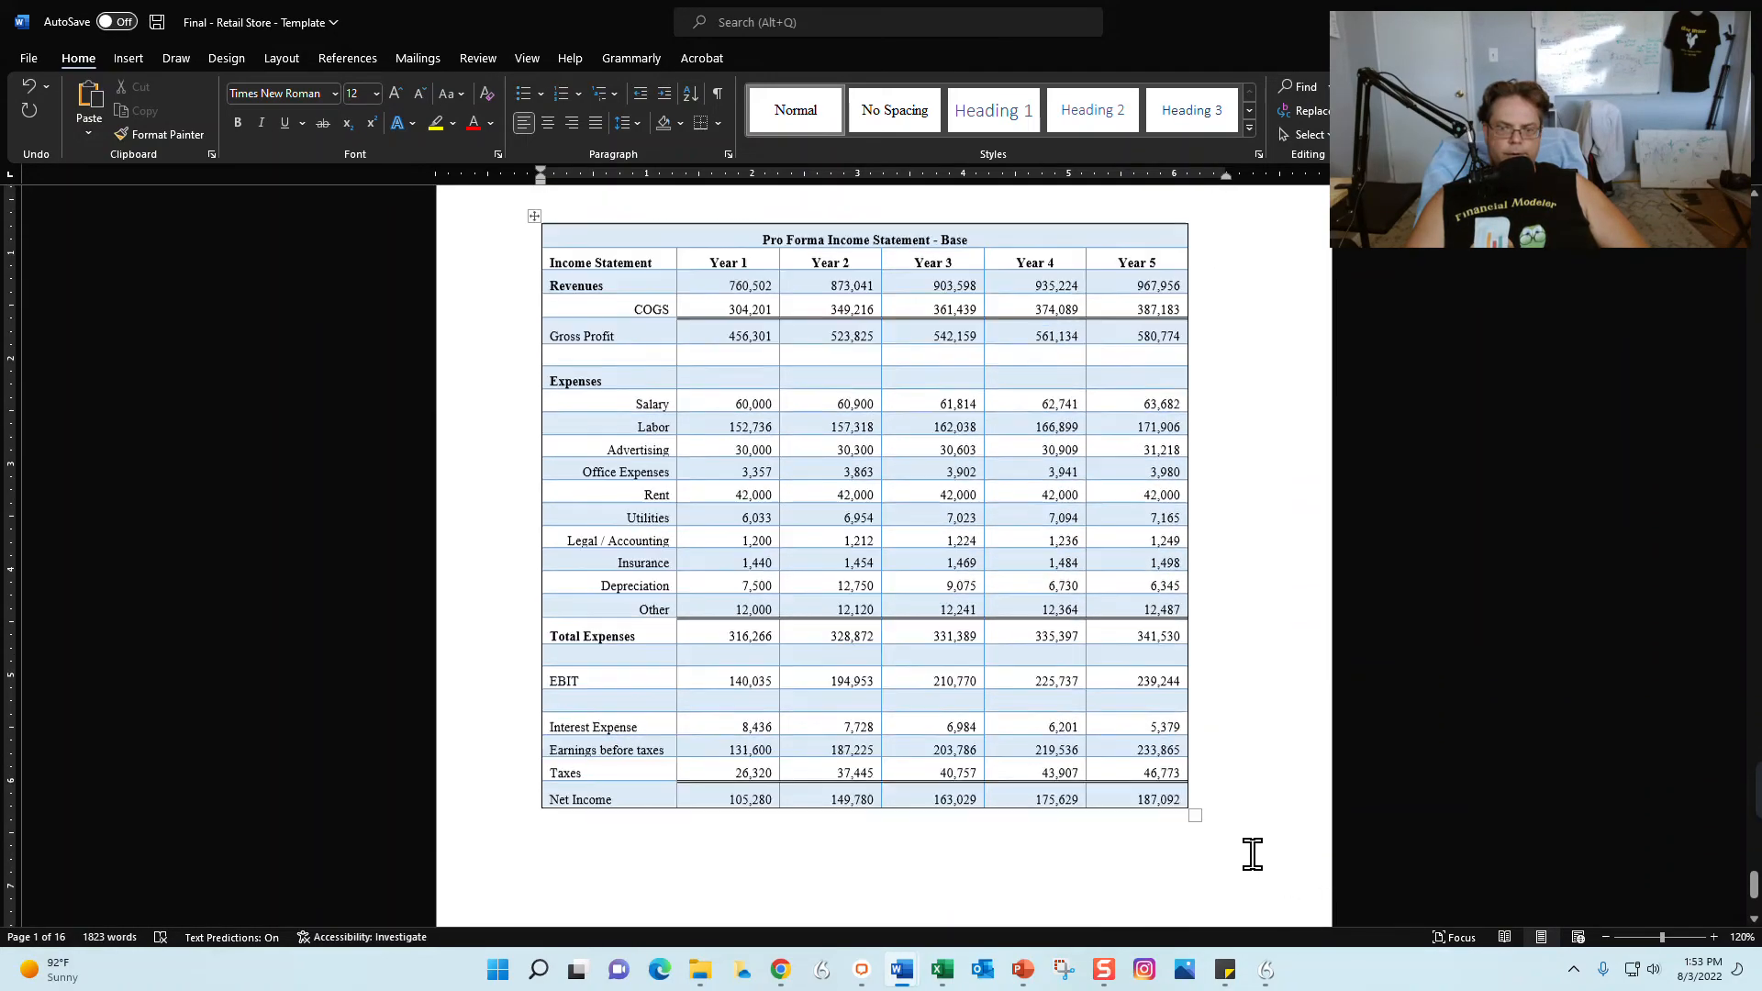
{"action": "left_click_drag", "start_coordinate": [1215, 778], "coordinate": [503, 197]}
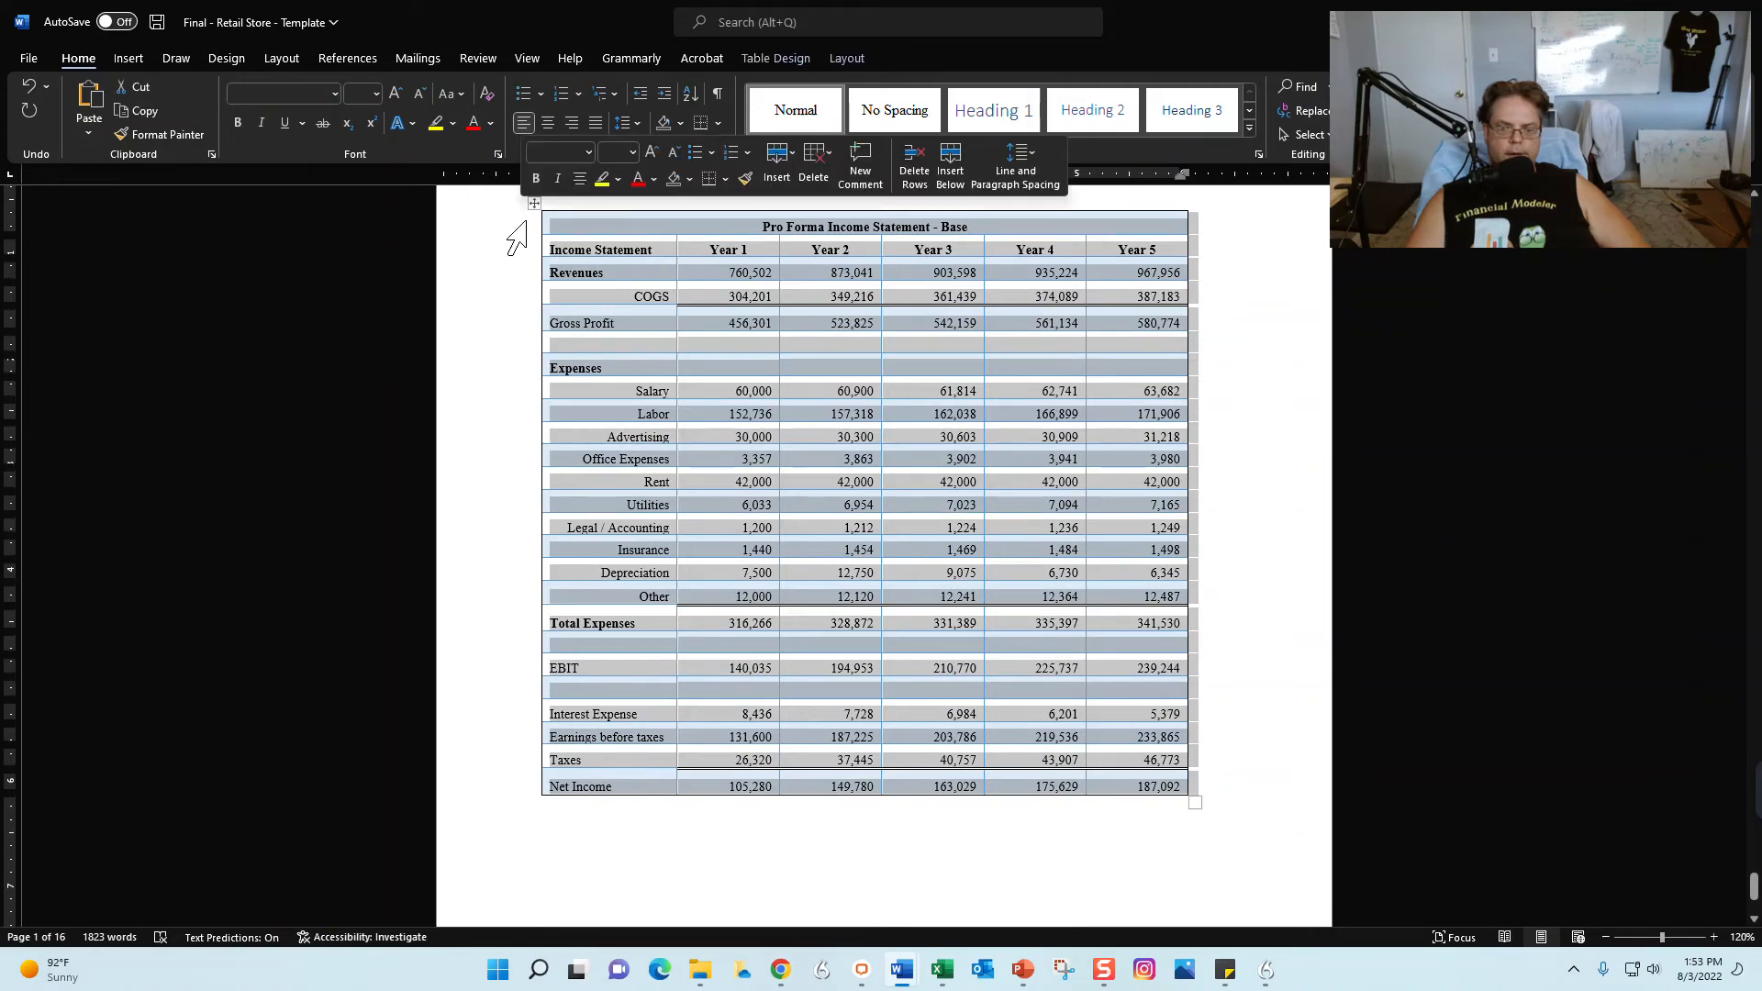
{"action": "key", "text": "BackSpace"}
{"action": "scroll", "coordinate": [637, 307], "scroll_direction": "up", "scroll_amount": 2}
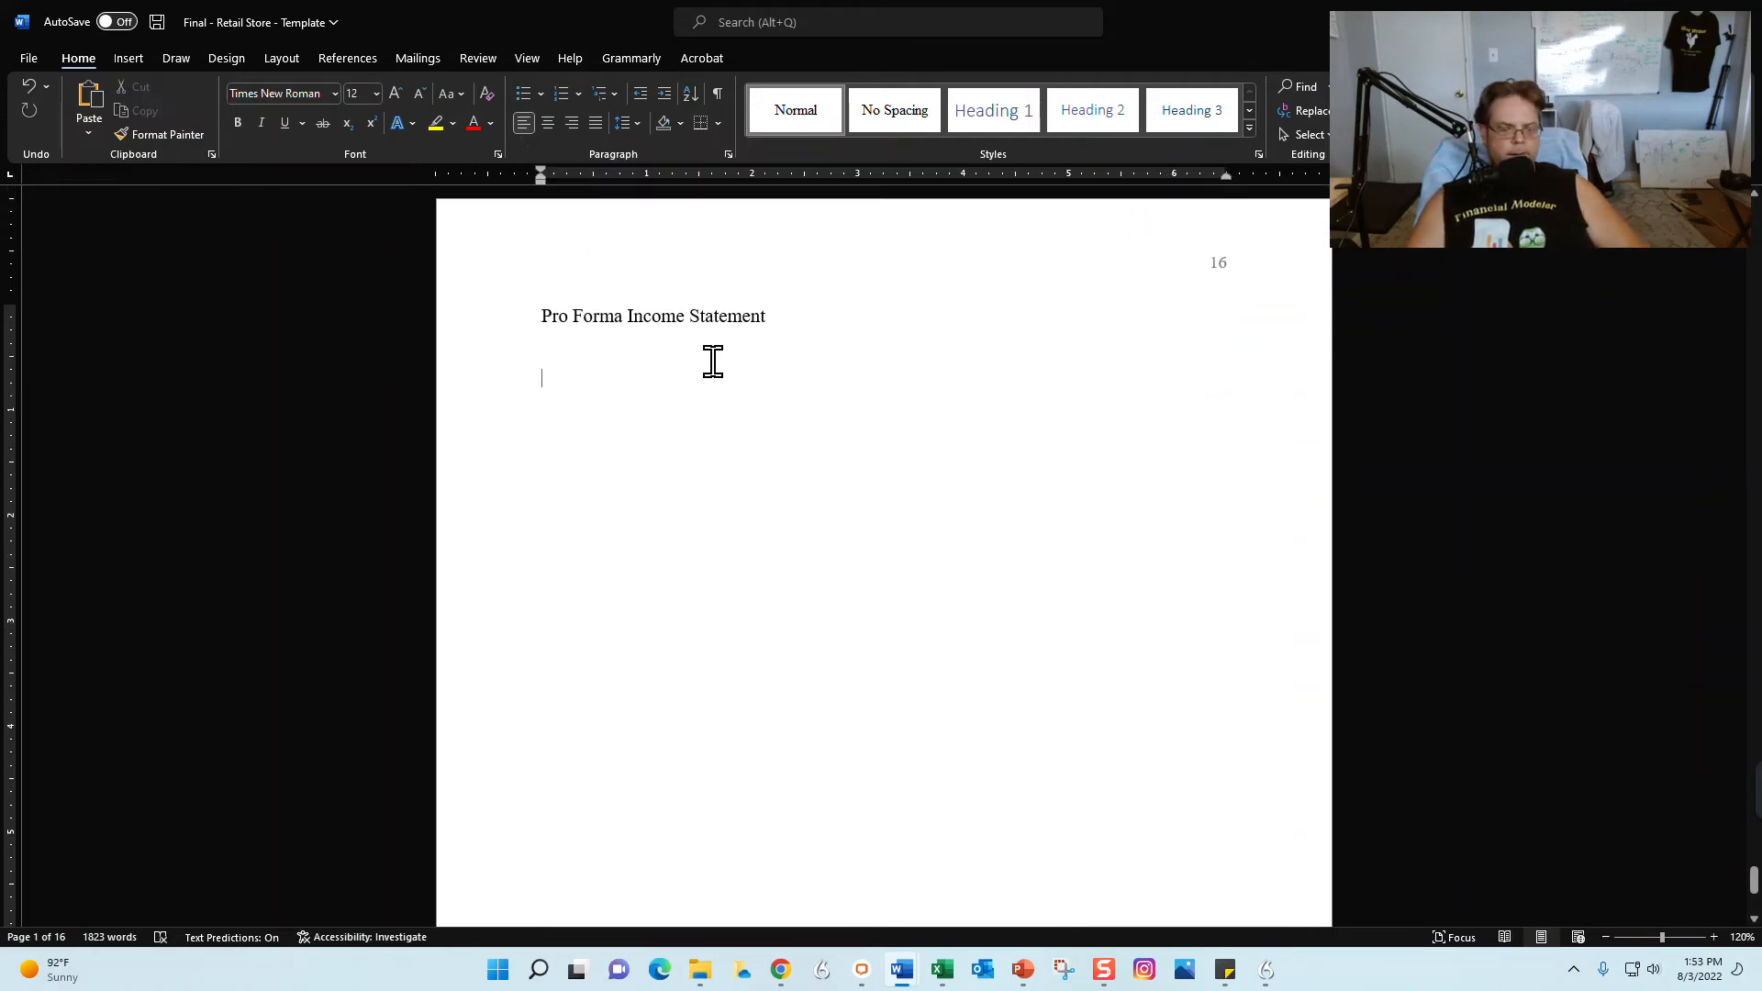
{"action": "key", "text": "ctrl+v"}
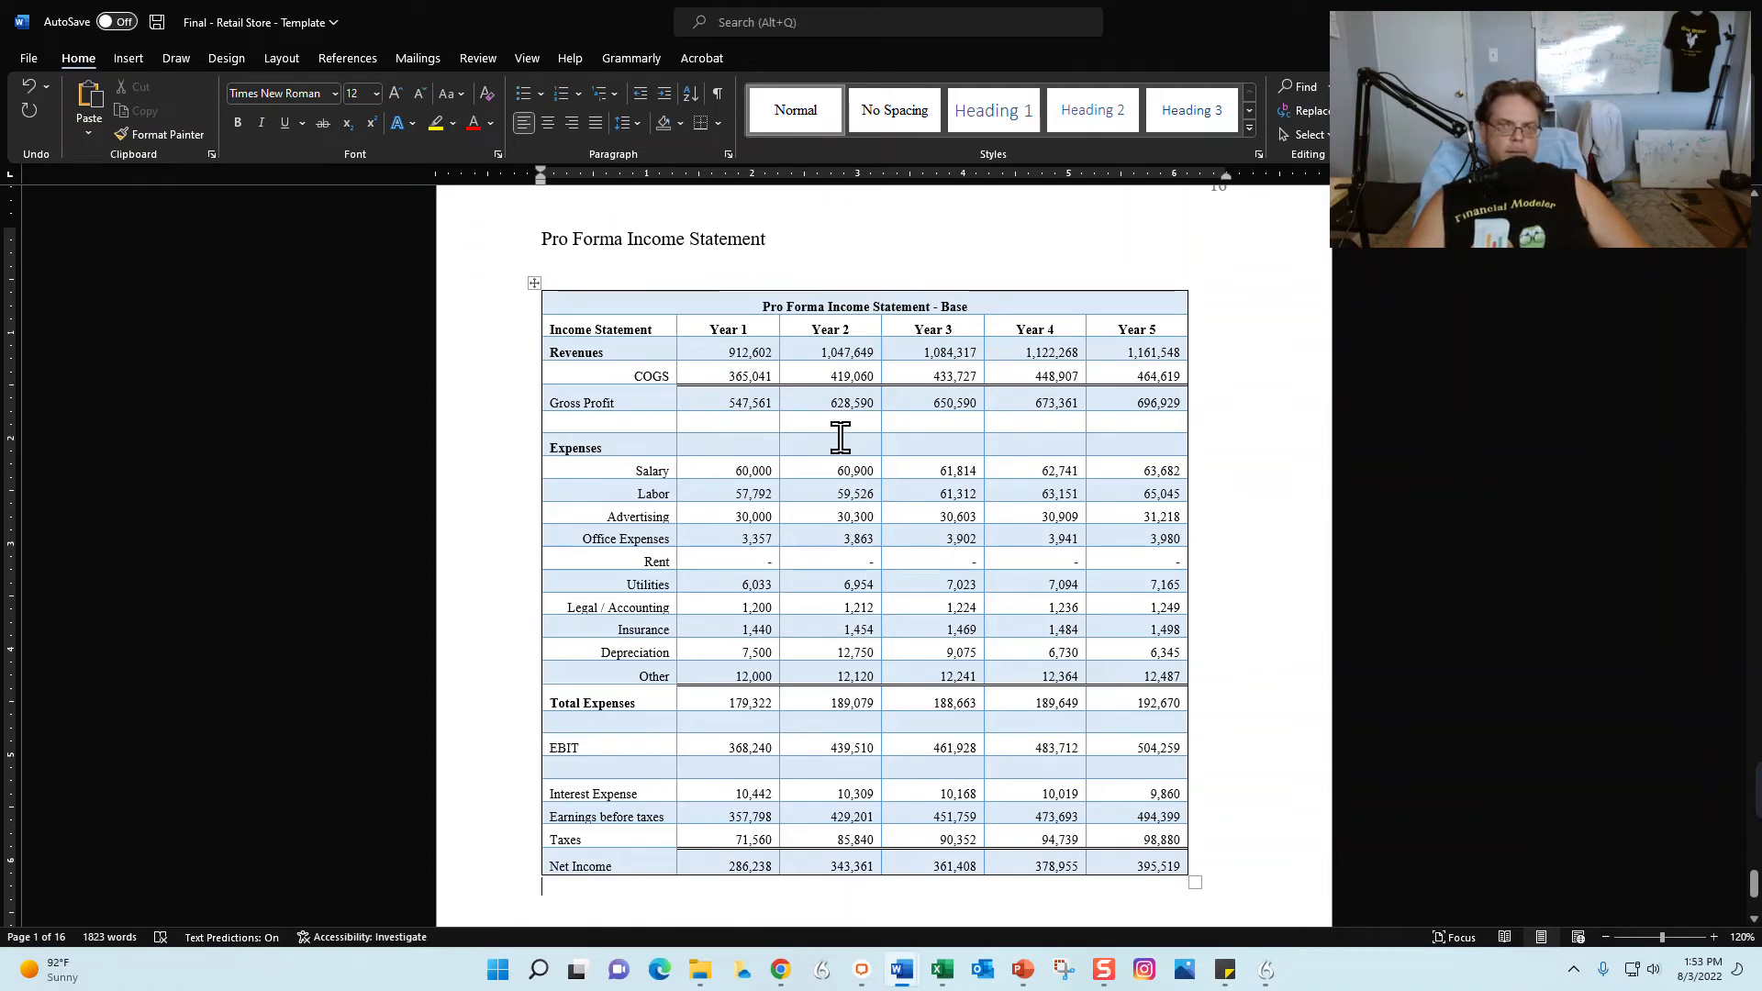
{"action": "scroll", "coordinate": [779, 529], "scroll_direction": "up", "scroll_amount": 2}
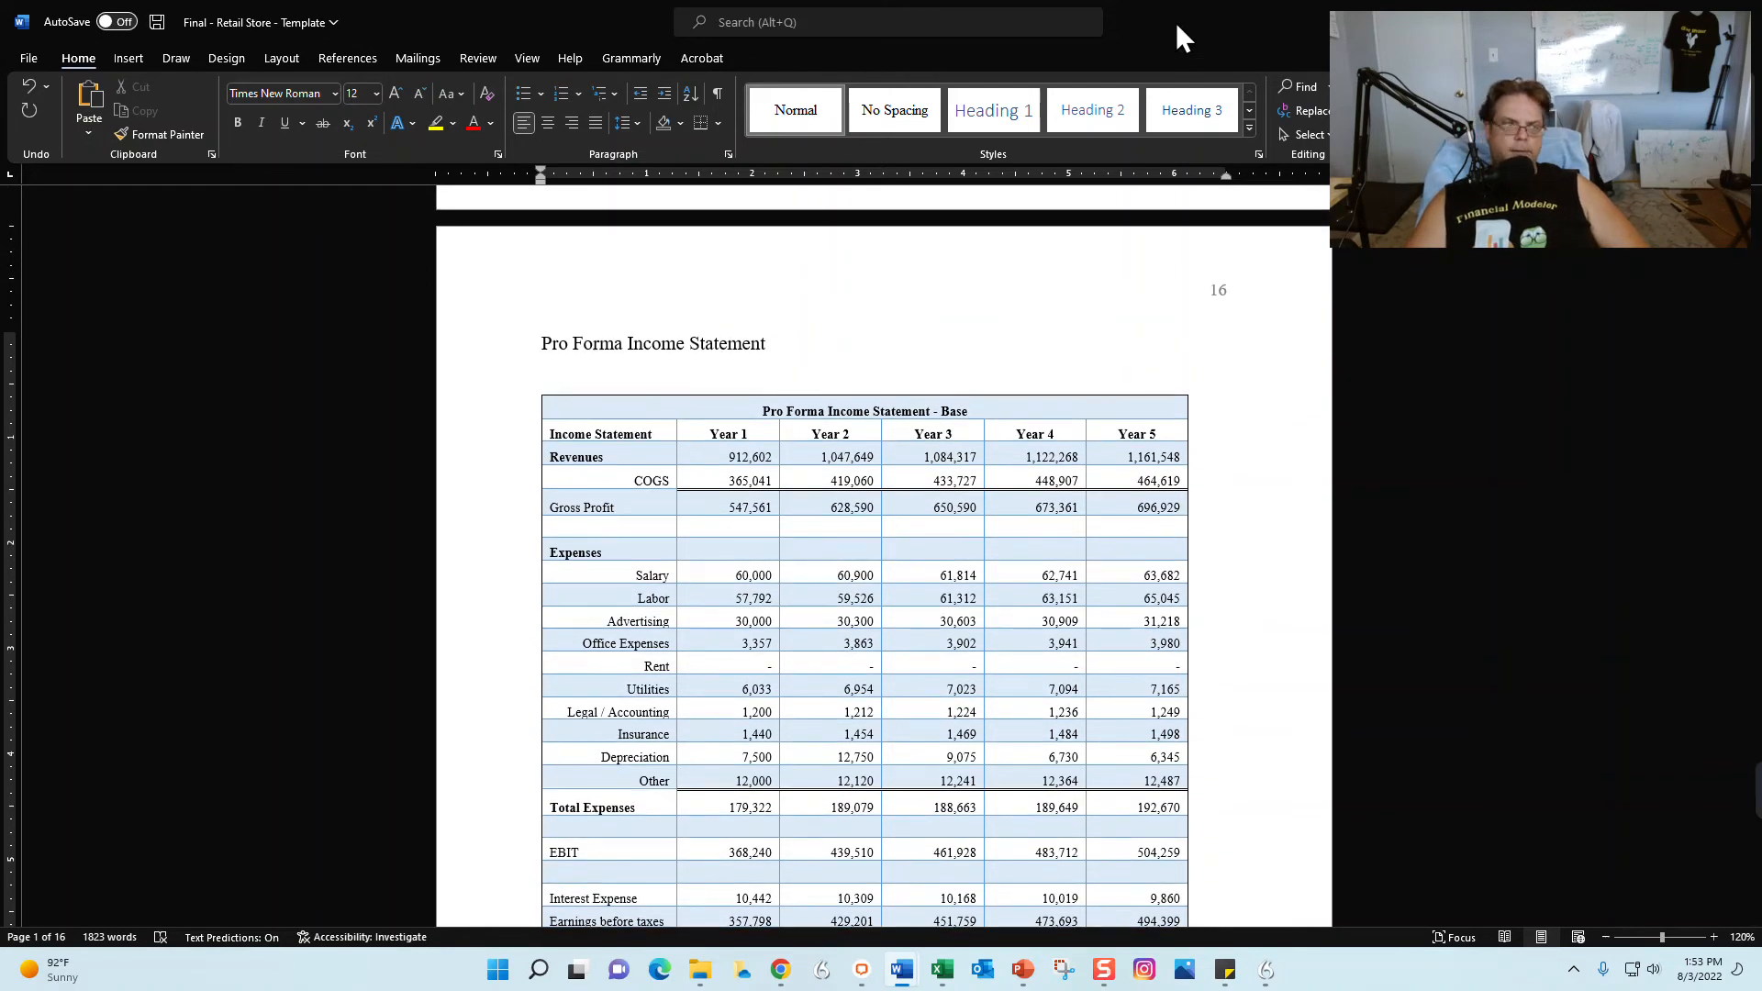
Switch to the Financial Projections presentation in PowerPoint and show the Summary slide
{"action": "left_click_drag", "start_coordinate": [1156, 990], "coordinate": [1254, 0]}
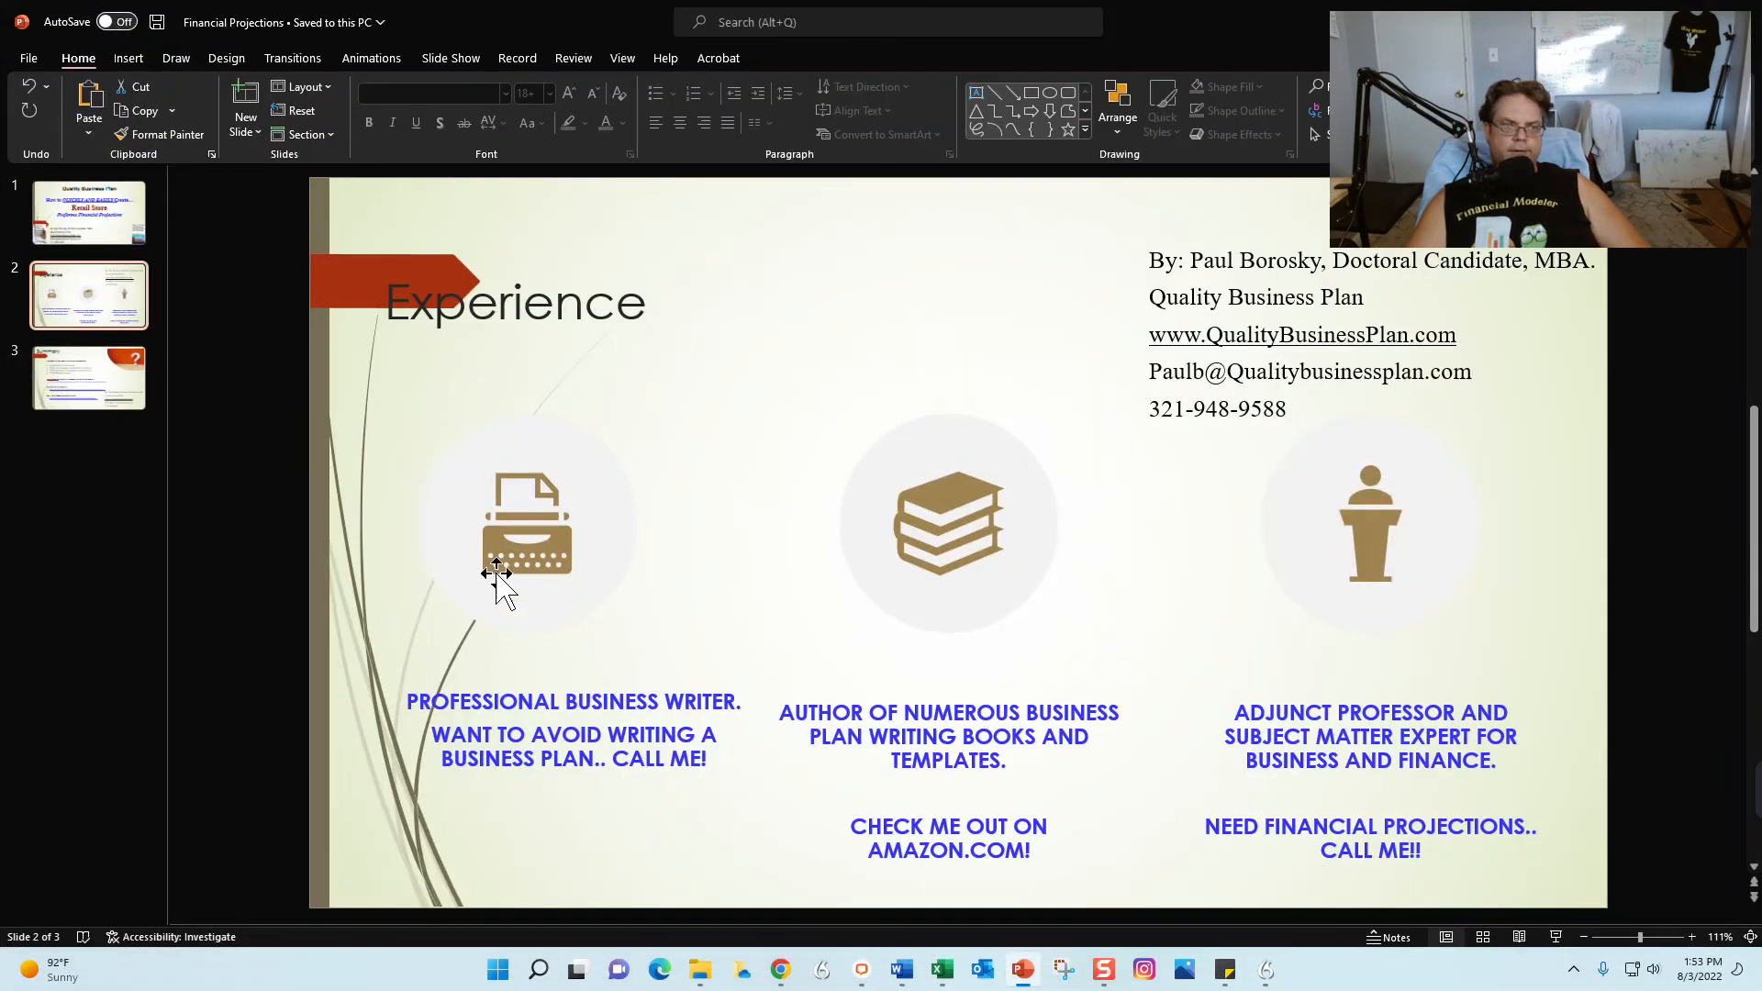
{"action": "left_click", "coordinate": [97, 364]}
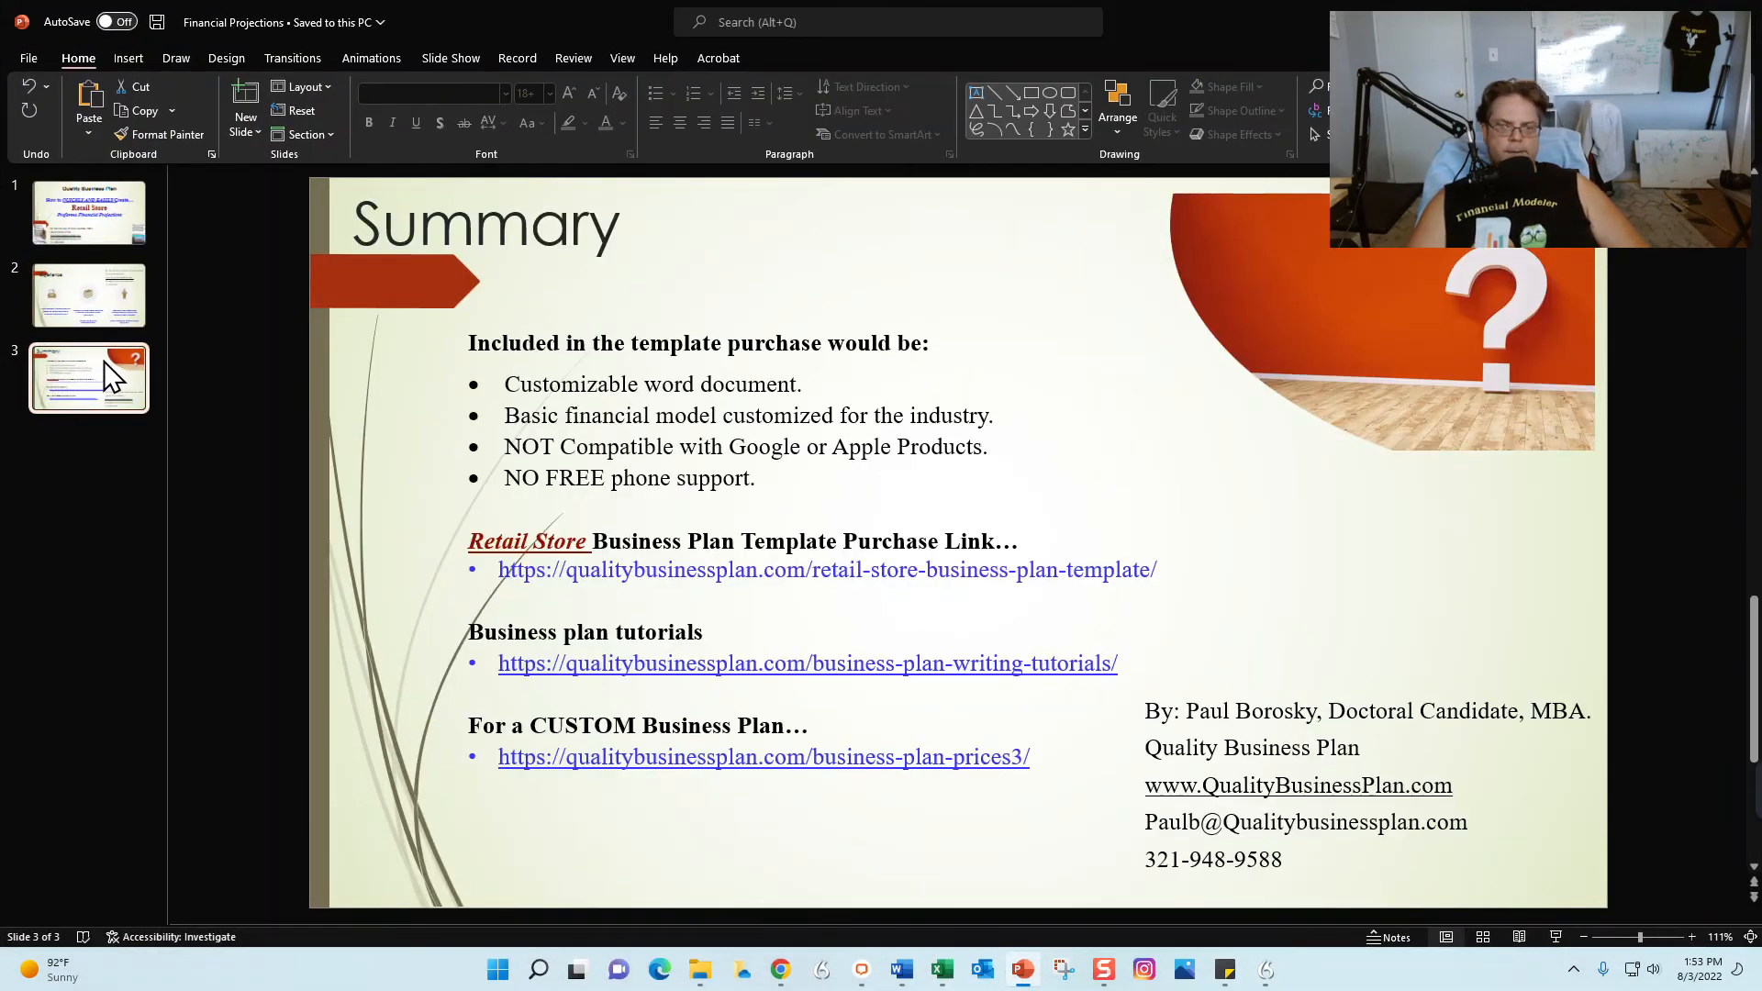